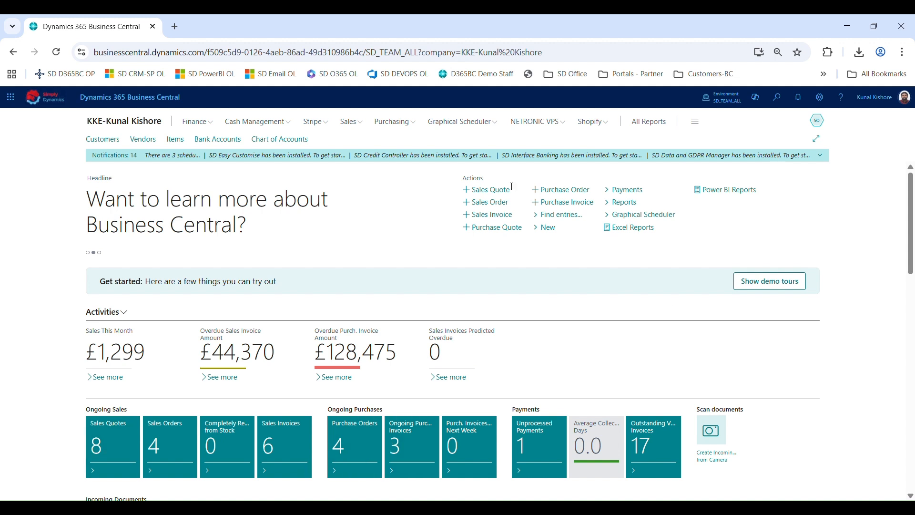
Open My Settings to review the role, company, work date and regional options, then close it
{"action": "left_click", "coordinate": [820, 106]}
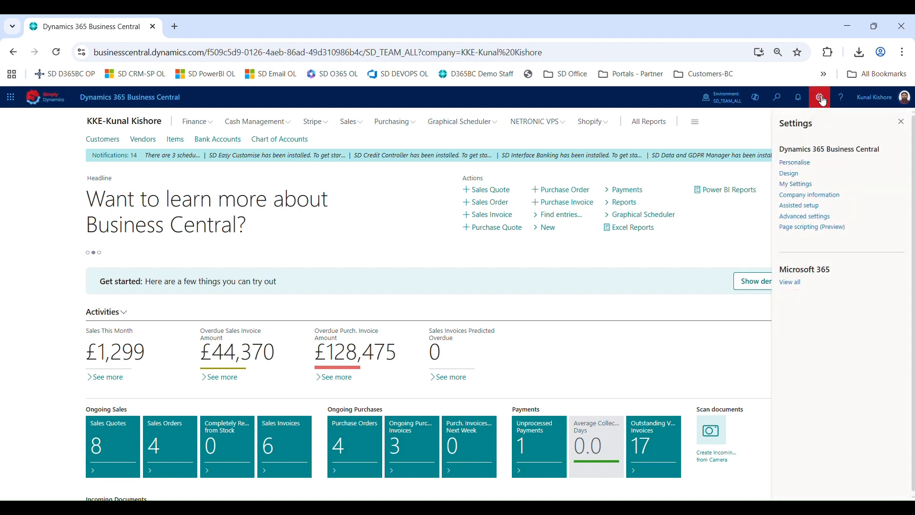
{"action": "left_click", "coordinate": [801, 188]}
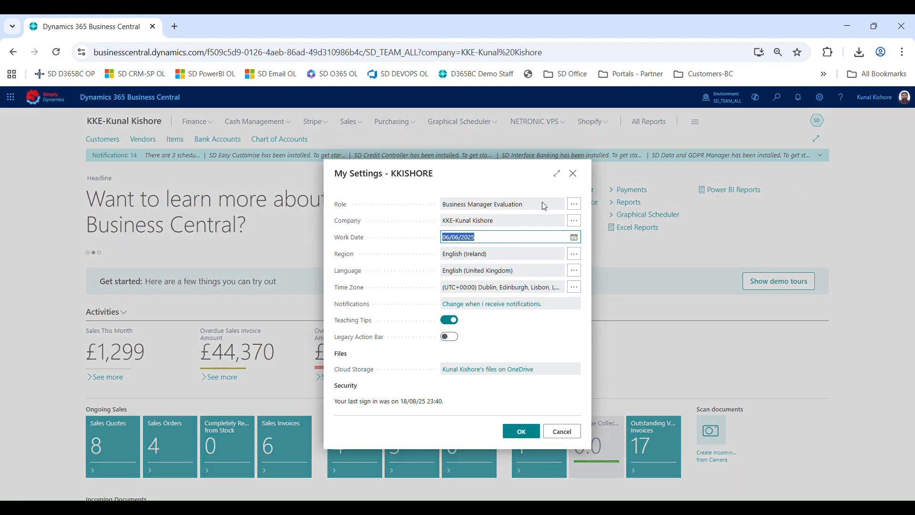
{"action": "left_click", "coordinate": [573, 176]}
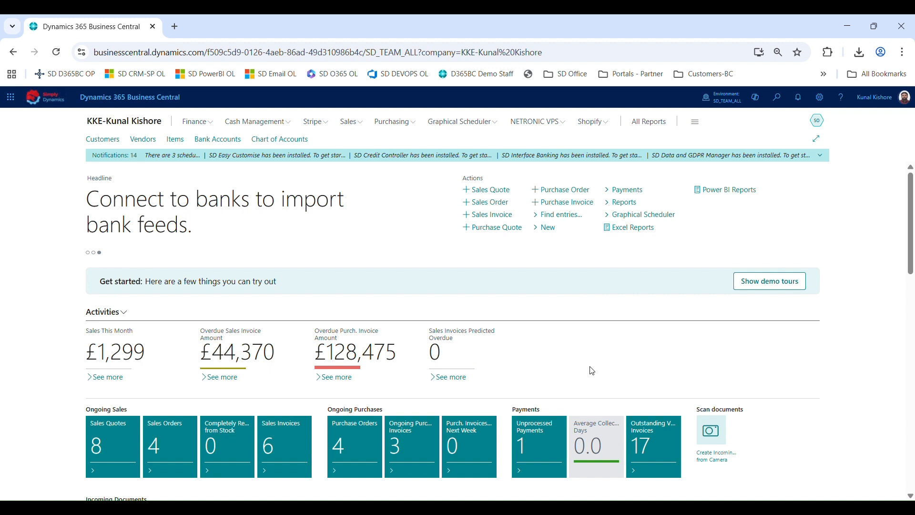
Personalise the Role Centre by hiding the Headline part, then finish personalising
{"action": "left_click", "coordinate": [819, 98]}
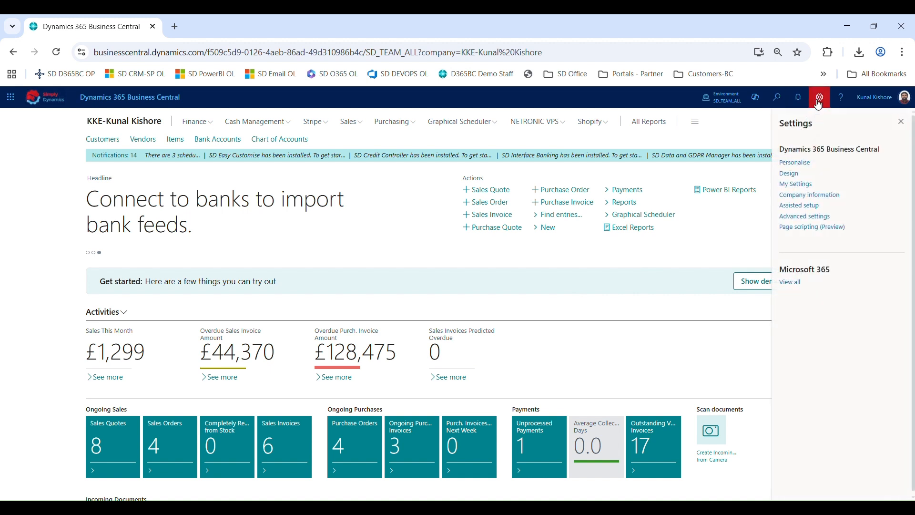
{"action": "left_click", "coordinate": [792, 163]}
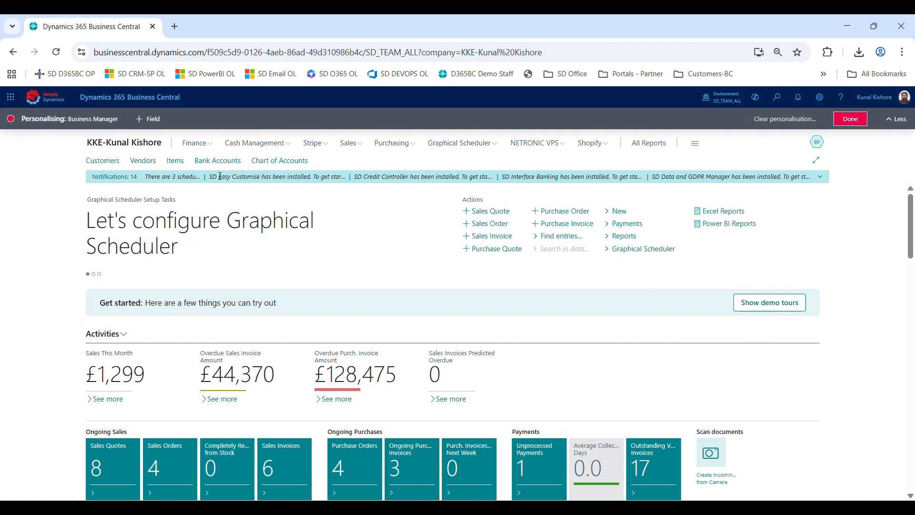
{"action": "left_click", "coordinate": [160, 121]}
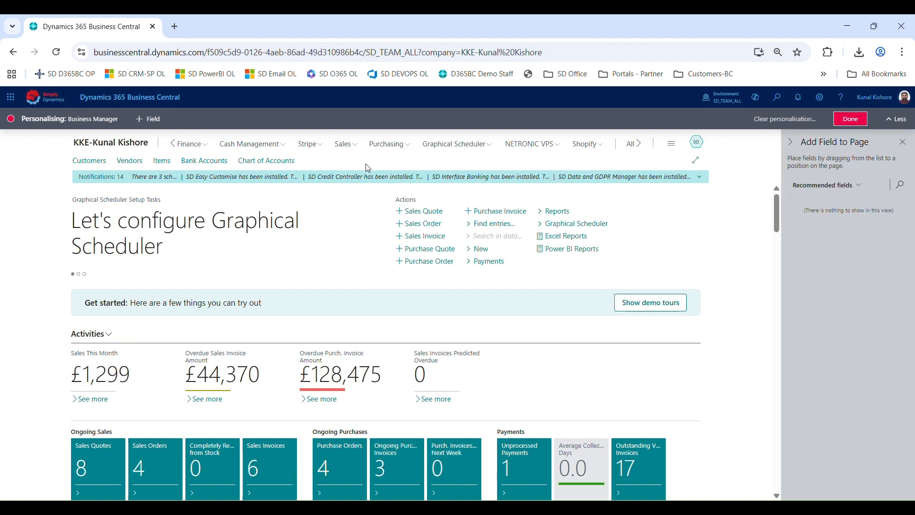
{"action": "left_click", "coordinate": [364, 198]}
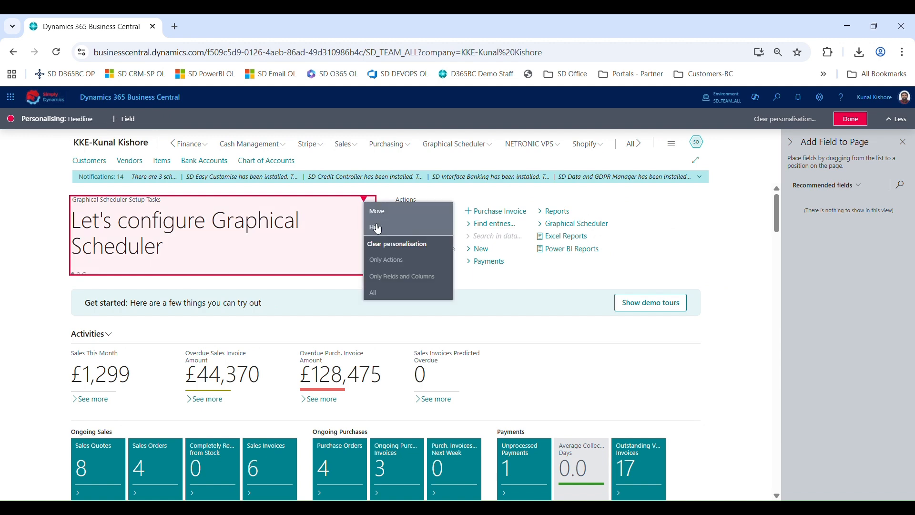
{"action": "left_click", "coordinate": [377, 228]}
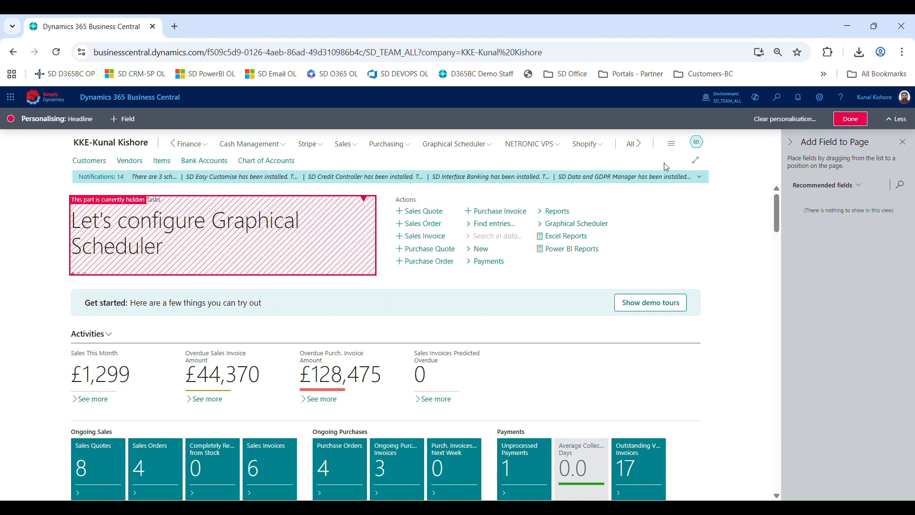
{"action": "left_click", "coordinate": [850, 119]}
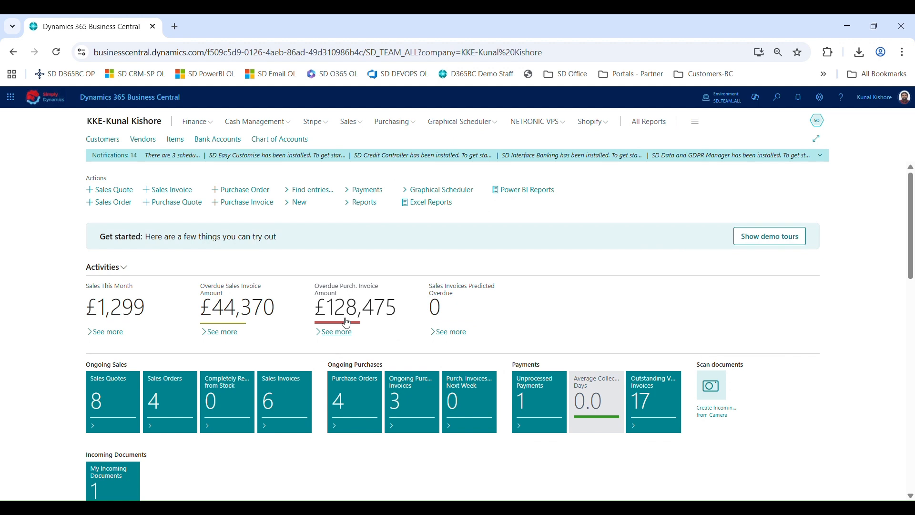
Scroll through the Role Centre's Insights section and Report Inbox part
{"action": "scroll", "coordinate": [344, 321], "scroll_direction": "down", "scroll_amount": 15}
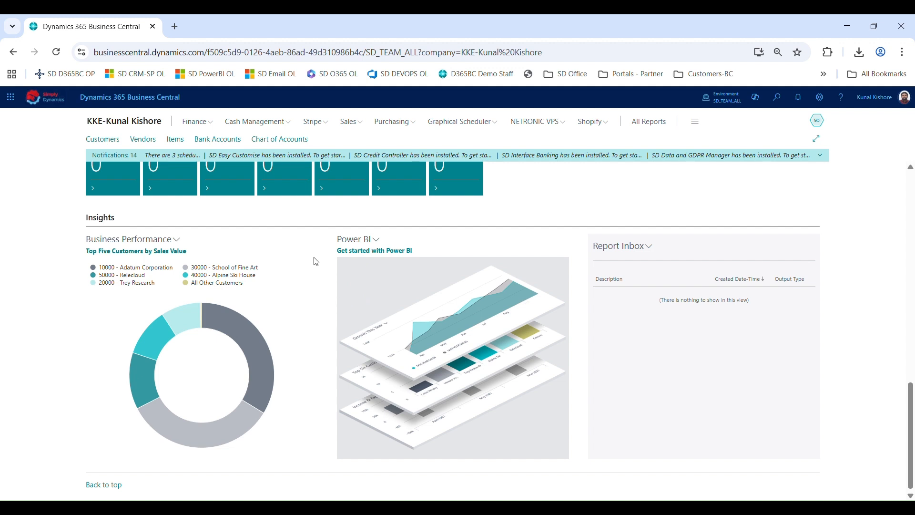
{"action": "left_click", "coordinate": [645, 246]}
{"action": "left_click", "coordinate": [647, 220]}
{"action": "scroll", "coordinate": [486, 339], "scroll_direction": "up", "scroll_amount": 15}
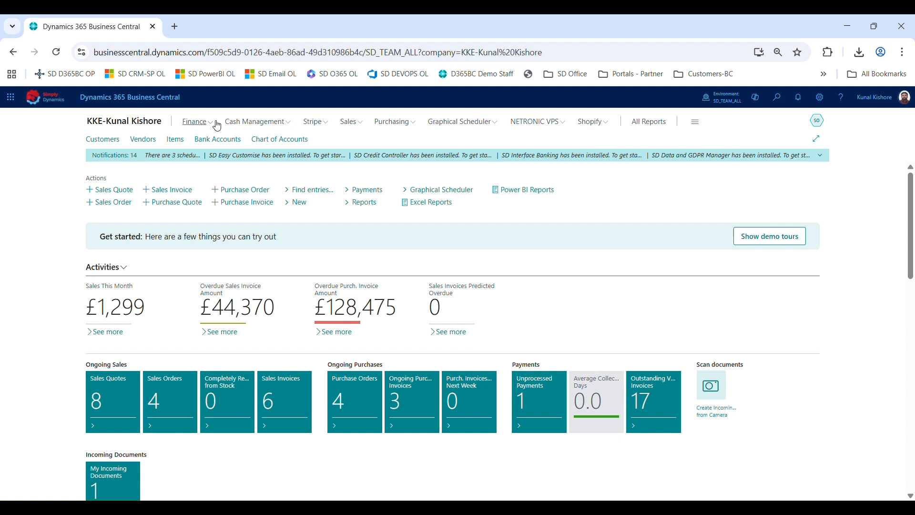
Open the Customers list and edit it in Excel
{"action": "left_click", "coordinate": [110, 143]}
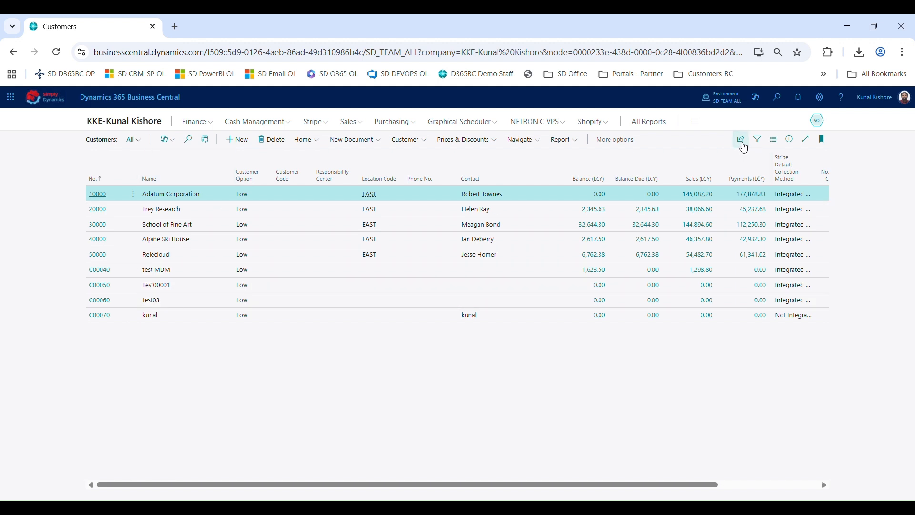
{"action": "left_click", "coordinate": [743, 145]}
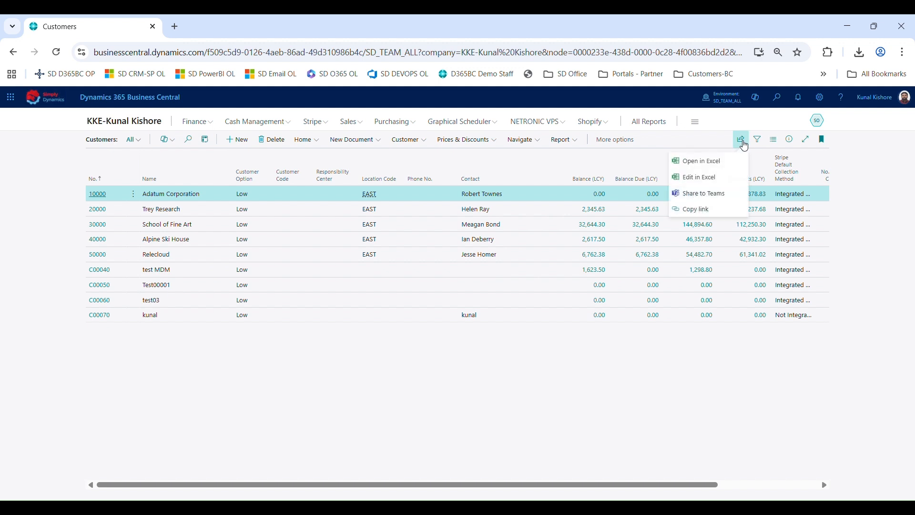
{"action": "left_click", "coordinate": [713, 185]}
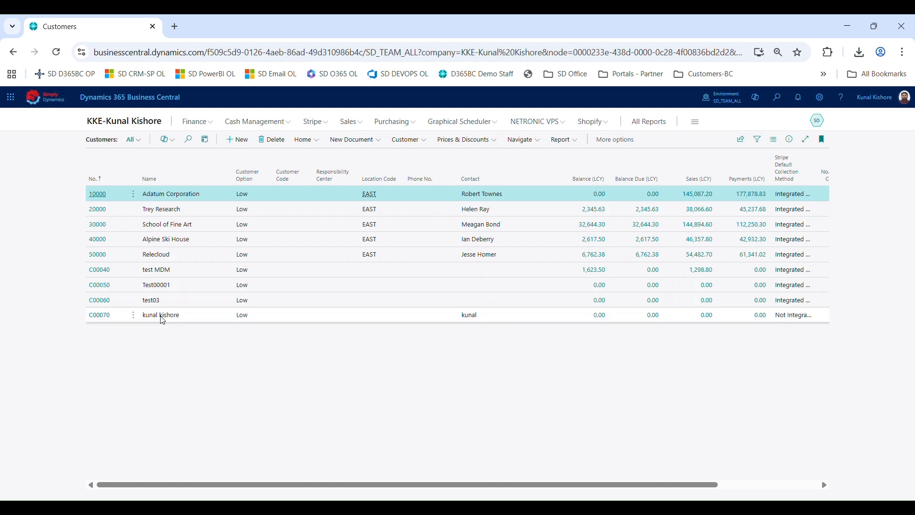
Open customer C00070's card and return to the Customers list
{"action": "left_click", "coordinate": [96, 316]}
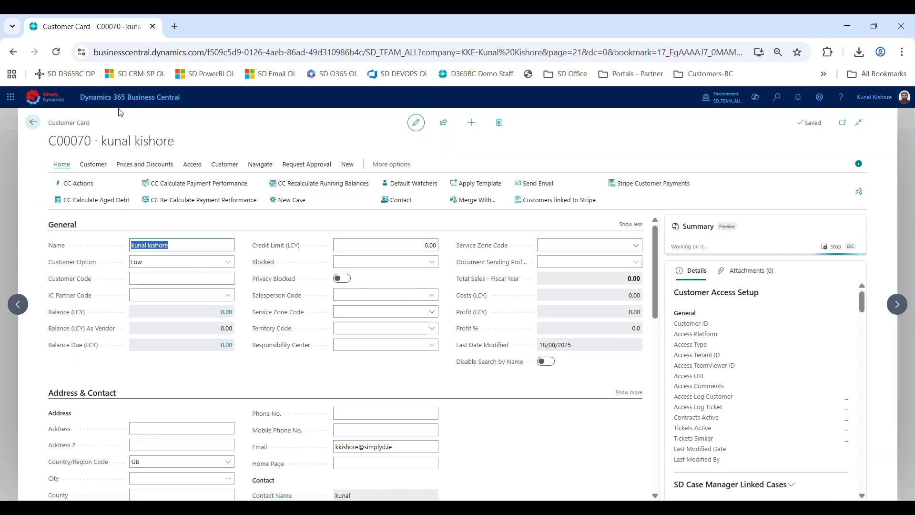
{"action": "left_click", "coordinate": [35, 121]}
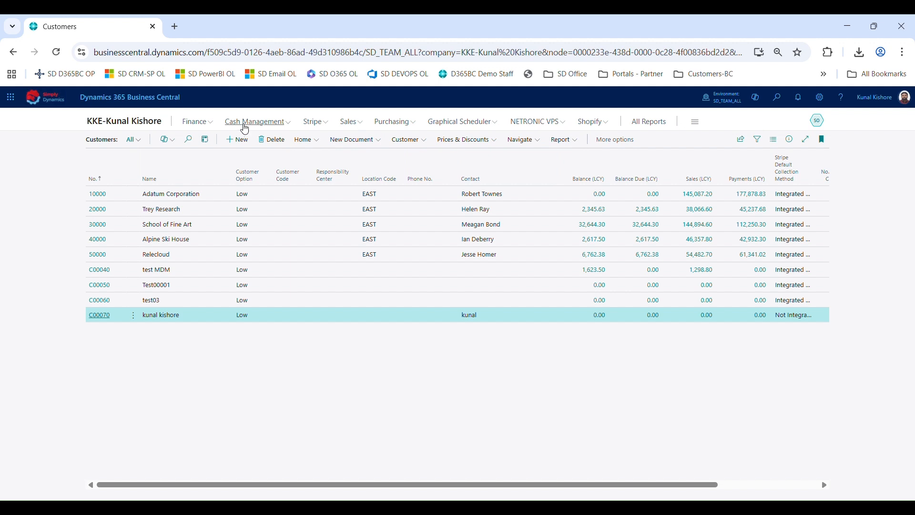
Open the DEFAULT general journal batch, view its Excel sharing options, and return to the Role Centre
{"action": "left_click", "coordinate": [197, 124]}
{"action": "left_click", "coordinate": [123, 140]}
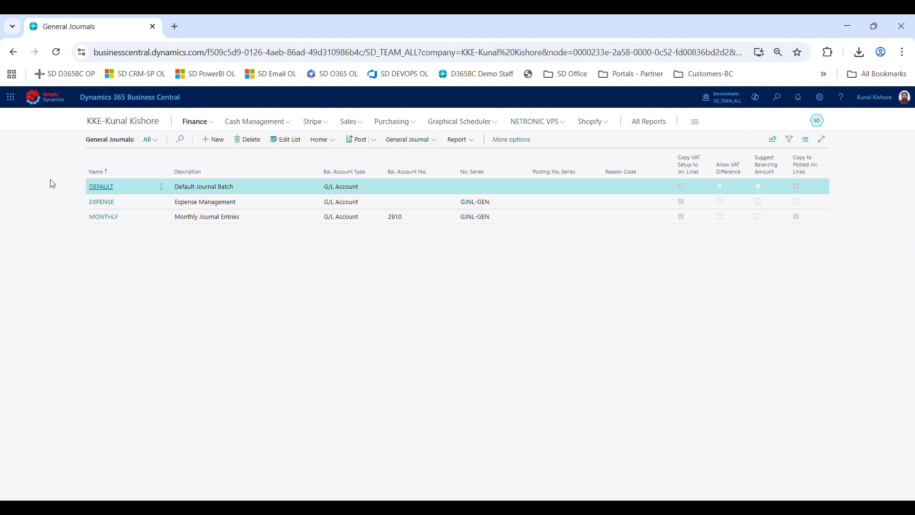
{"action": "left_click", "coordinate": [101, 188]}
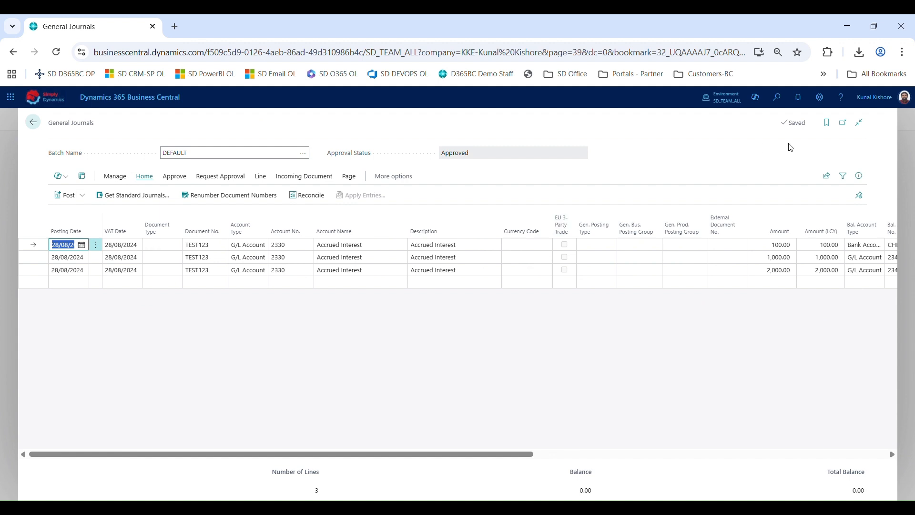
{"action": "left_click", "coordinate": [826, 176]}
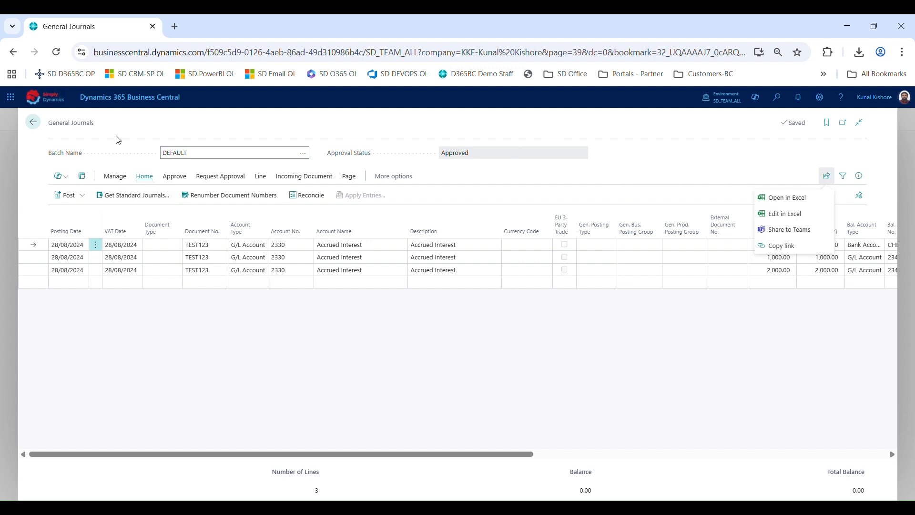
{"action": "left_click", "coordinate": [33, 122]}
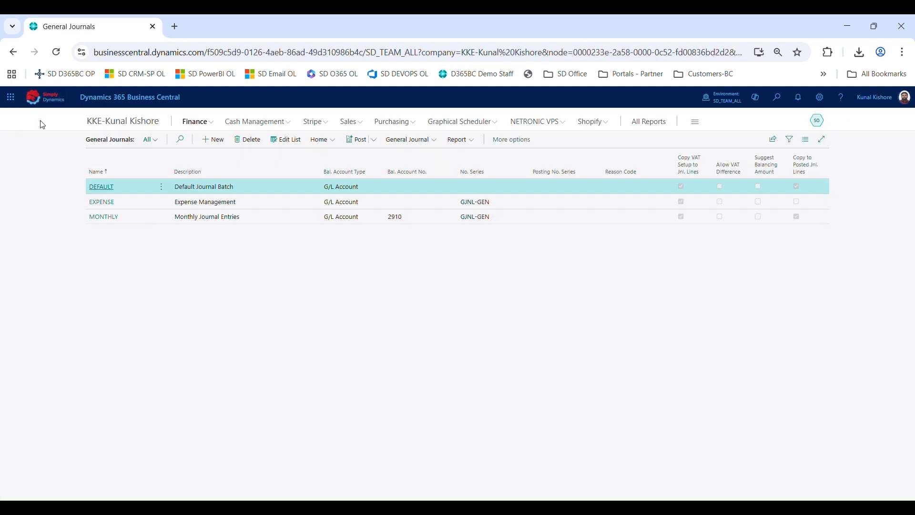
{"action": "left_click", "coordinate": [105, 128]}
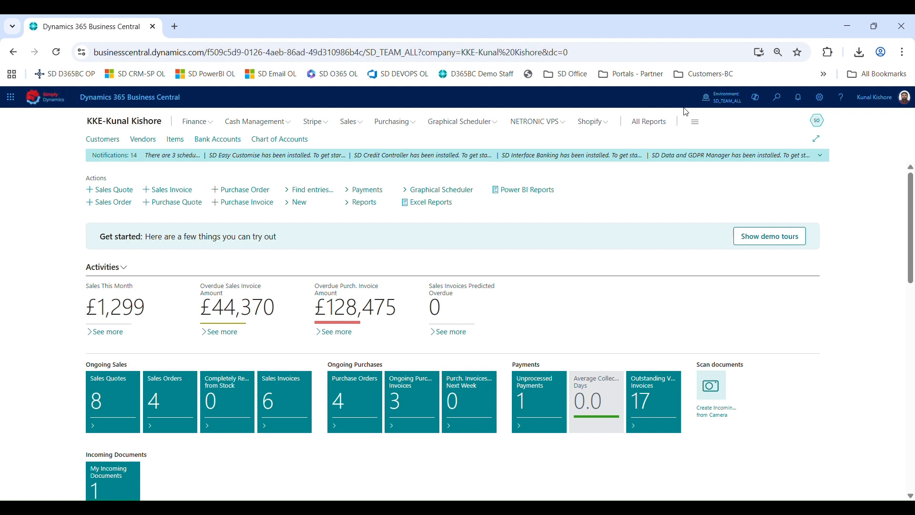
Search for and open the Copilot & agent capabilities page to review the listed capabilities
{"action": "left_click", "coordinate": [777, 98]}
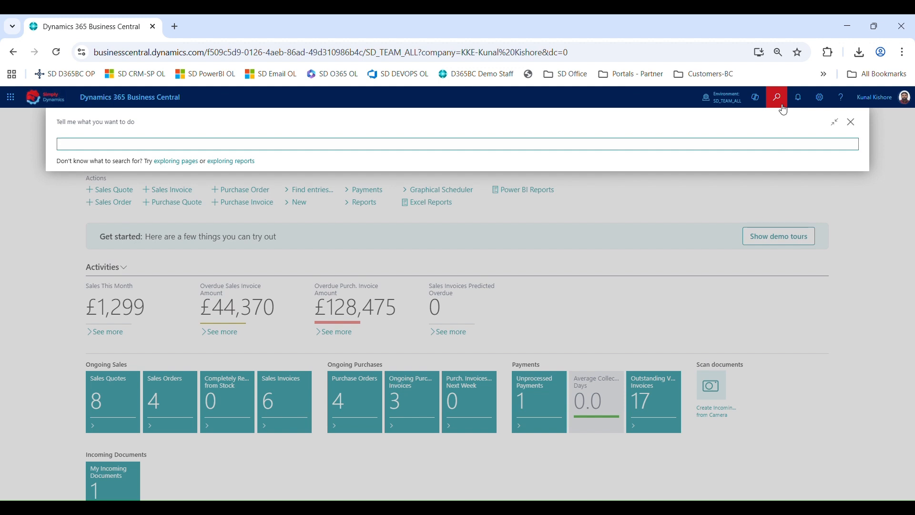
{"action": "type", "text": "copilot &"}
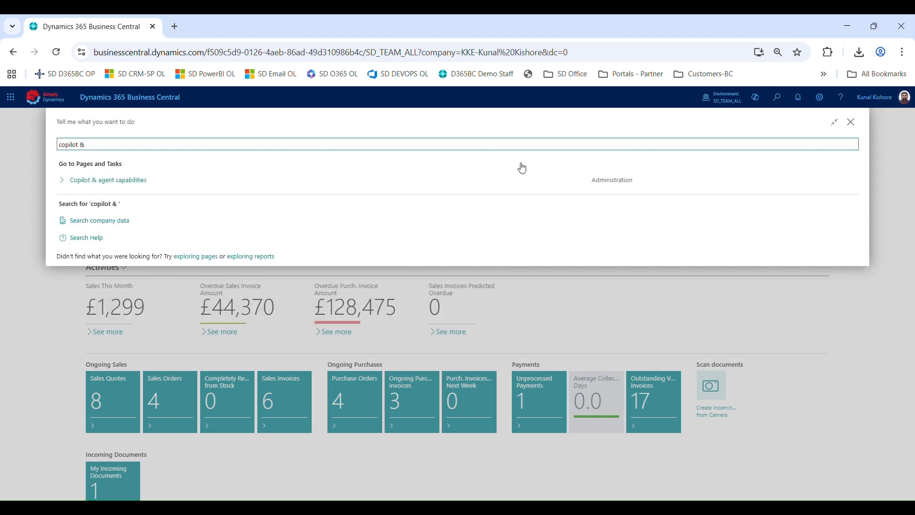
{"action": "left_click", "coordinate": [306, 179]}
{"action": "scroll", "coordinate": [245, 351], "scroll_direction": "down", "scroll_amount": 3}
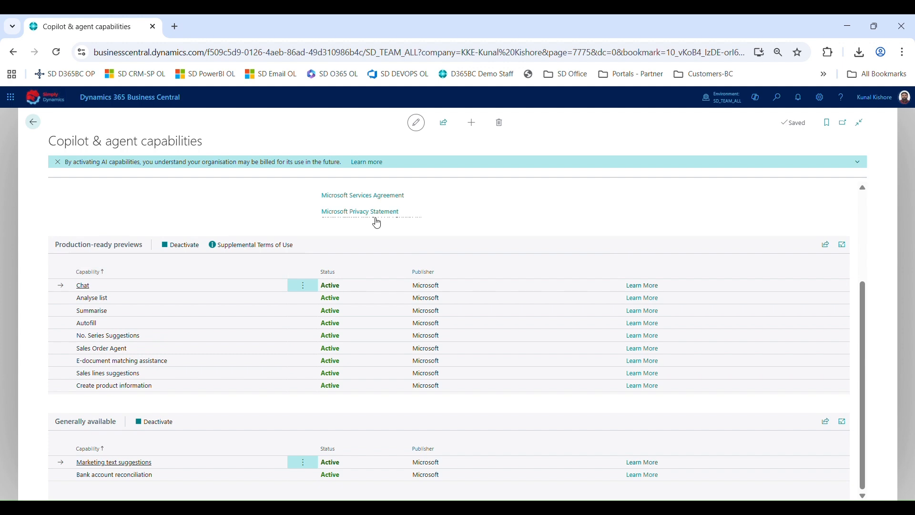
{"action": "left_click", "coordinate": [33, 123]}
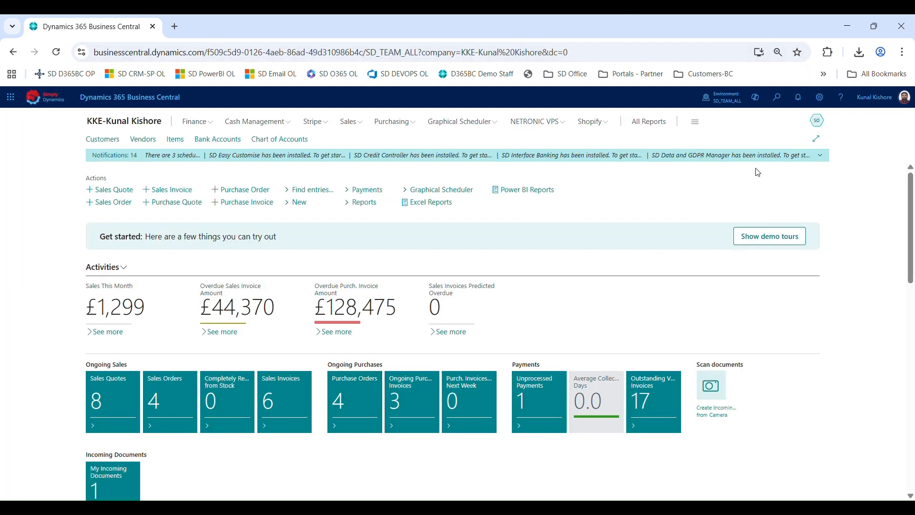
Reopen Copilot & agent capabilities and select Summarise, Sales Order Agent, Sales lines suggestions and Create product information
{"action": "left_click", "coordinate": [777, 98]}
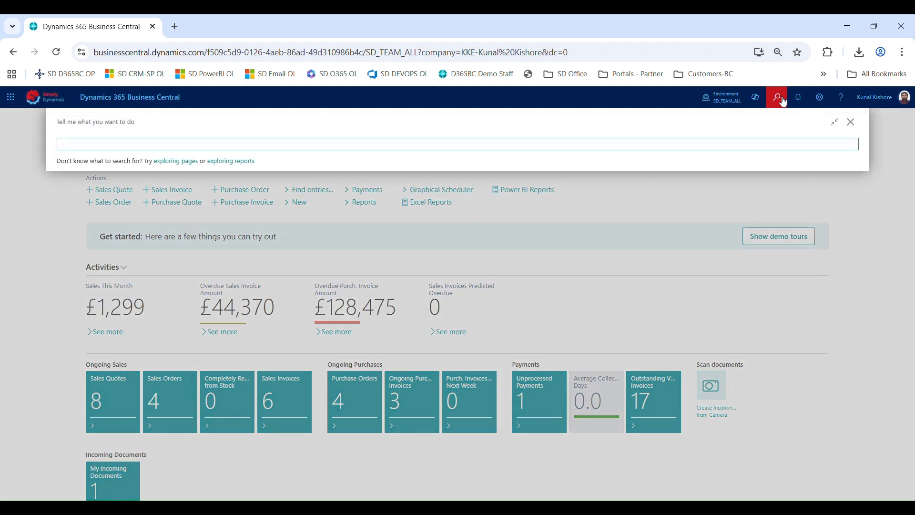
{"action": "type", "text": "copilot & agen"}
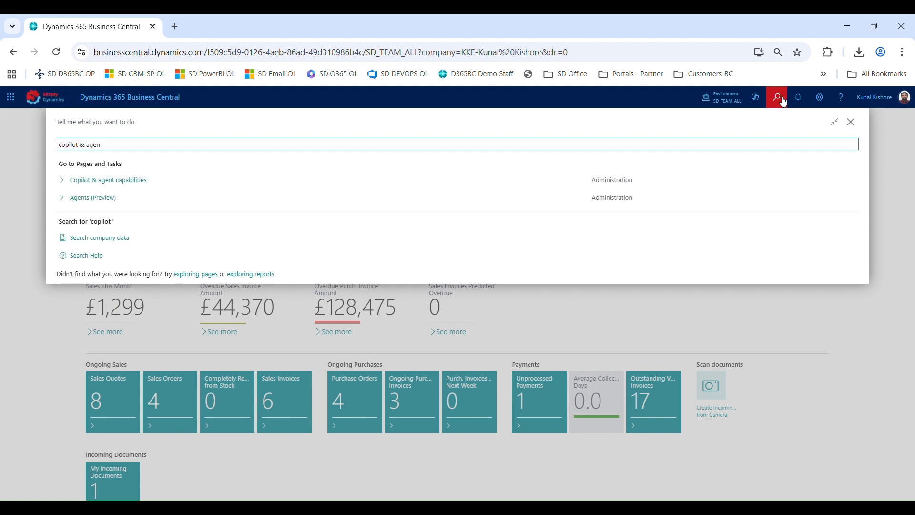
{"action": "left_click", "coordinate": [333, 183]}
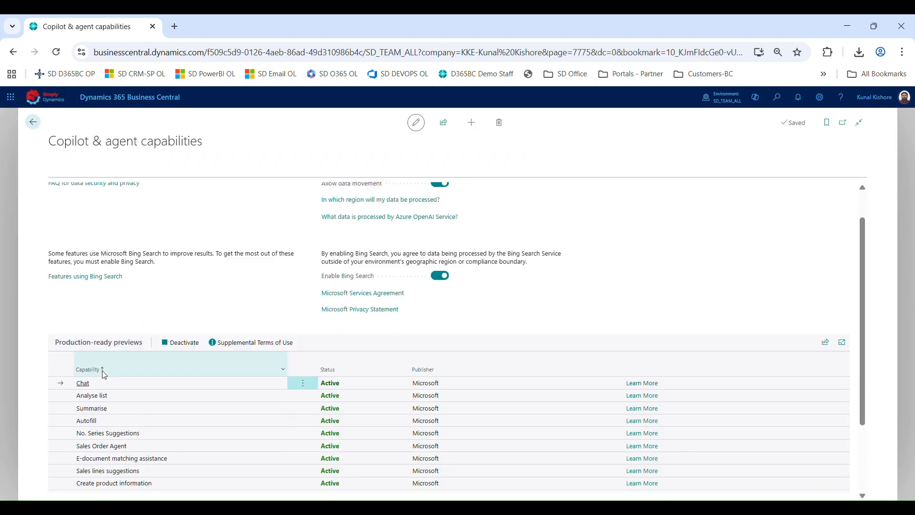
{"action": "scroll", "coordinate": [105, 375], "scroll_direction": "down", "scroll_amount": 2}
{"action": "left_click", "coordinate": [114, 334]}
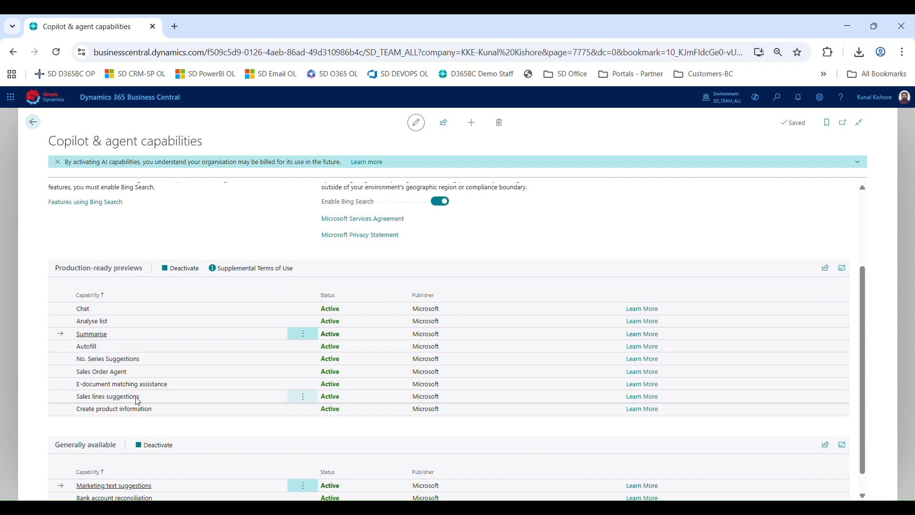
{"action": "left_click", "coordinate": [134, 371], "text": "ctrl"}
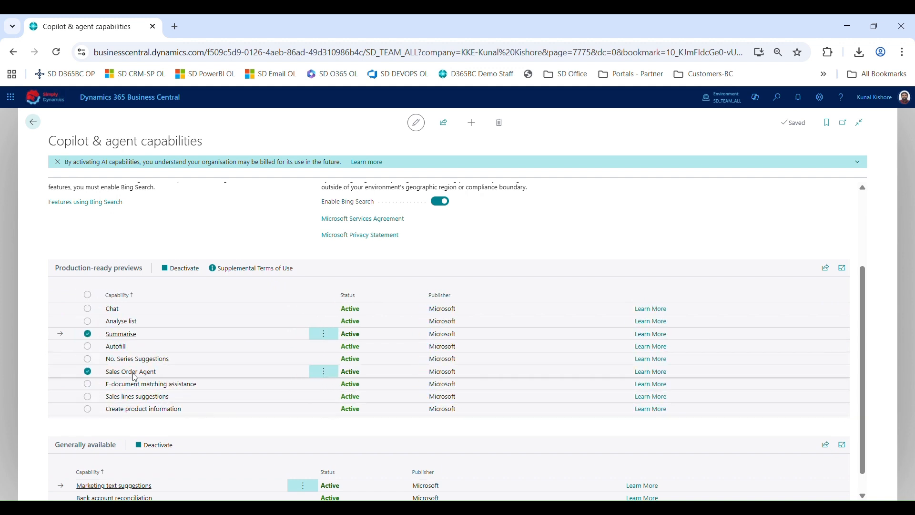
{"action": "left_click", "coordinate": [134, 400], "text": "ctrl"}
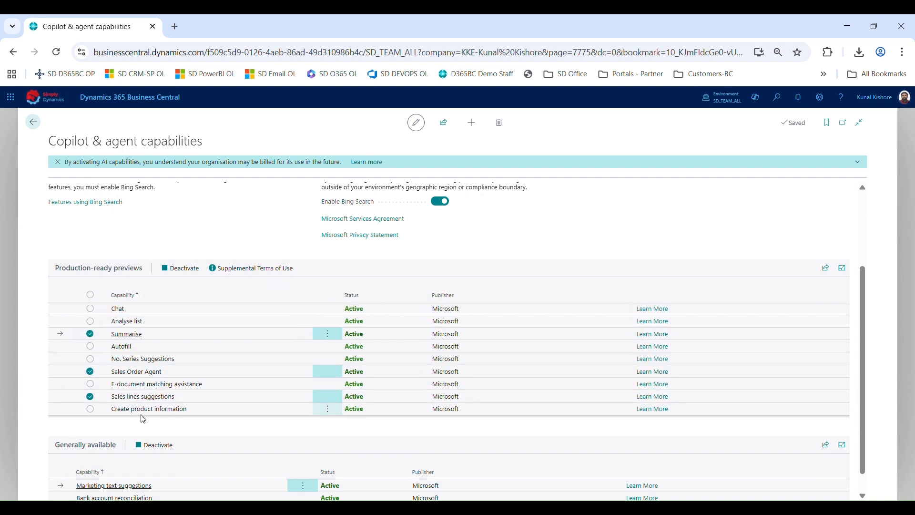
{"action": "left_click", "coordinate": [142, 415], "text": "ctrl"}
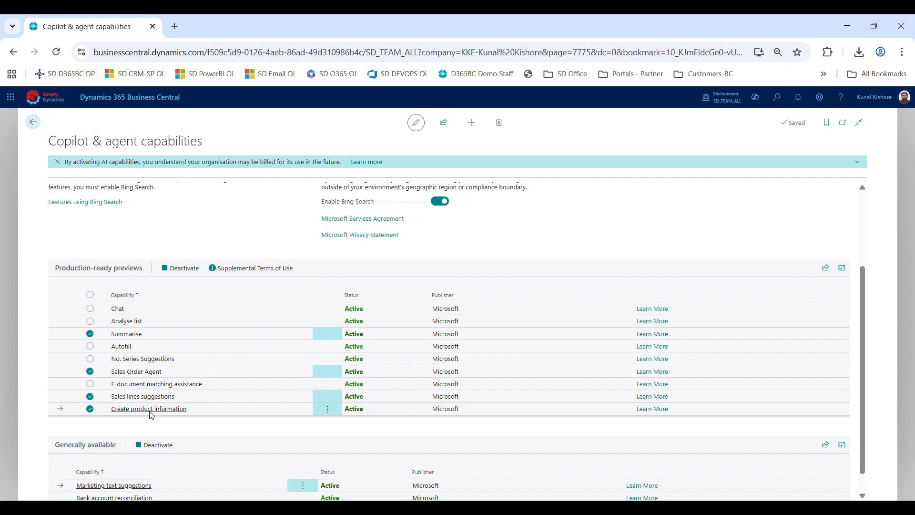
{"action": "key", "text": "Escape"}
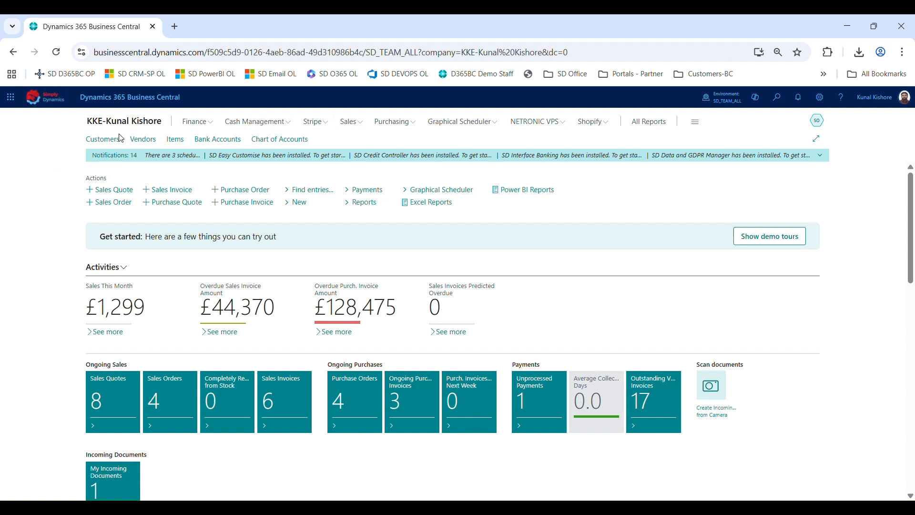
Open the Customers list and the Adatum Corporation customer card
{"action": "left_click", "coordinate": [102, 140]}
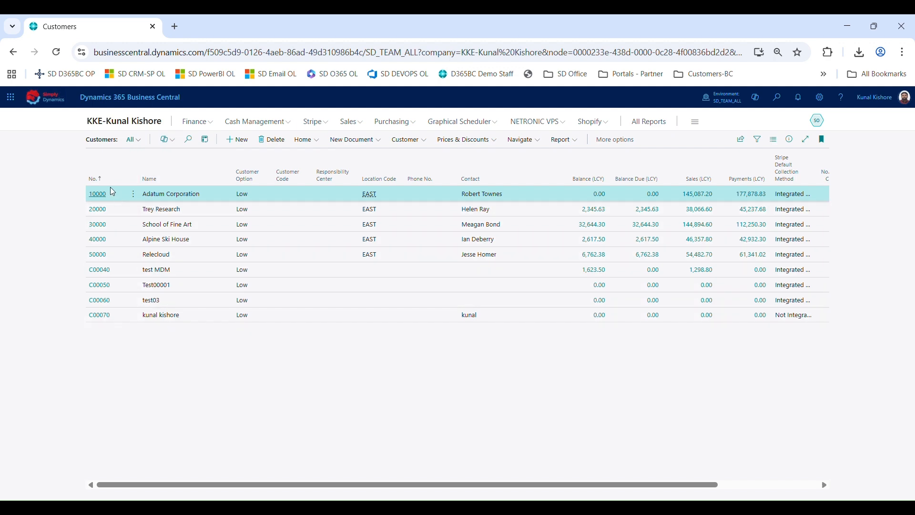
{"action": "left_click", "coordinate": [99, 194]}
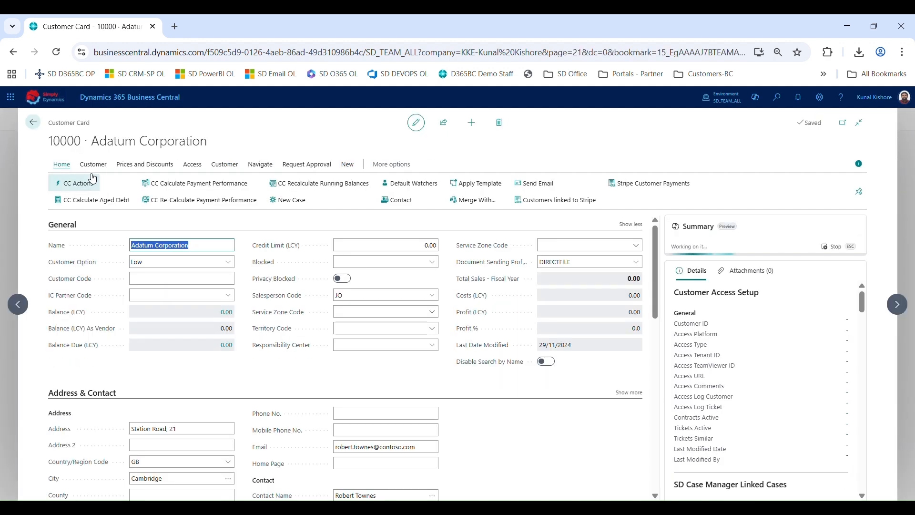
Open the Trey Research customer card and show the full Copilot summary in the Copilot pane
{"action": "left_click", "coordinate": [33, 122]}
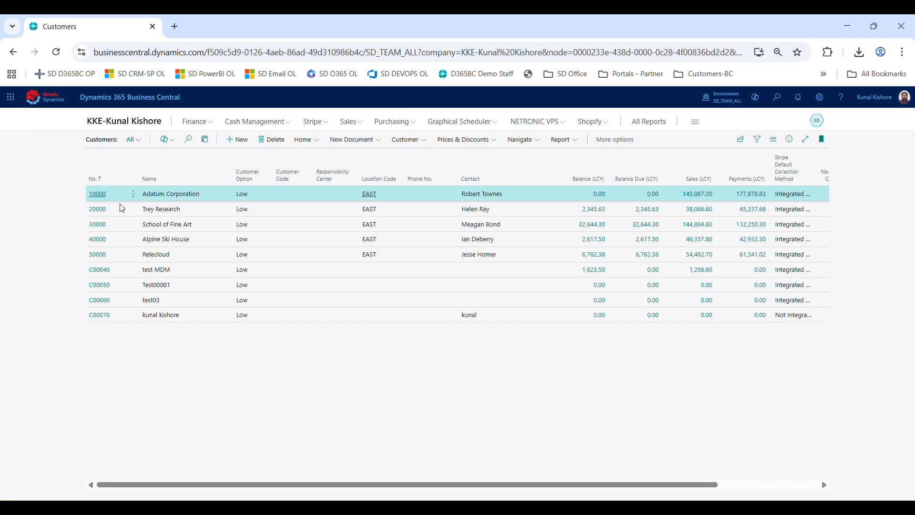
{"action": "left_click", "coordinate": [101, 213]}
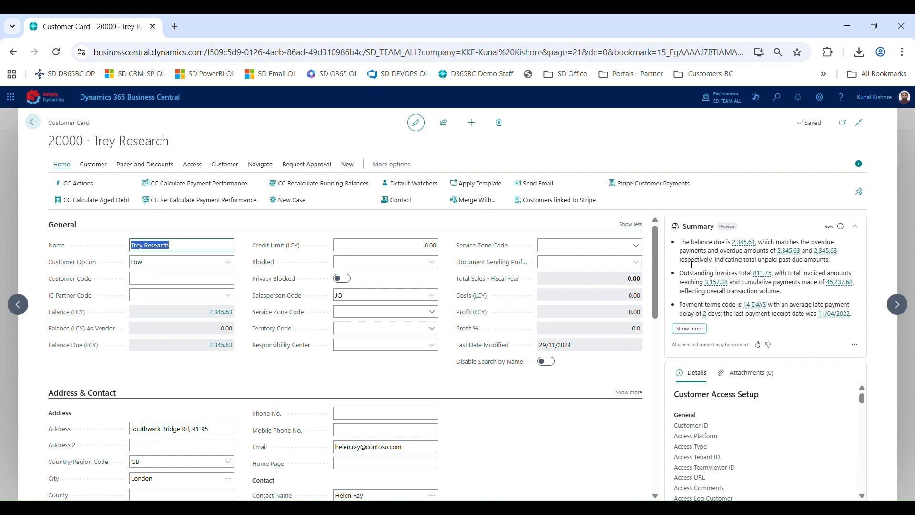
{"action": "left_click", "coordinate": [697, 328]}
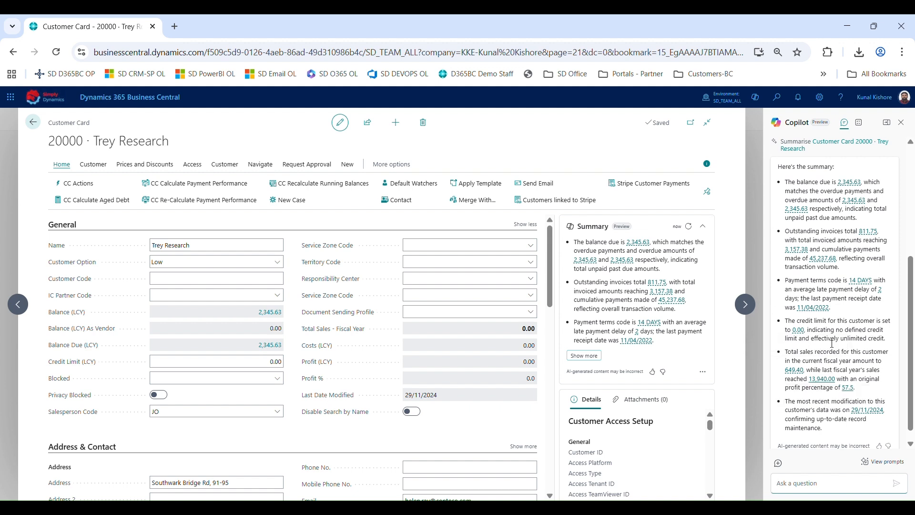
{"action": "scroll", "coordinate": [826, 386], "scroll_direction": "down", "scroll_amount": 1}
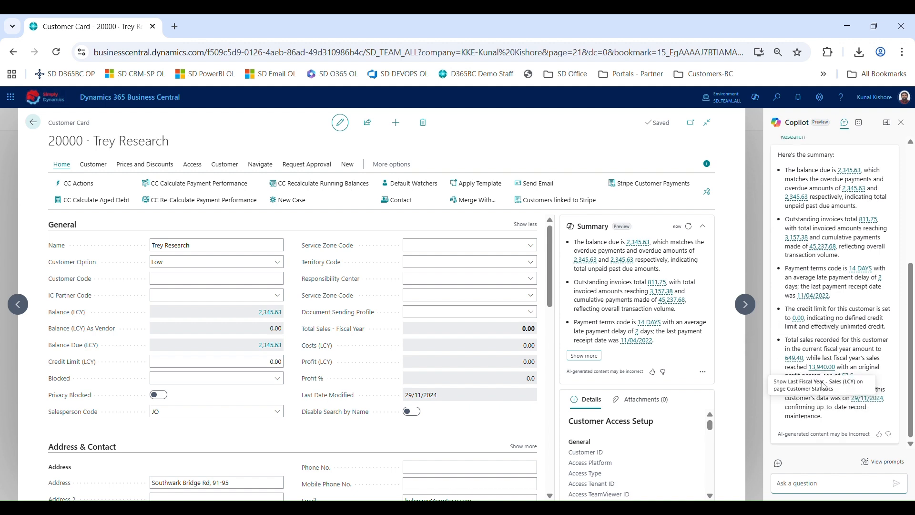
{"action": "left_click", "coordinate": [793, 492]}
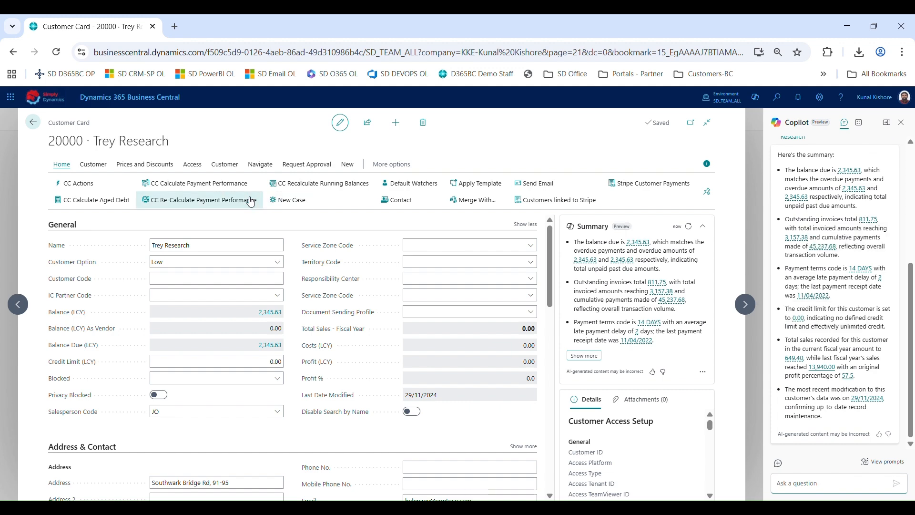
Go to the Vendors list from the Purchasing menu and open the Fabrikam, Inc. vendor card
{"action": "left_click", "coordinate": [29, 125]}
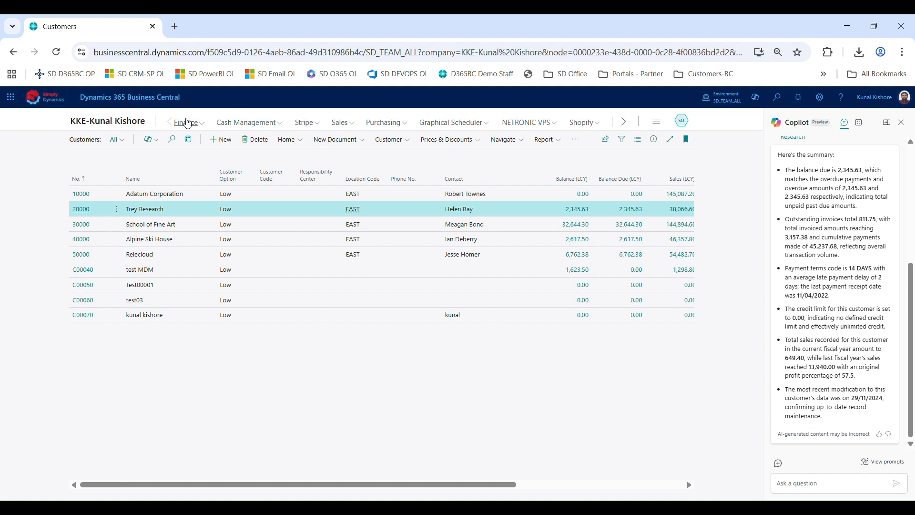
{"action": "left_click", "coordinate": [387, 123]}
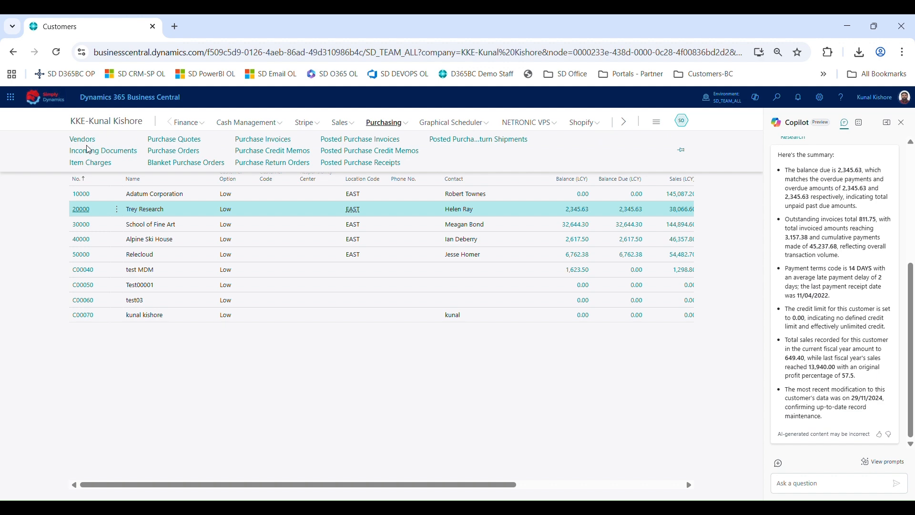
{"action": "left_click", "coordinate": [91, 145]}
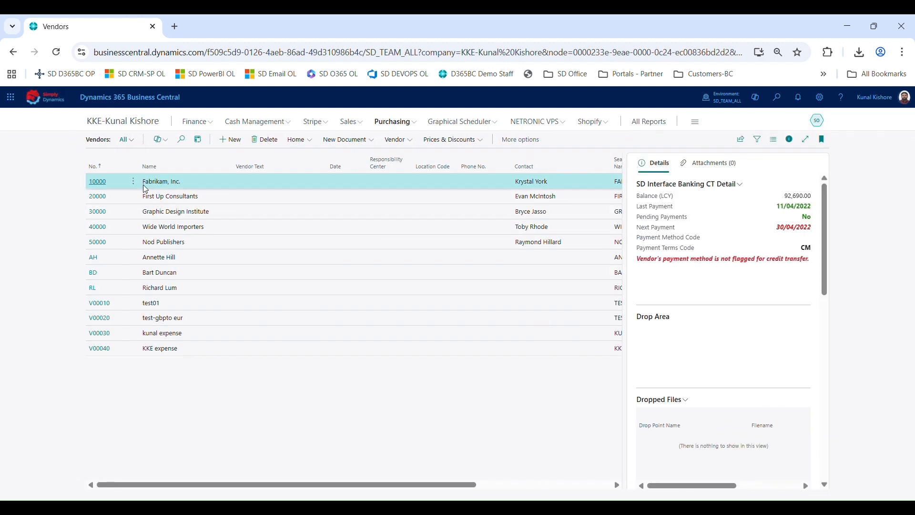
{"action": "left_click", "coordinate": [100, 184]}
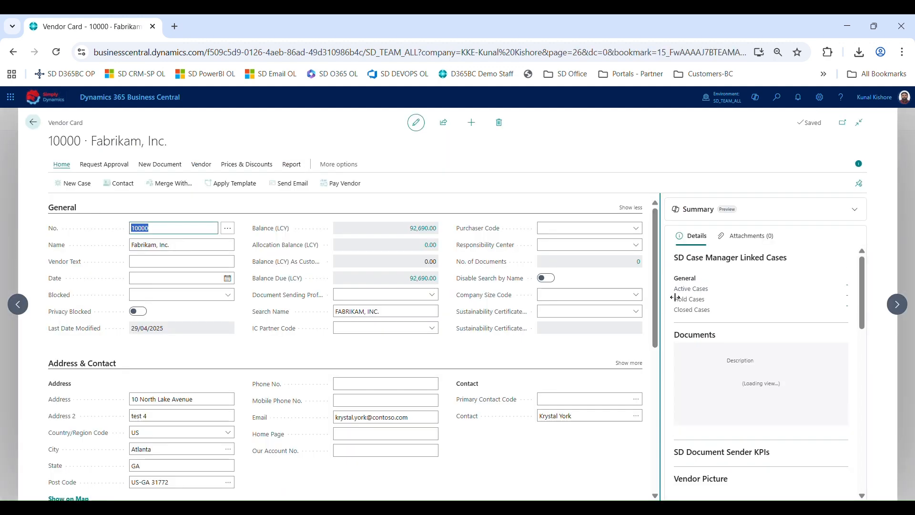
Expand the vendor's Copilot summary, show the full version in the Copilot pane, and close the pane
{"action": "left_click", "coordinate": [856, 210]}
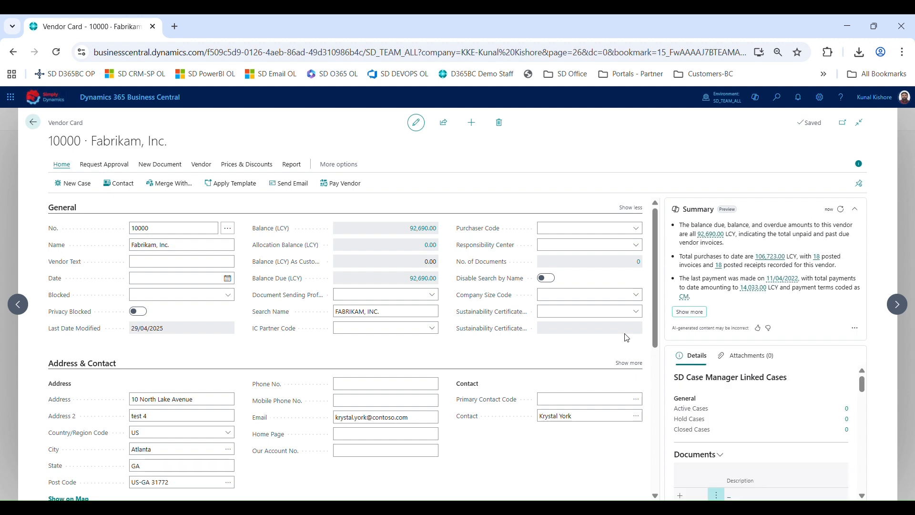
{"action": "left_click", "coordinate": [689, 311]}
{"action": "scroll", "coordinate": [793, 233], "scroll_direction": "up", "scroll_amount": 3}
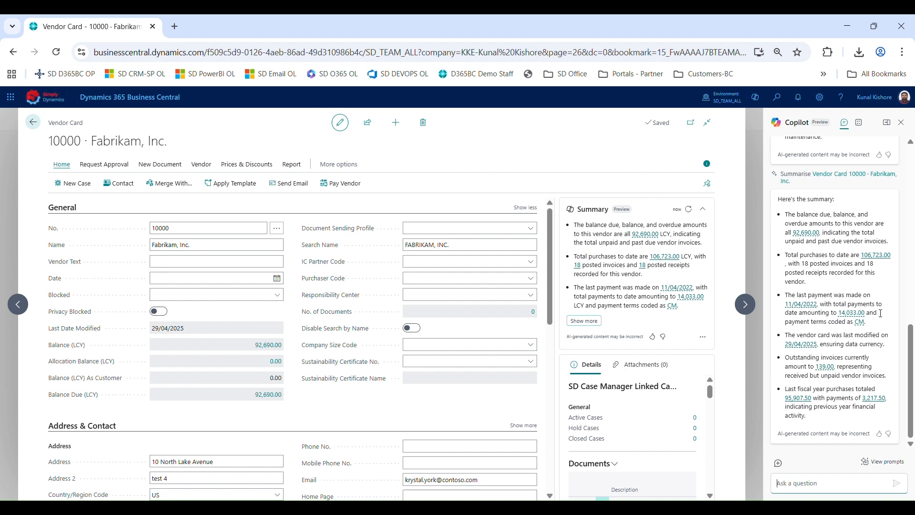
{"action": "mouse_move", "coordinate": [861, 339]}
{"action": "left_click", "coordinate": [900, 122]}
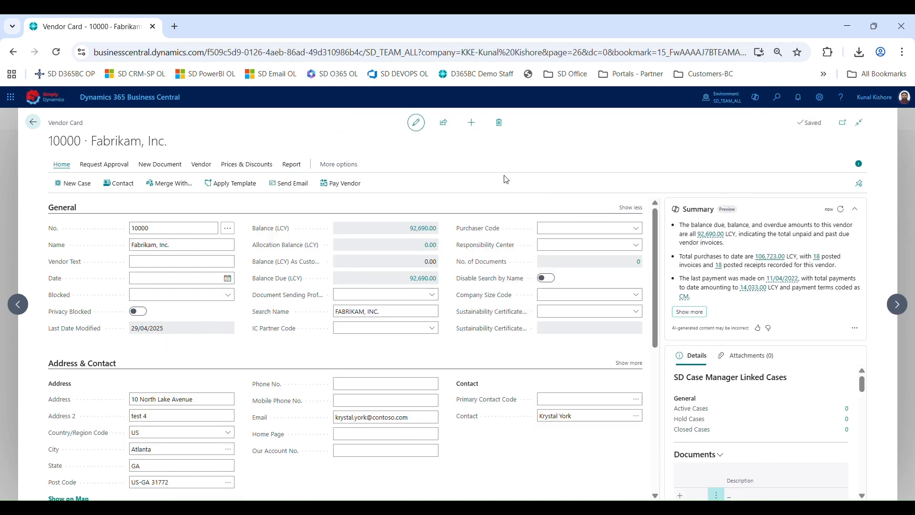
Close the vendor card and open the Chart of Accounts from the Finance menu
{"action": "key", "text": "Escape"}
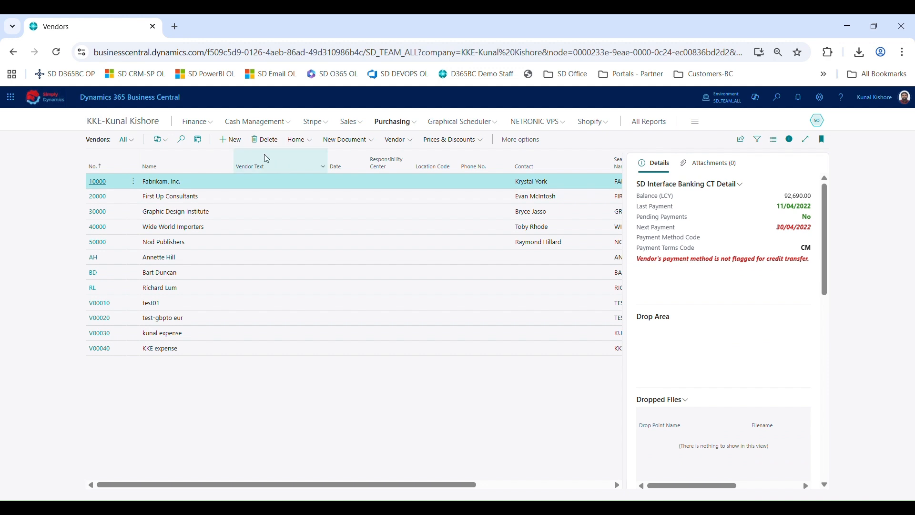
{"action": "left_click", "coordinate": [209, 129]}
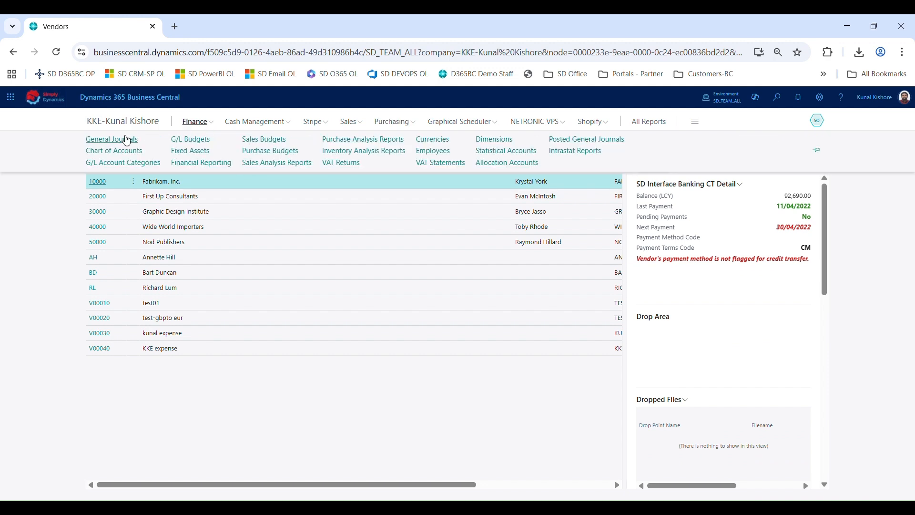
{"action": "left_click", "coordinate": [115, 151]}
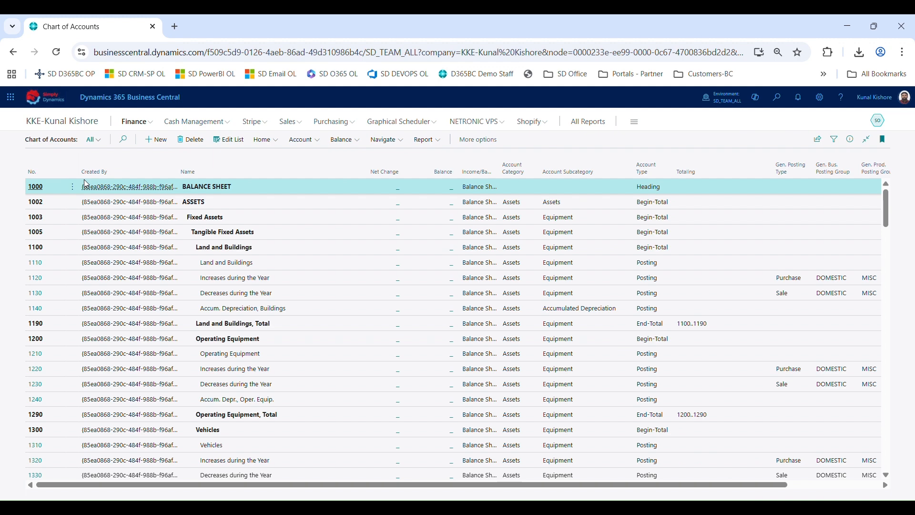
Open G/L account 2190 Inventory, Total and expand its Copilot summary
{"action": "scroll", "coordinate": [92, 315], "scroll_direction": "down", "scroll_amount": 10}
{"action": "scroll", "coordinate": [92, 315], "scroll_direction": "up", "scroll_amount": 2}
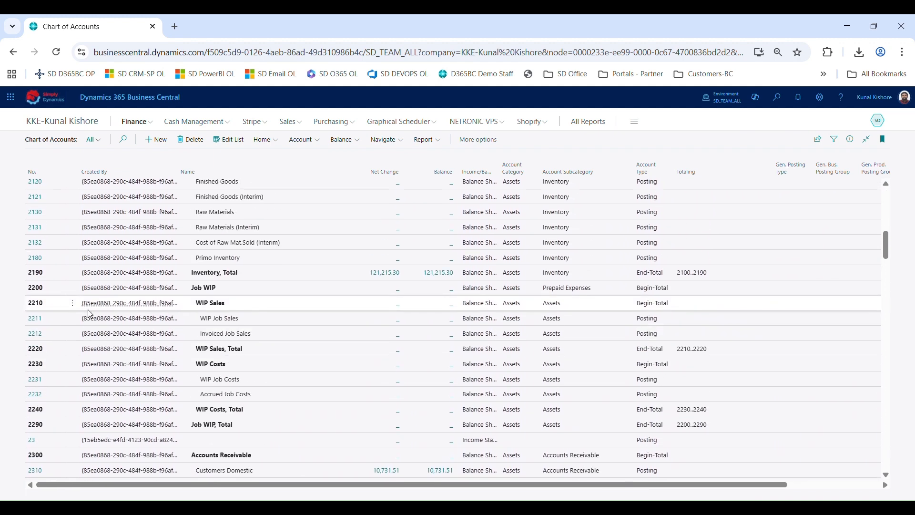
{"action": "left_click", "coordinate": [36, 273]}
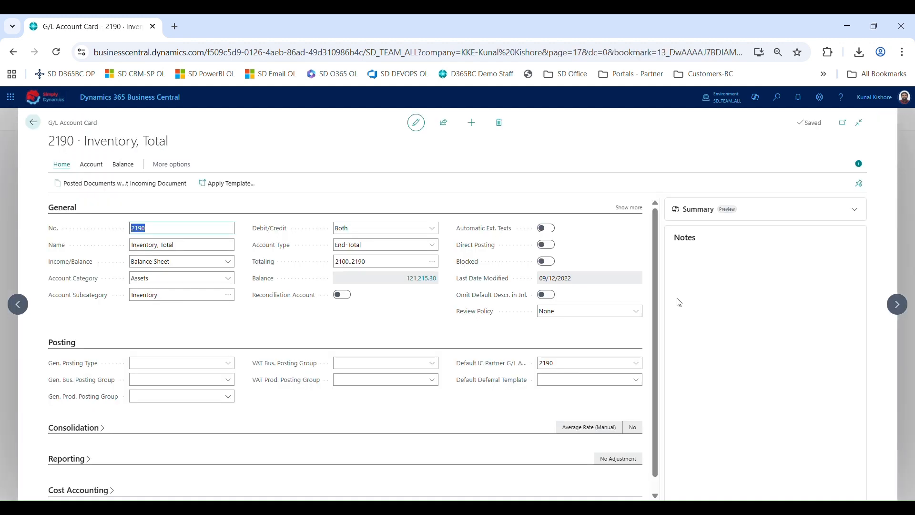
{"action": "left_click", "coordinate": [856, 213]}
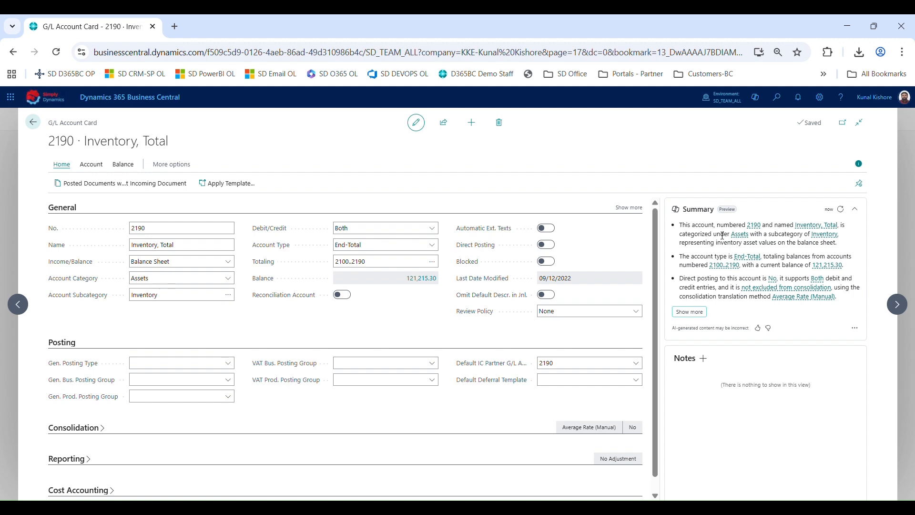
Return to the Chart of Accounts, search for the Items list, and open item 1896-S ATHENS Desk
{"action": "left_click", "coordinate": [32, 122]}
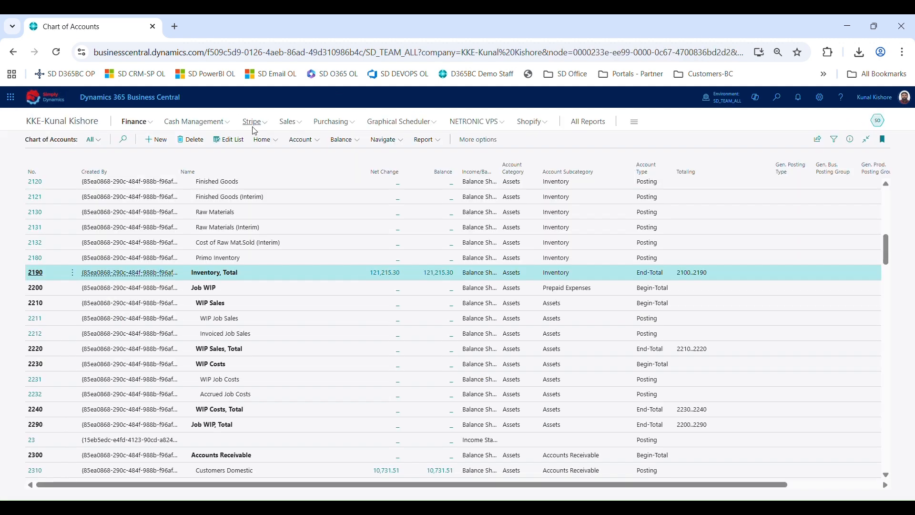
{"action": "left_click", "coordinate": [777, 100]}
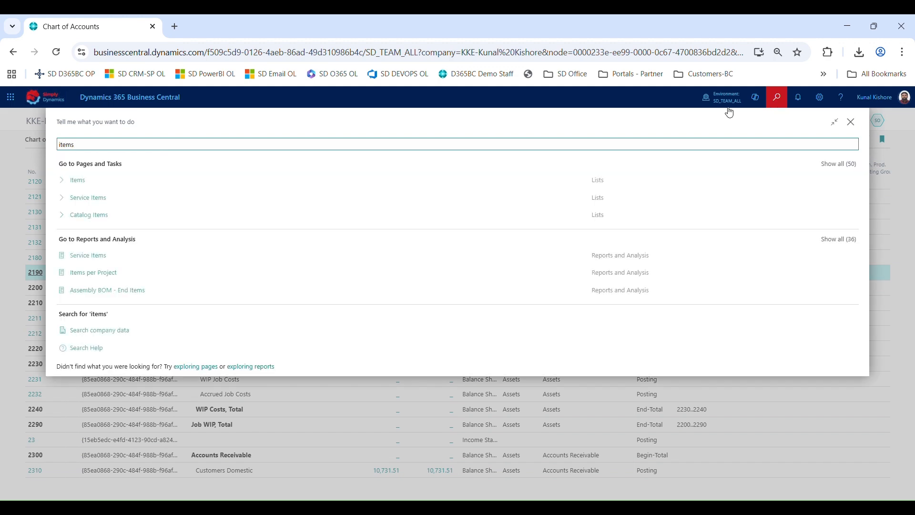
{"action": "left_click", "coordinate": [474, 180]}
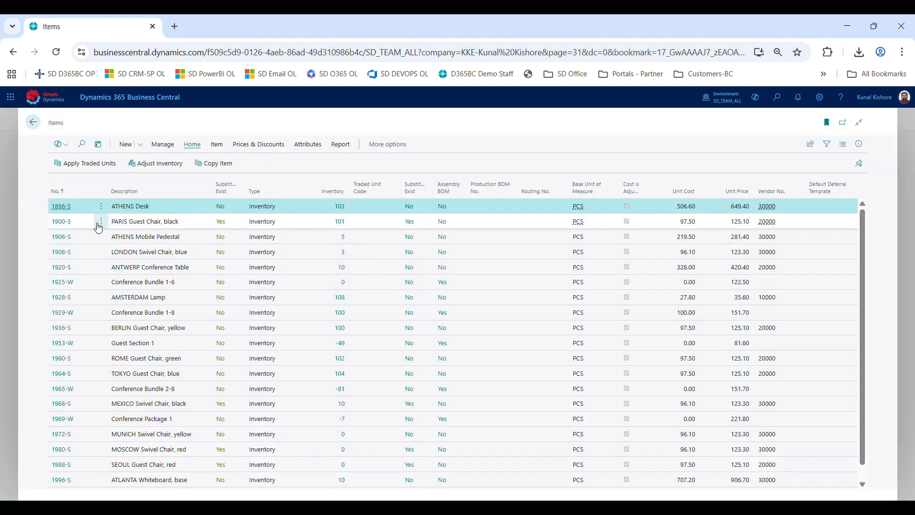
{"action": "left_click", "coordinate": [62, 205]}
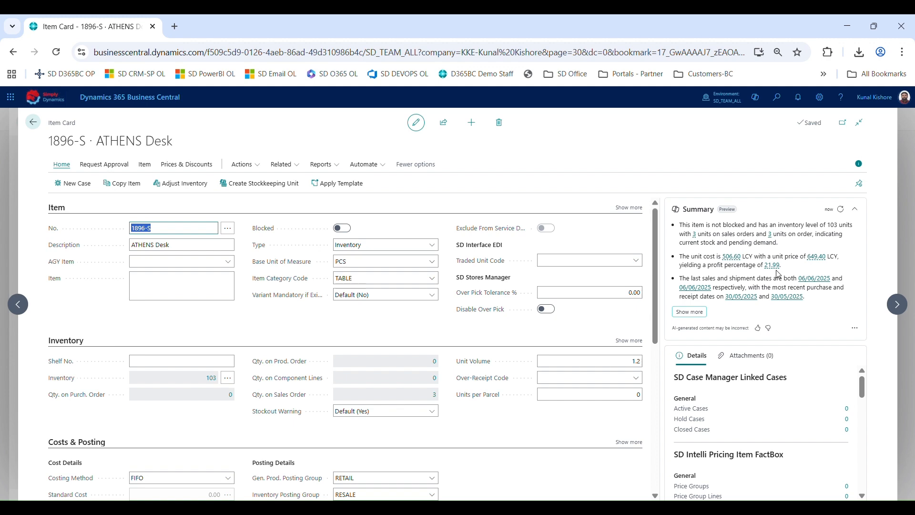
Show the item's full Copilot summary in the Copilot pane, then close the pane
{"action": "left_click", "coordinate": [689, 311]}
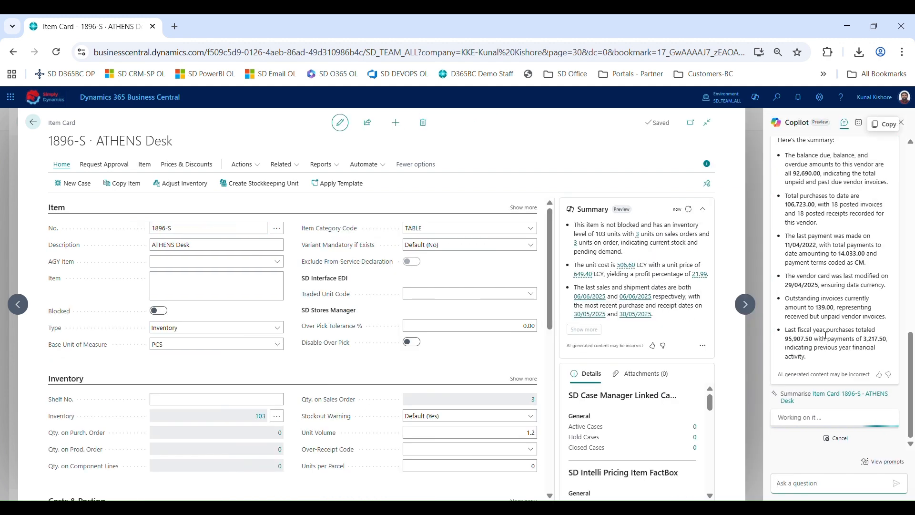
{"action": "scroll", "coordinate": [821, 335], "scroll_direction": "up", "scroll_amount": 2}
{"action": "scroll", "coordinate": [824, 335], "scroll_direction": "down", "scroll_amount": 3}
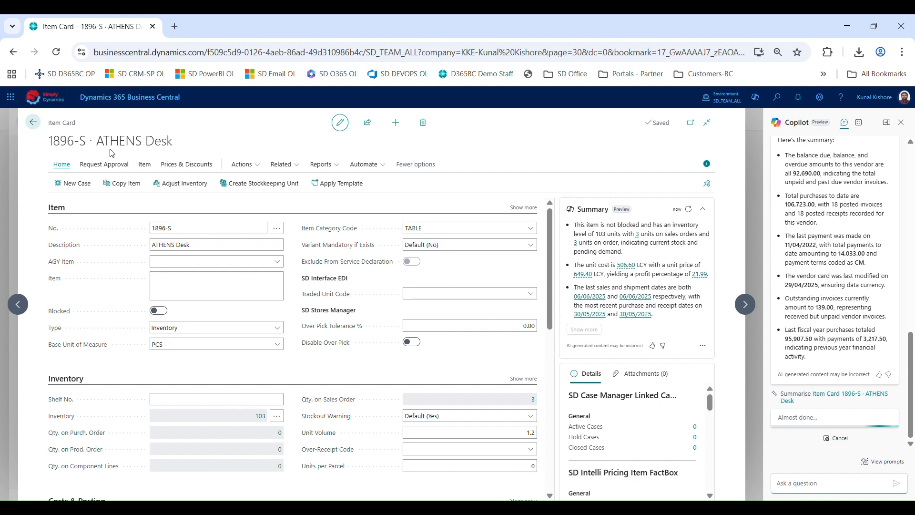
{"action": "left_click", "coordinate": [902, 123]}
Search for agent capabilities and open the Copilot & agent capabilities page to review the production-ready previews
{"action": "left_click", "coordinate": [776, 97]}
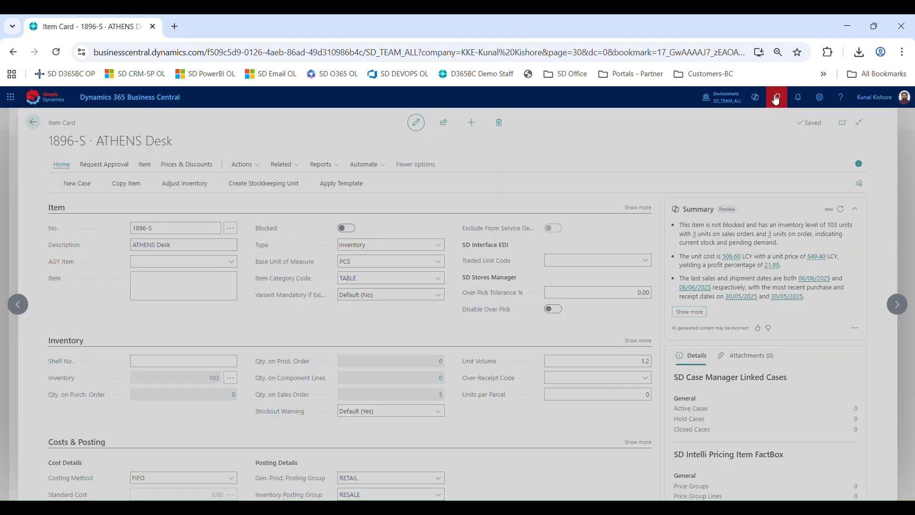
{"action": "type", "text": "agen"}
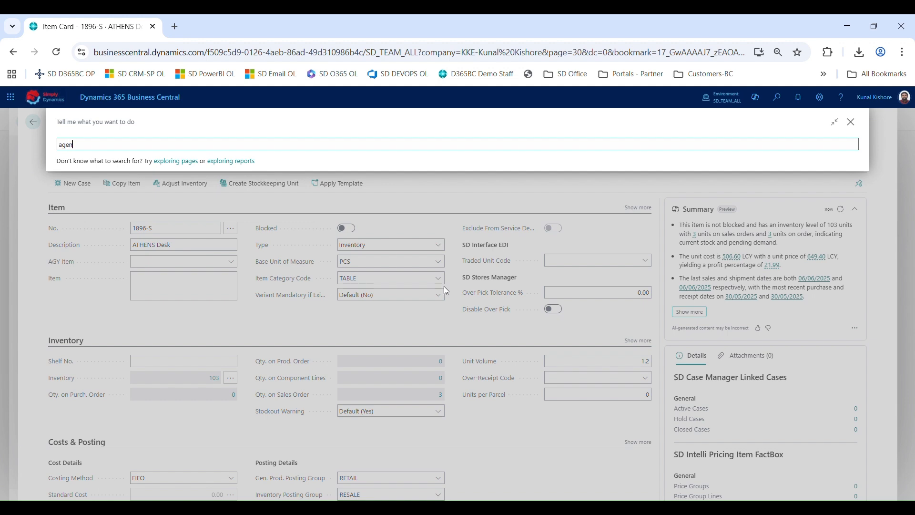
{"action": "type", "text": "t c"}
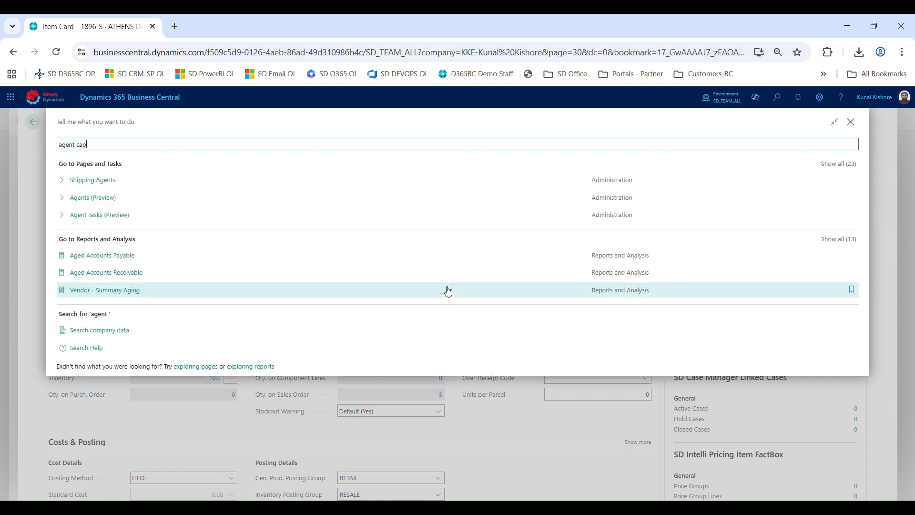
{"action": "type", "text": "ap"}
{"action": "left_click", "coordinate": [106, 181]}
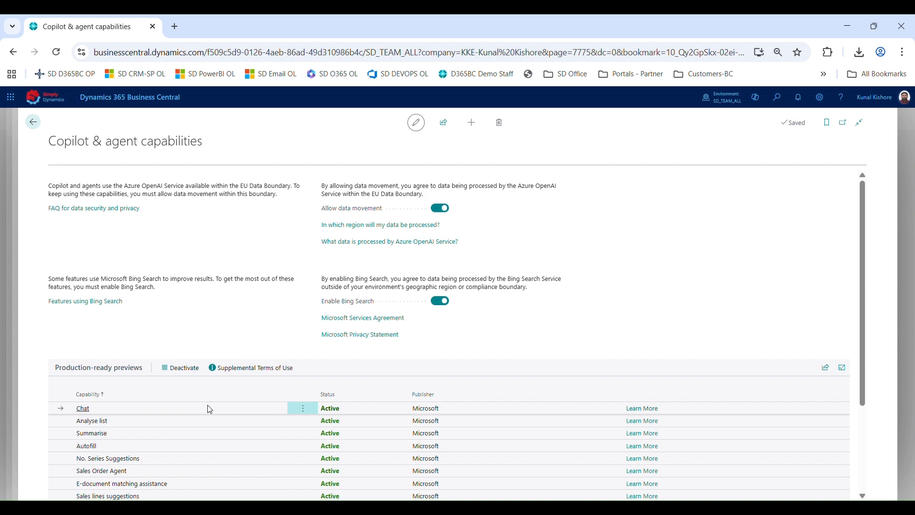
{"action": "scroll", "coordinate": [210, 409], "scroll_direction": "down", "scroll_amount": 2}
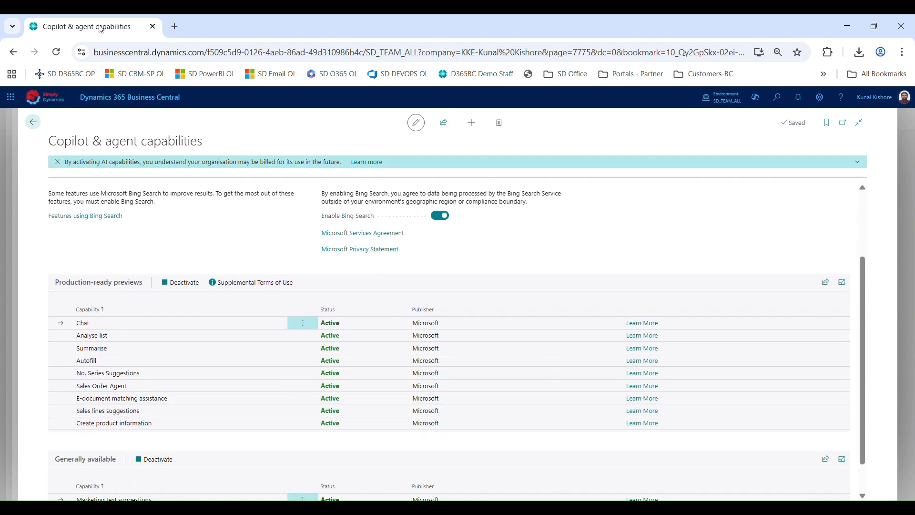
Navigate back through the item card and Items list to the Chart of Accounts
{"action": "left_click", "coordinate": [43, 122]}
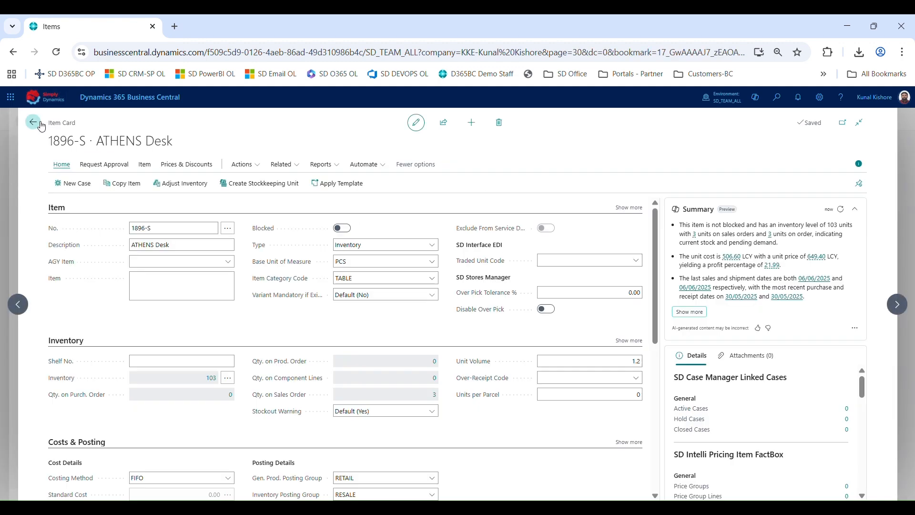
{"action": "left_click", "coordinate": [43, 124]}
{"action": "left_click", "coordinate": [34, 123]}
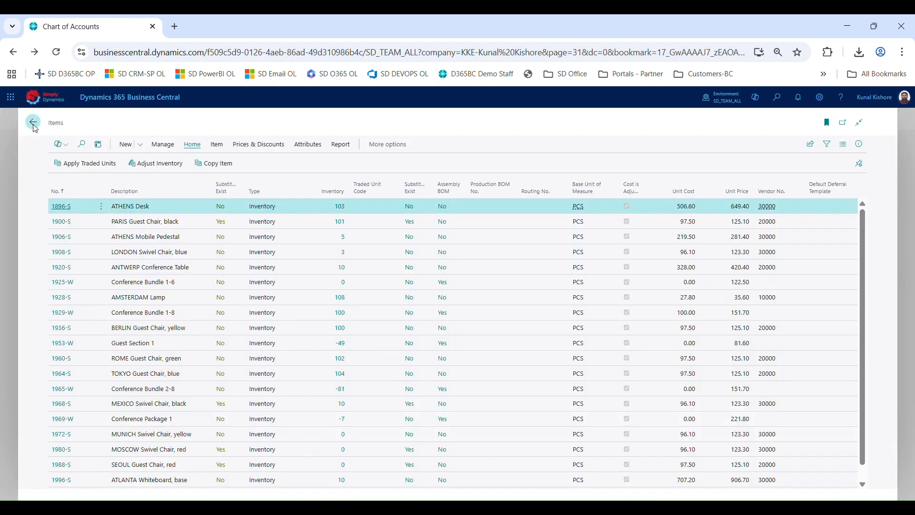
Open Sales Orders from the Sales menu and open sales order 101004 for Alpine Ski House
{"action": "left_click", "coordinate": [288, 123]}
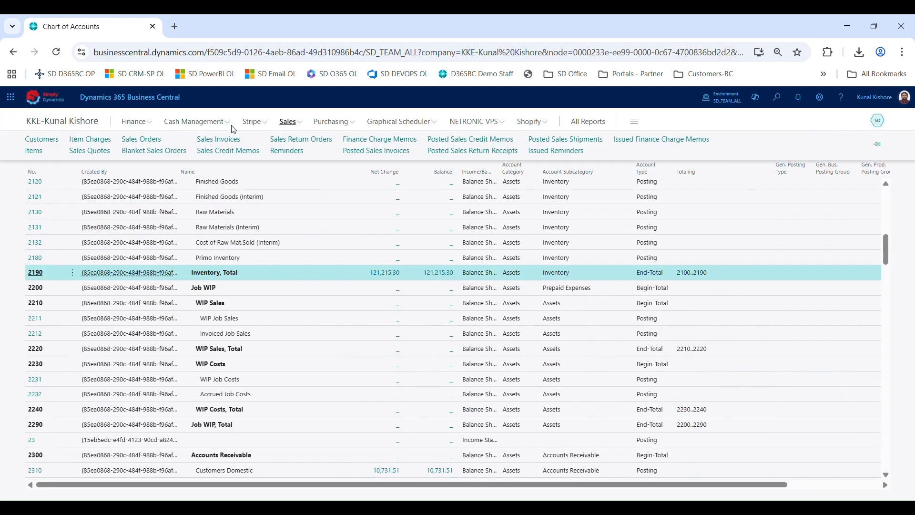
{"action": "left_click", "coordinate": [144, 140]}
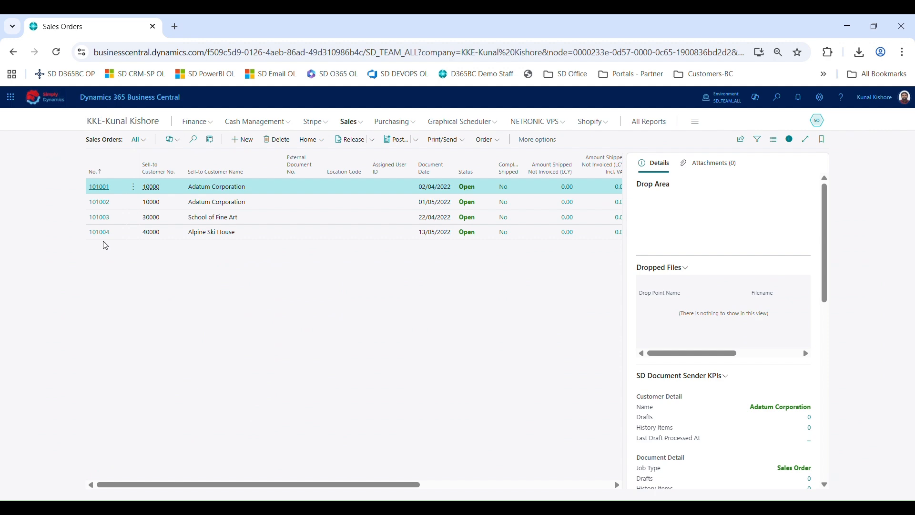
{"action": "left_click", "coordinate": [107, 237]}
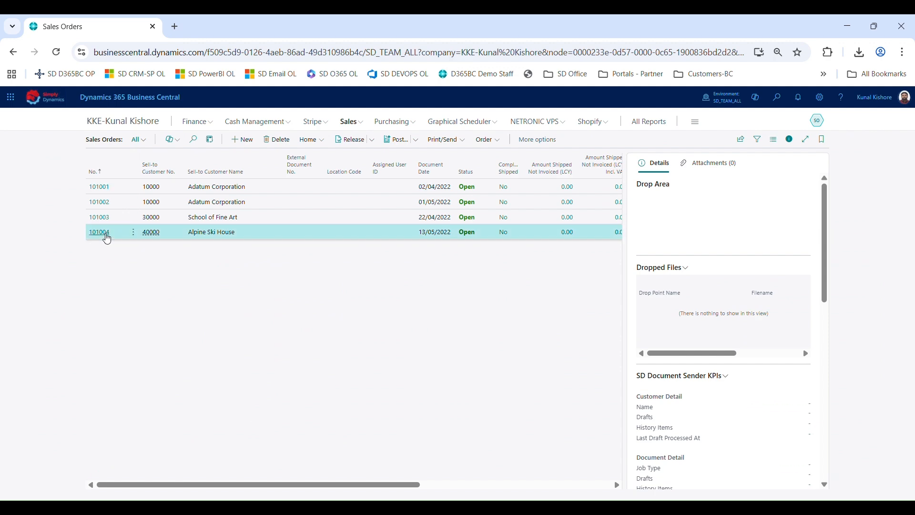
{"action": "left_click", "coordinate": [106, 235]}
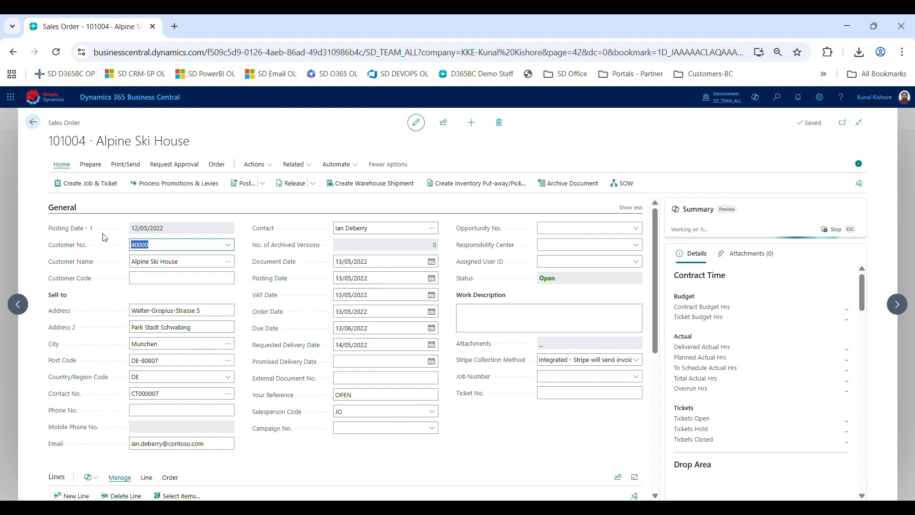
Use Copilot to suggest sales lines for "2 athens desk 3 amsterdam lamps" and insert the suggestions into the order
{"action": "scroll", "coordinate": [105, 237], "scroll_direction": "down", "scroll_amount": 2}
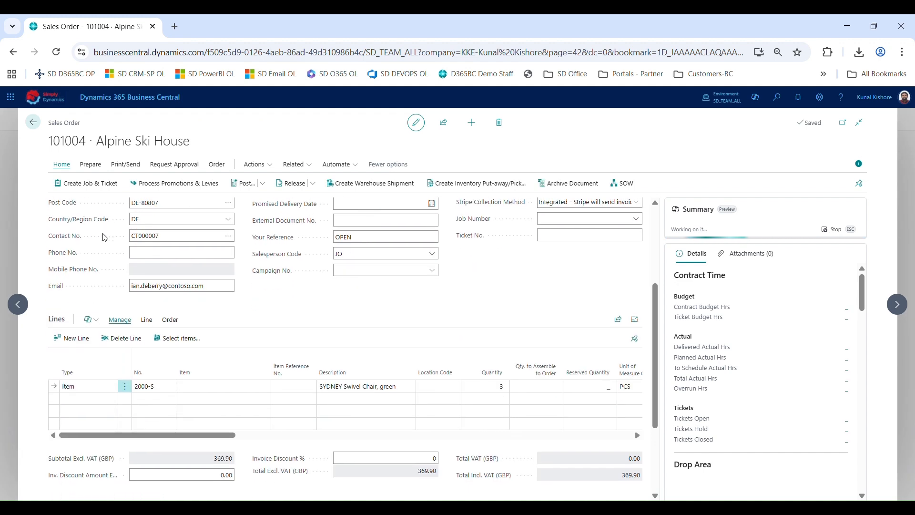
{"action": "scroll", "coordinate": [105, 237], "scroll_direction": "up", "scroll_amount": 1}
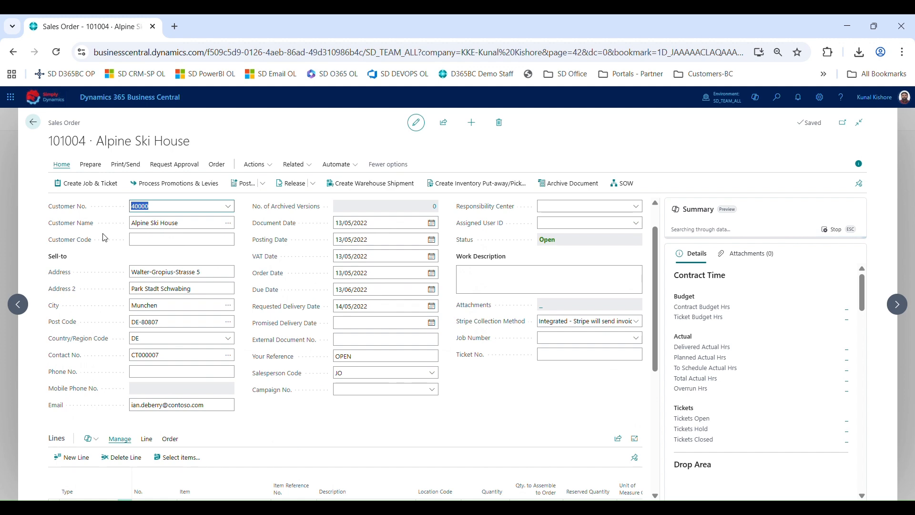
{"action": "scroll", "coordinate": [116, 351], "scroll_direction": "down", "scroll_amount": 3}
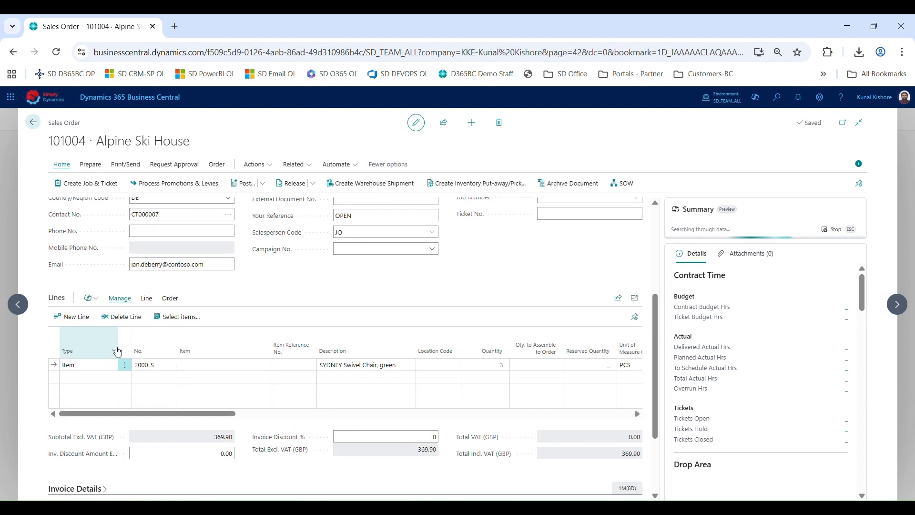
{"action": "left_click", "coordinate": [90, 298]}
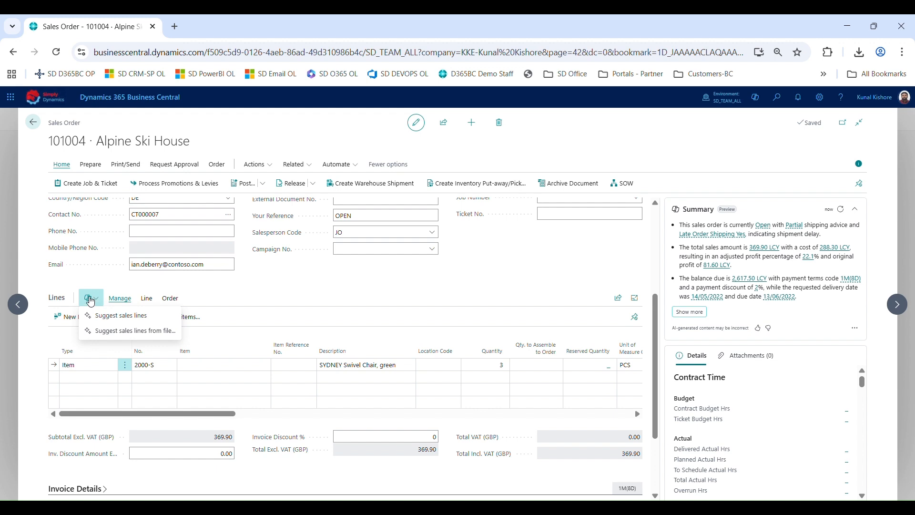
{"action": "left_click", "coordinate": [114, 316]}
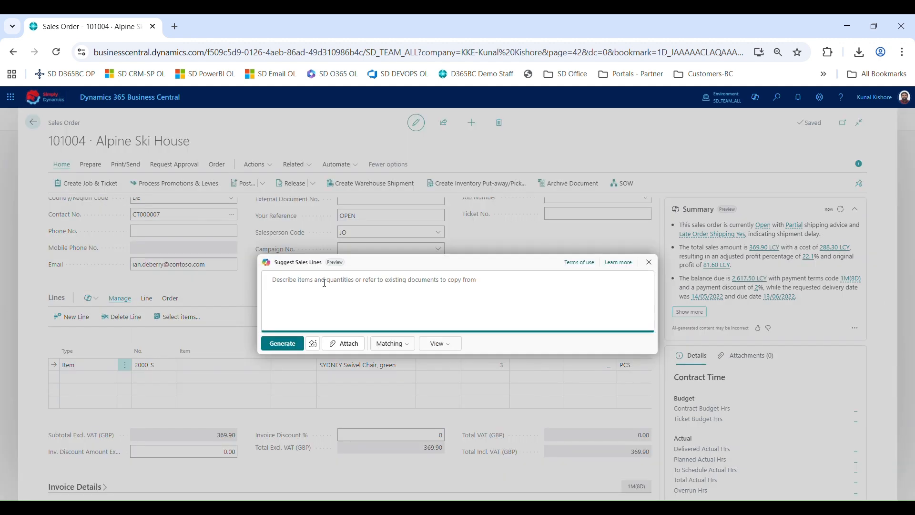
{"action": "type", "text": "2 a"}
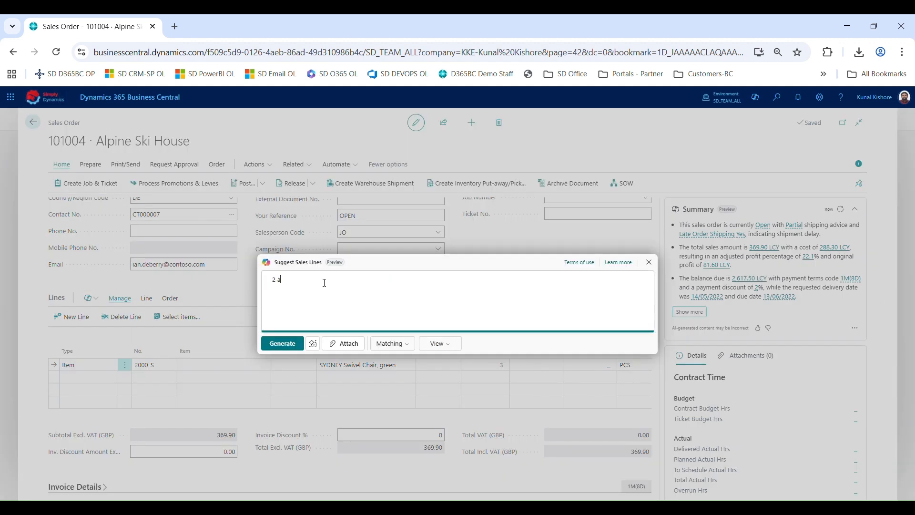
{"action": "type", "text": "thens desk 3 amsterdam lamps"}
{"action": "left_click", "coordinate": [283, 344]}
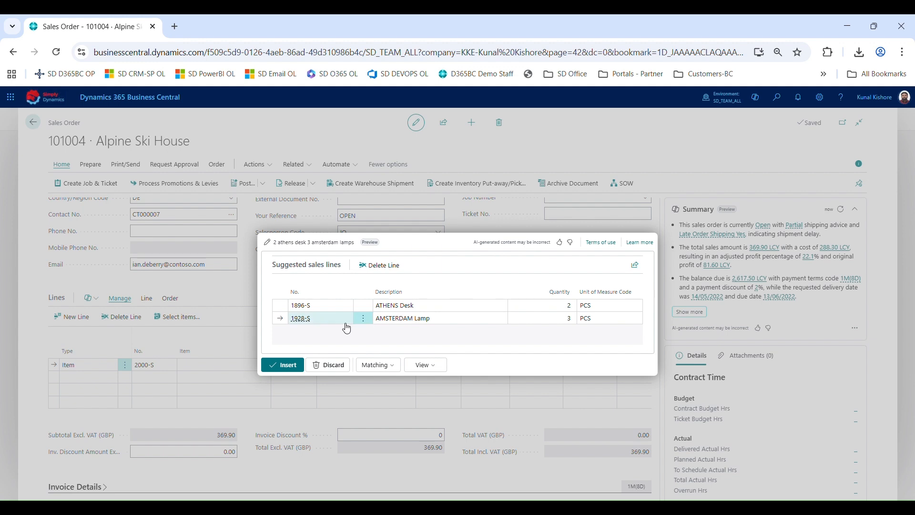
{"action": "left_click", "coordinate": [284, 365]}
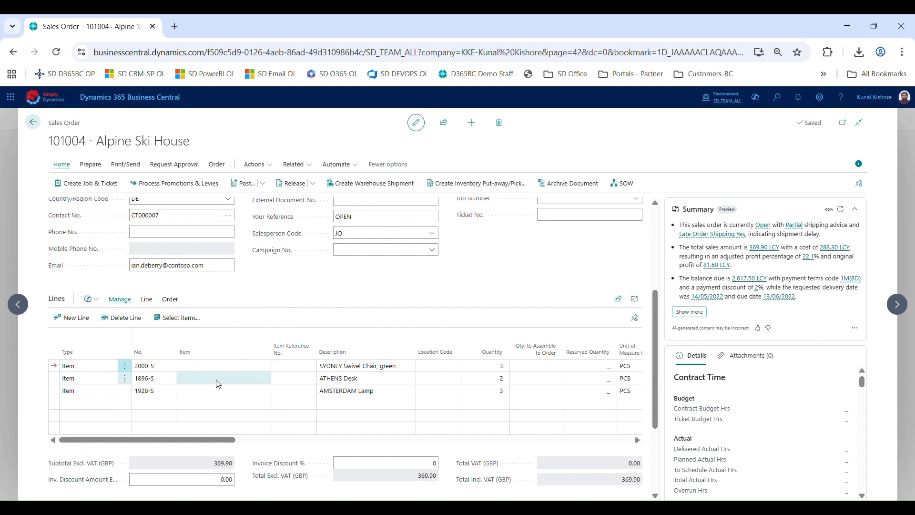
{"action": "left_click", "coordinate": [90, 298]}
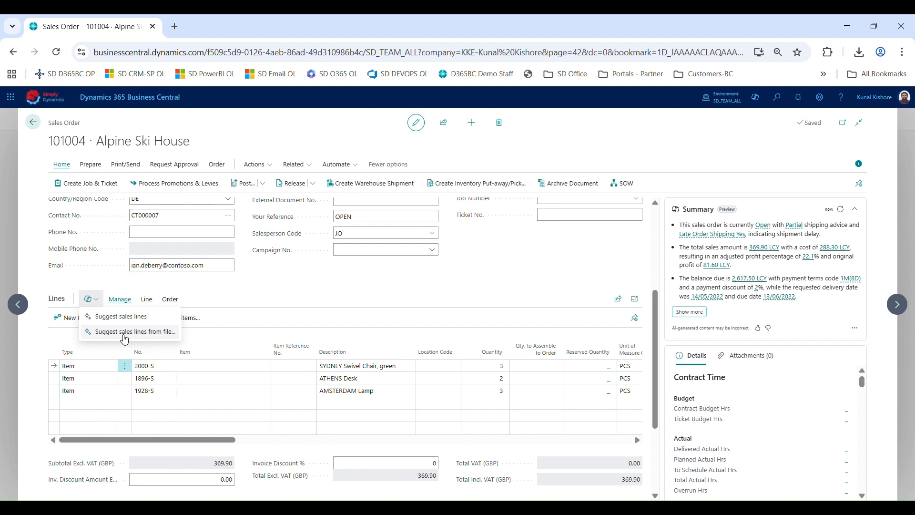
{"action": "left_click", "coordinate": [123, 334]}
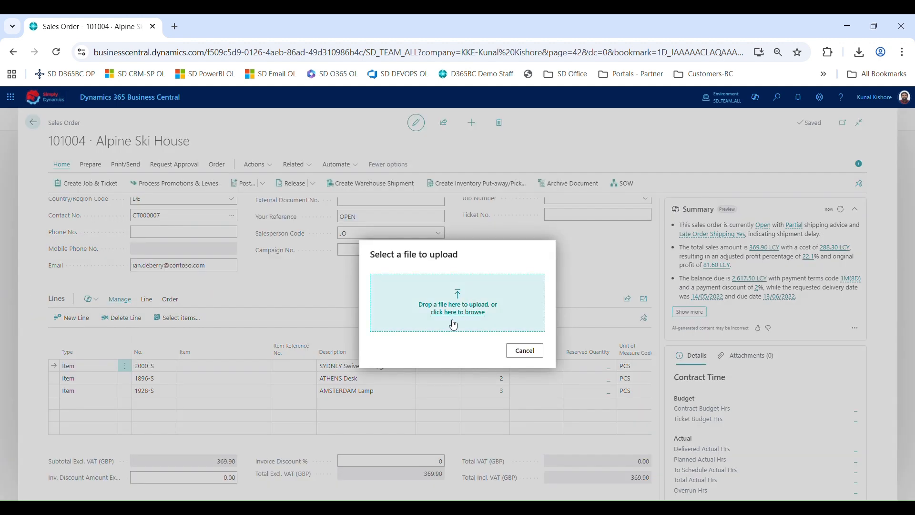
{"action": "left_click", "coordinate": [524, 351]}
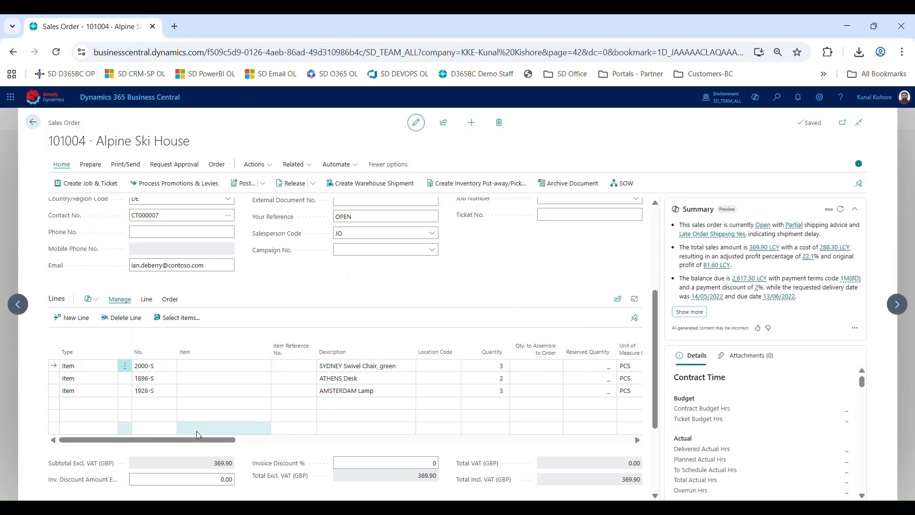
Ask Copilot to suggest sales lines for "3 tokoyo desk and 5 seoul chairs"
{"action": "left_click", "coordinate": [91, 298]}
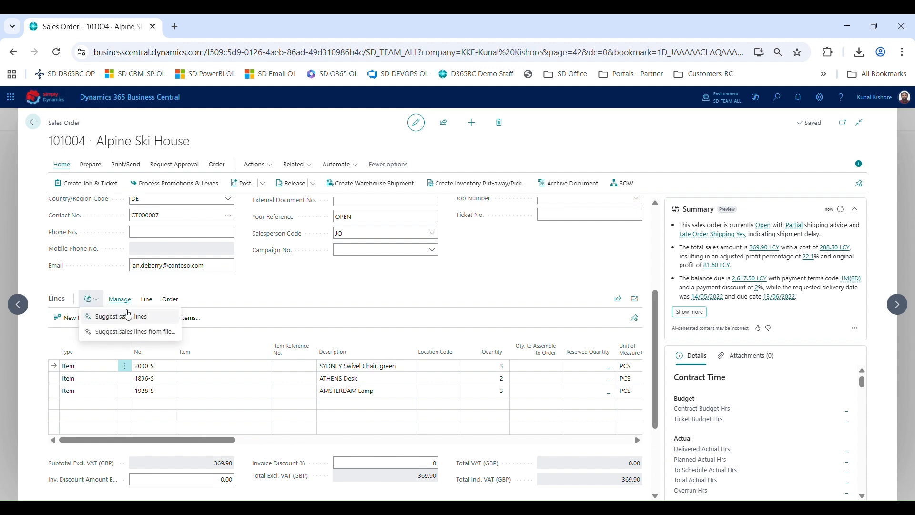
{"action": "left_click", "coordinate": [127, 317]}
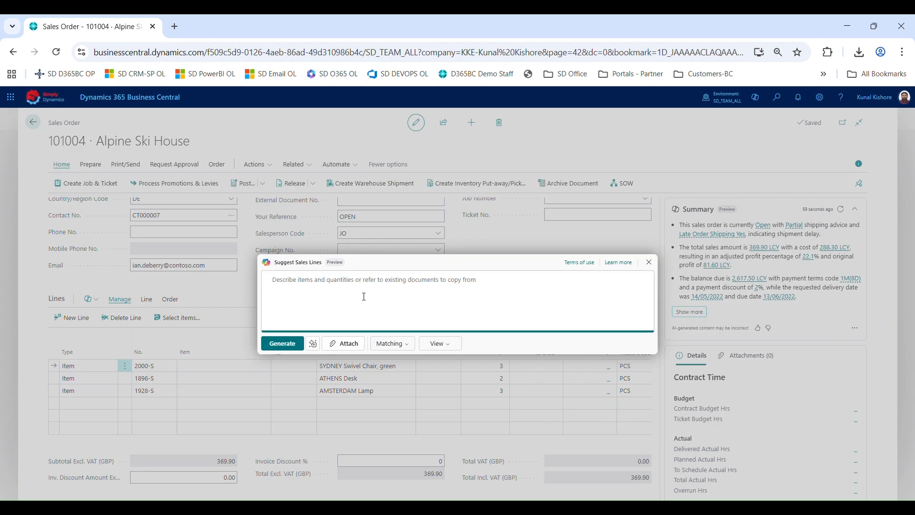
{"action": "type", "text": "3 tokoyo desk and 5 seou"}
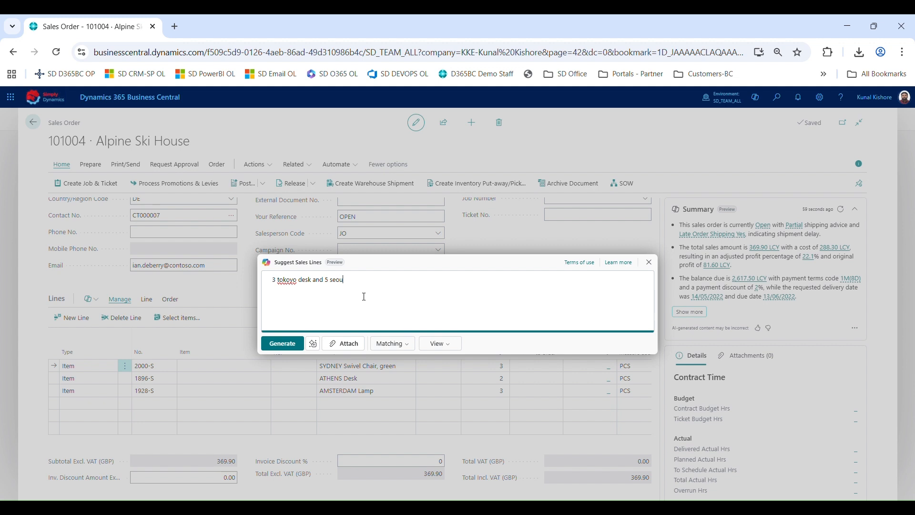
{"action": "type", "text": "l chairs"}
{"action": "left_click", "coordinate": [284, 342]}
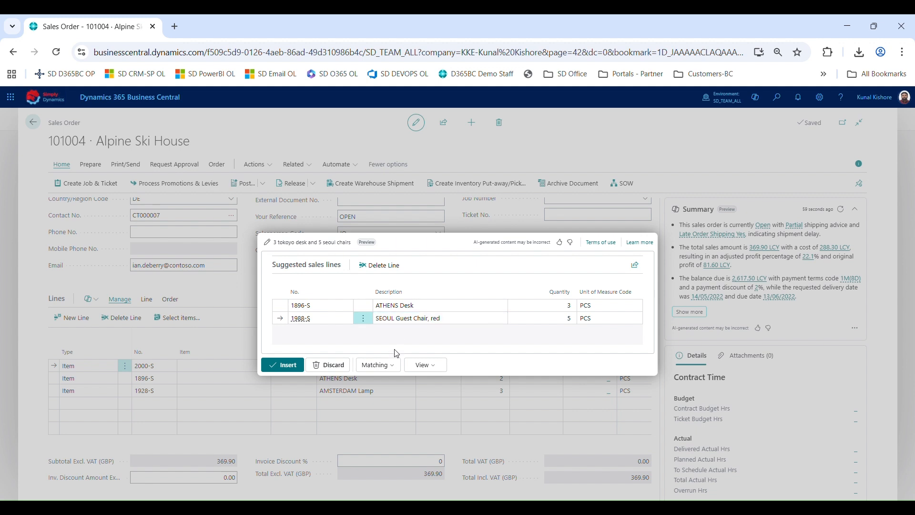
Switch the suggestion matching to Precise, regenerate the lines and insert them into the order
{"action": "left_click", "coordinate": [376, 368]}
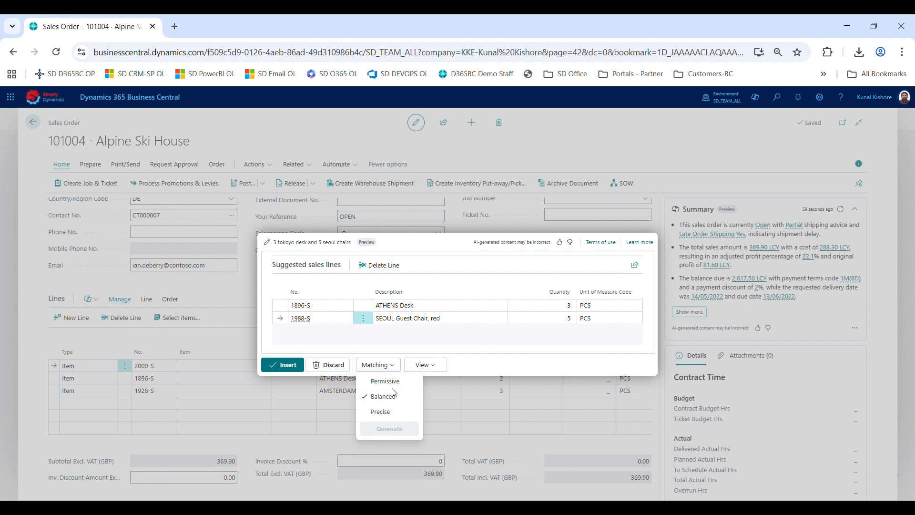
{"action": "left_click", "coordinate": [389, 412]}
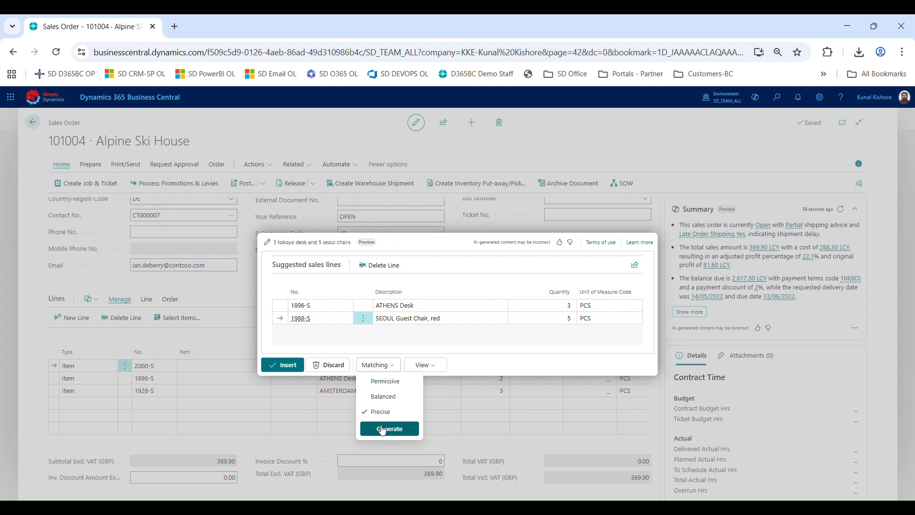
{"action": "left_click", "coordinate": [382, 429]}
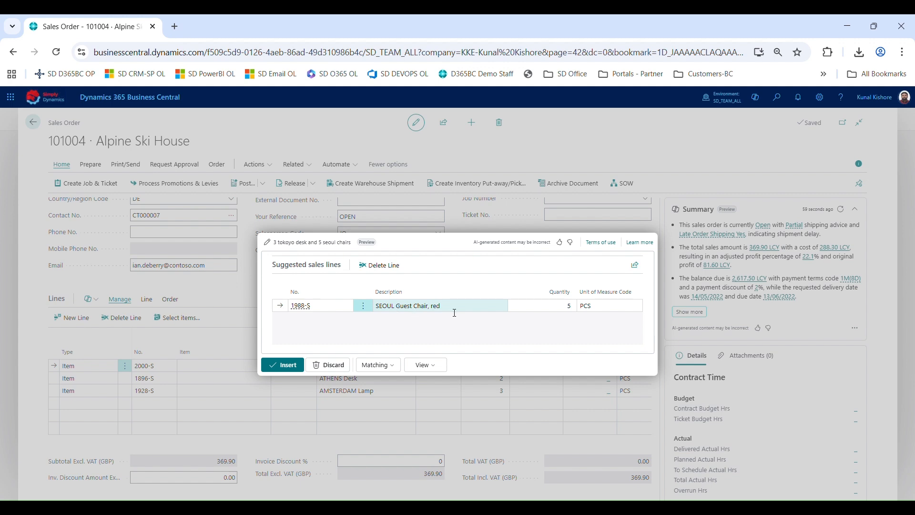
{"action": "left_click", "coordinate": [284, 371]}
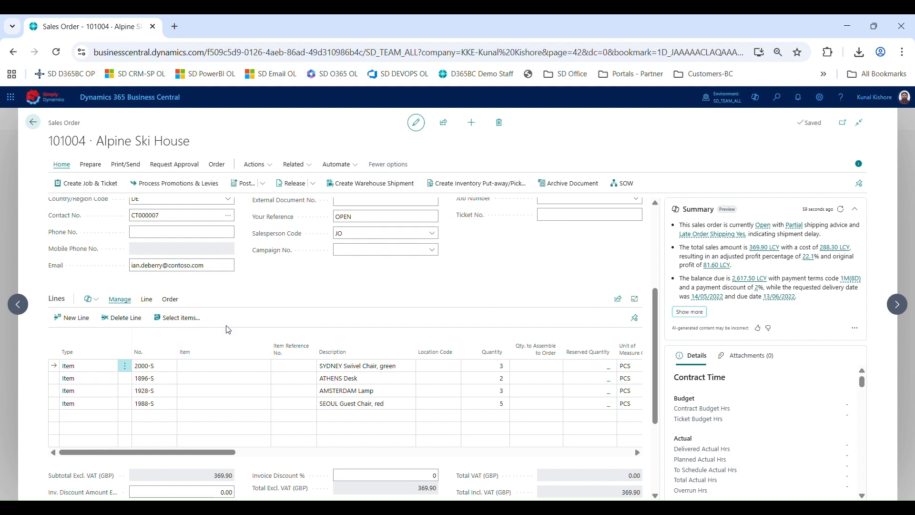
{"action": "left_click", "coordinate": [91, 299]}
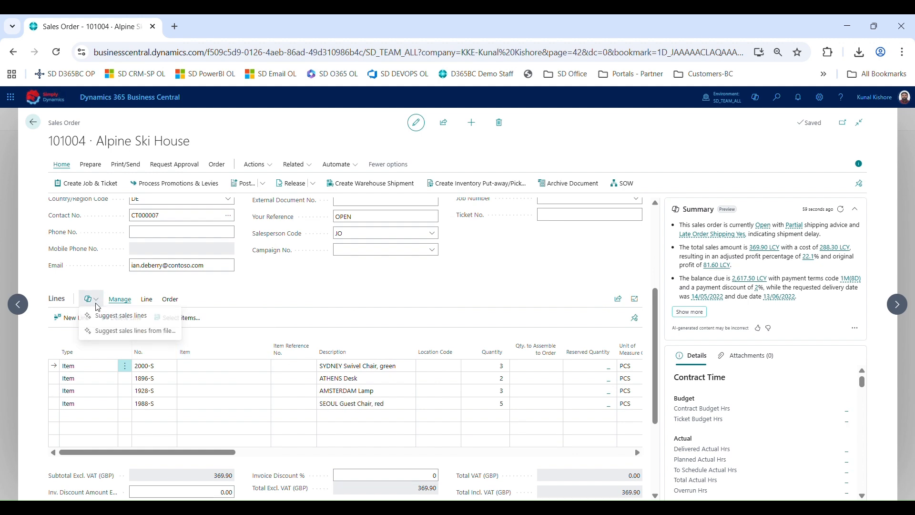
{"action": "left_click", "coordinate": [133, 316]}
{"action": "left_click", "coordinate": [396, 341]}
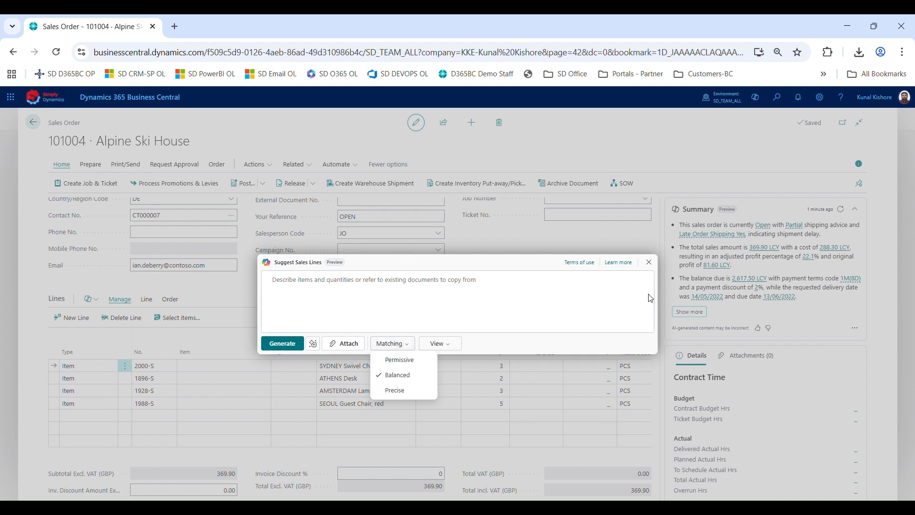
{"action": "left_click", "coordinate": [653, 265]}
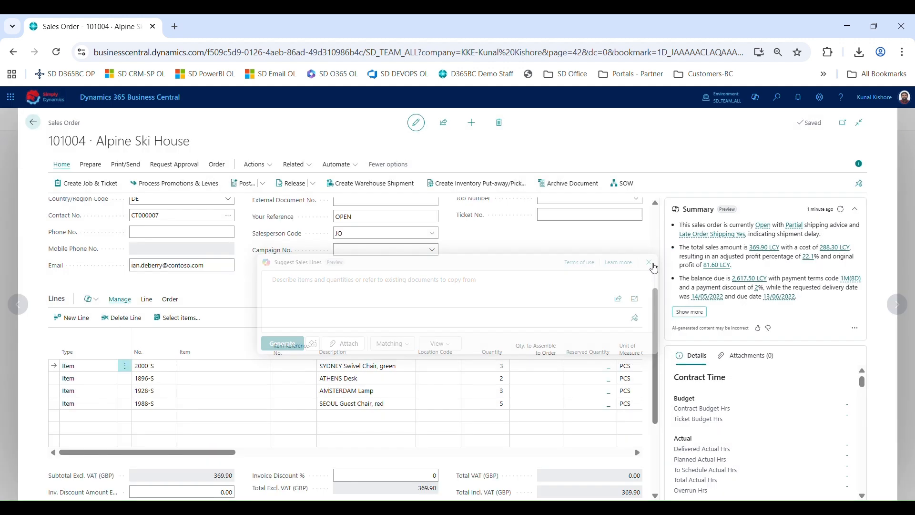
Search for agent capabilities and review the Copilot & agent capabilities page, then return to Sales Orders
{"action": "left_click", "coordinate": [34, 124]}
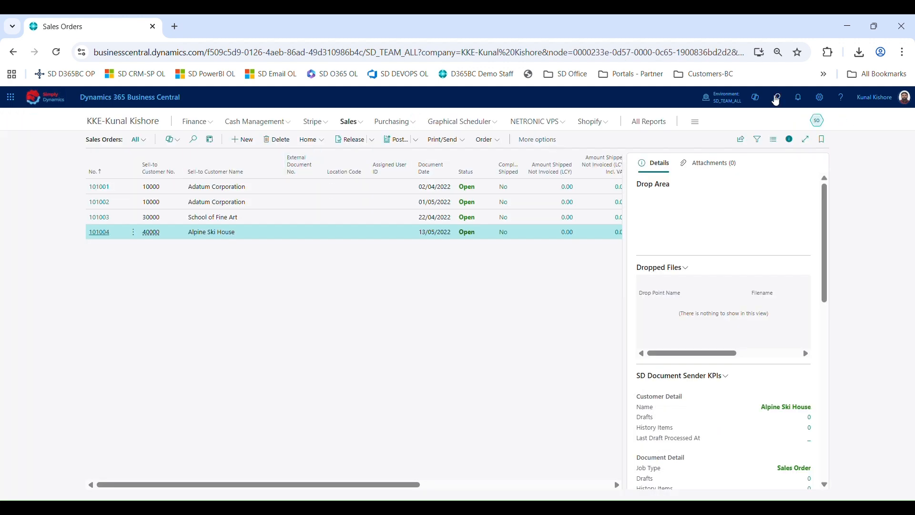
{"action": "left_click", "coordinate": [778, 99]}
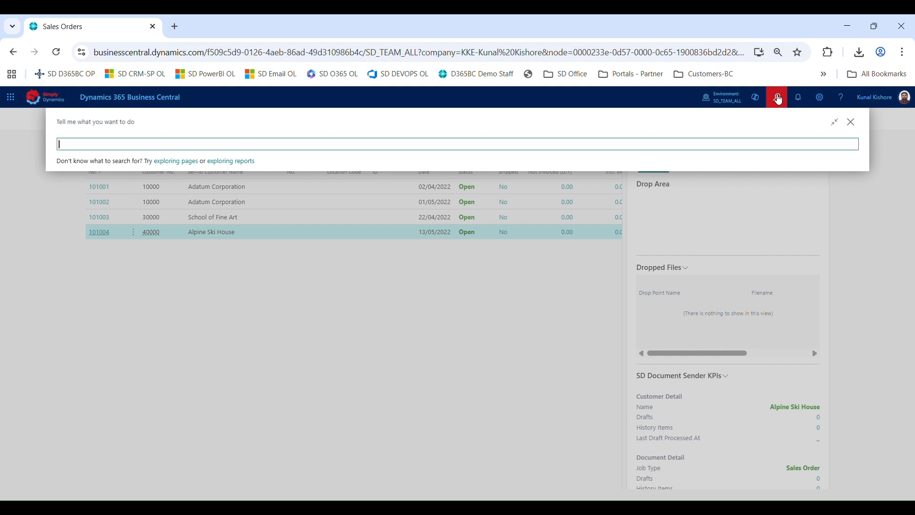
{"action": "type", "text": "agent"}
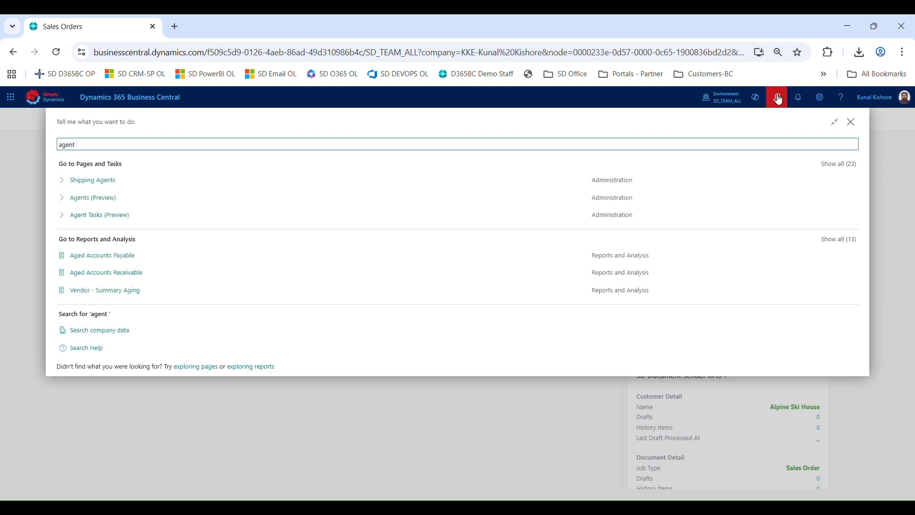
{"action": "type", "text": " capa"}
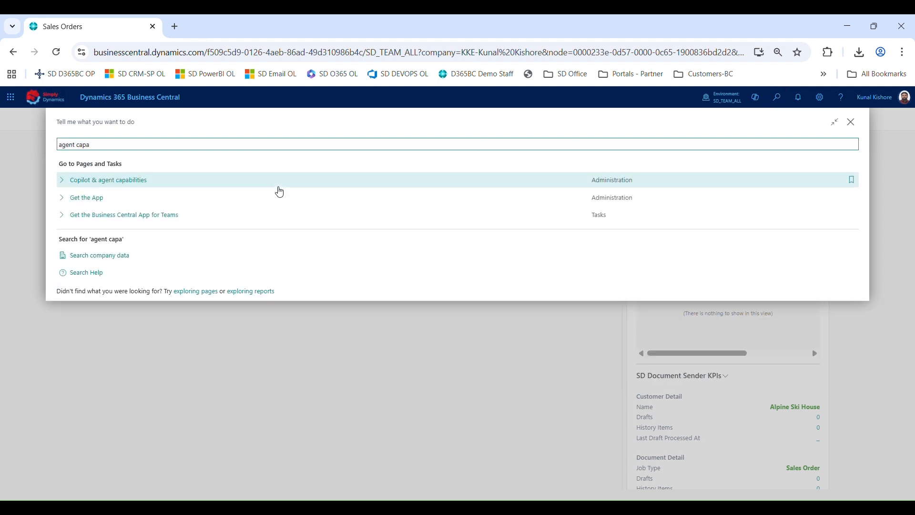
{"action": "left_click", "coordinate": [177, 183]}
{"action": "scroll", "coordinate": [209, 384], "scroll_direction": "down", "scroll_amount": 3}
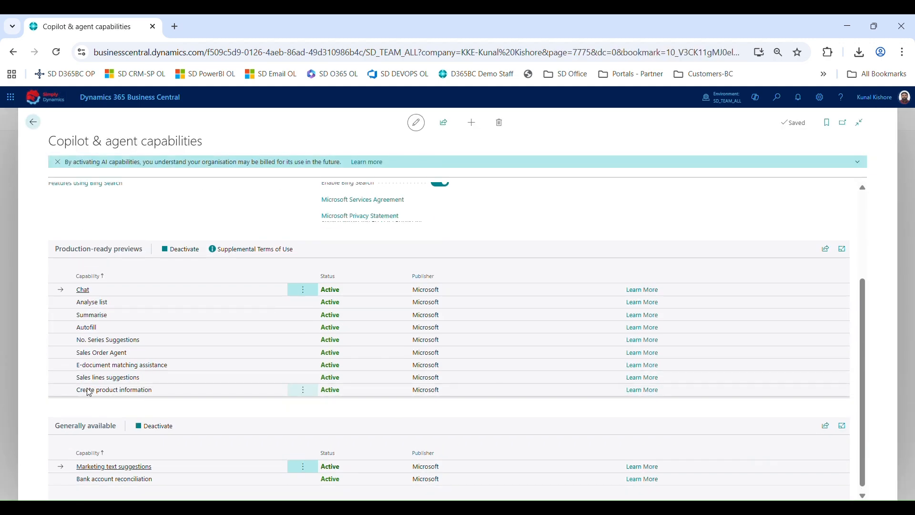
{"action": "left_click", "coordinate": [33, 122]}
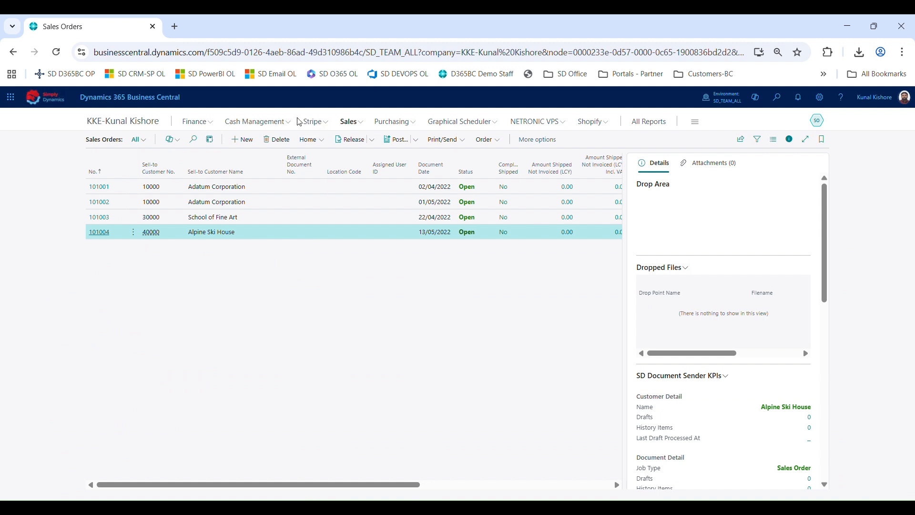
Search for Items and open the item card for 1896-S ATHENS Desk
{"action": "left_click", "coordinate": [779, 98]}
{"action": "type", "text": "i"}
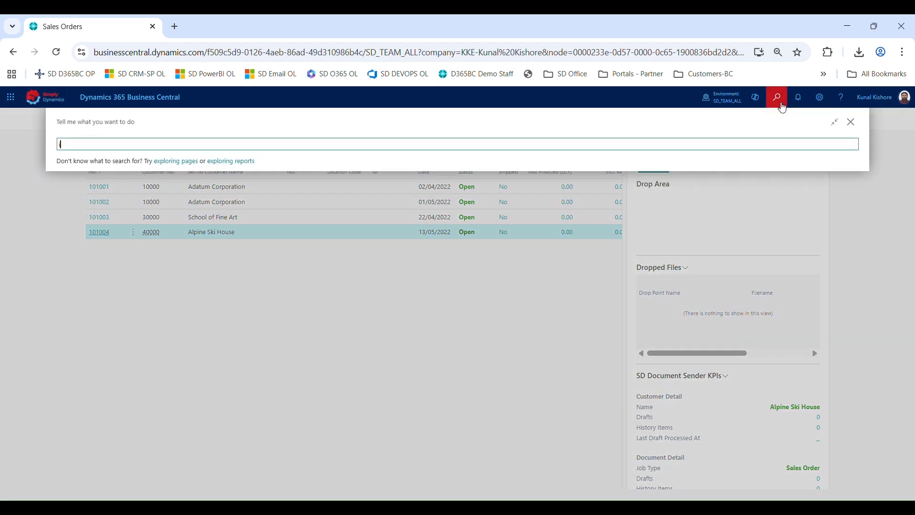
{"action": "type", "text": "tems"}
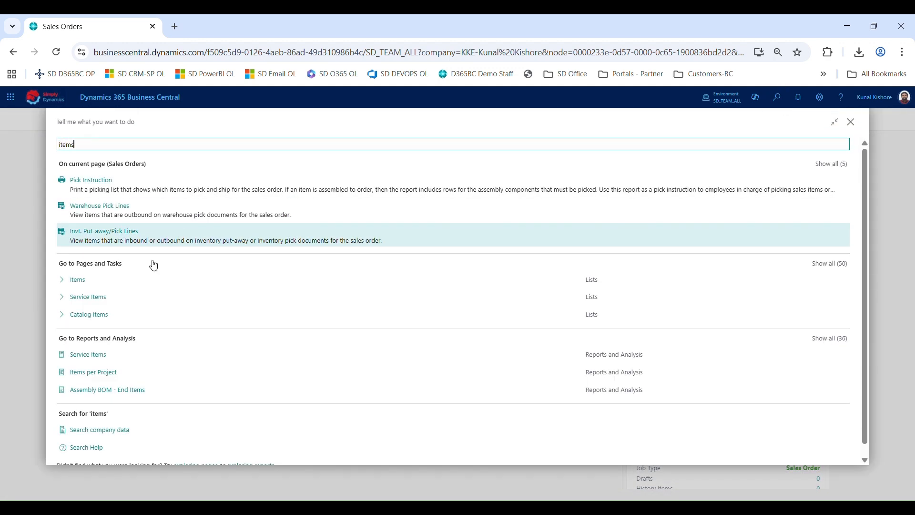
{"action": "left_click", "coordinate": [129, 278]}
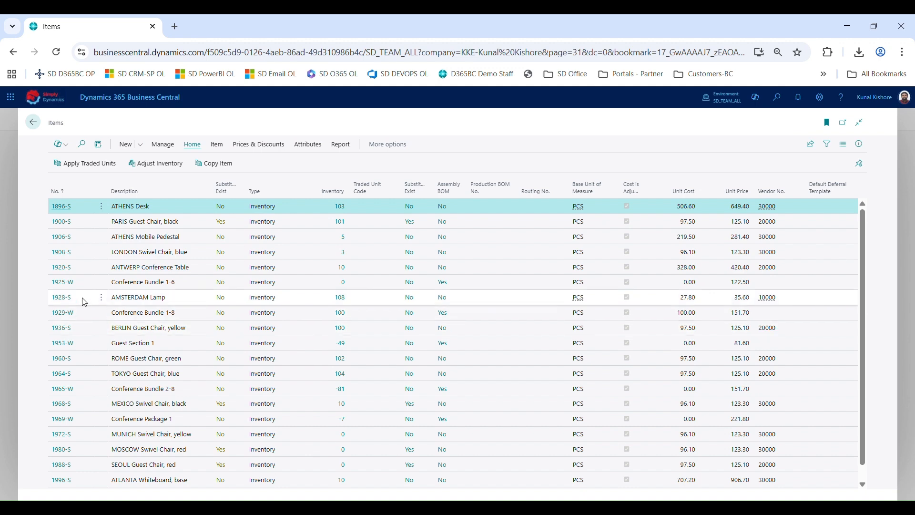
{"action": "left_click", "coordinate": [69, 205]}
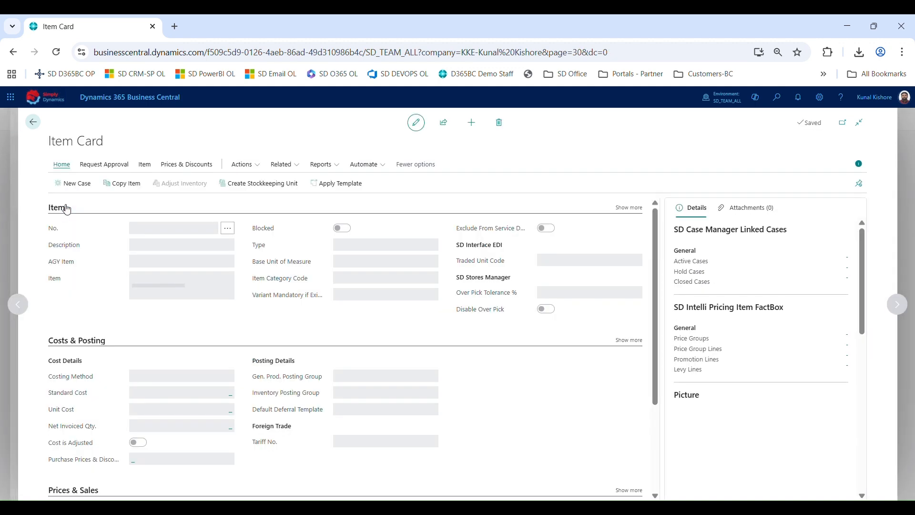
Open the item's substitutions and ask Copilot to suggest substitute items
{"action": "left_click", "coordinate": [143, 165]}
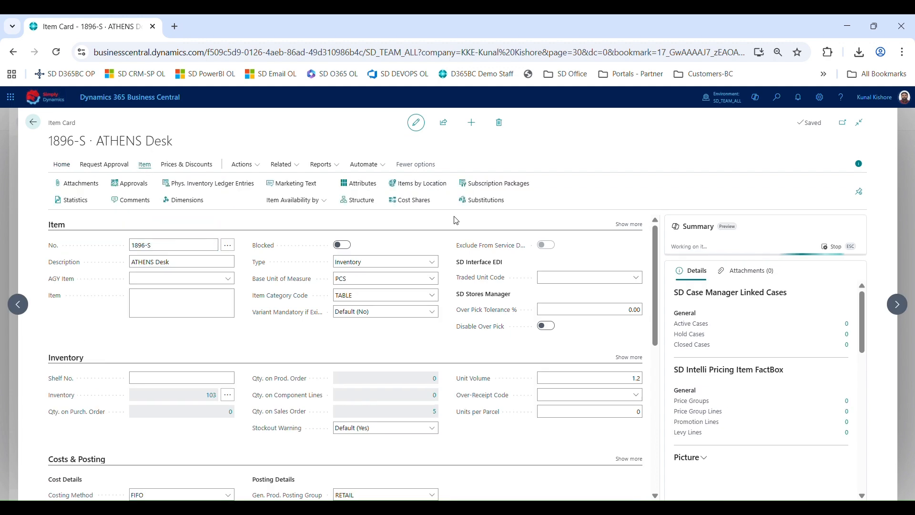
{"action": "left_click", "coordinate": [489, 210]}
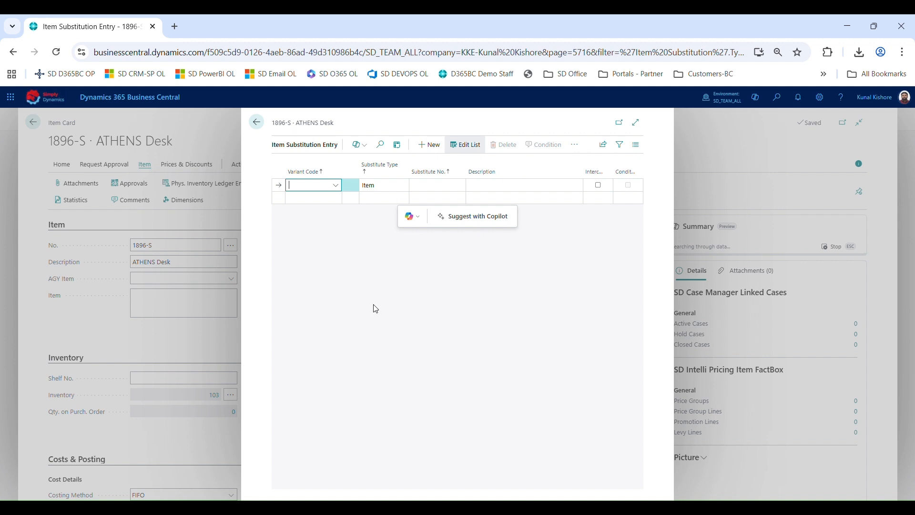
{"action": "left_click", "coordinate": [480, 223]}
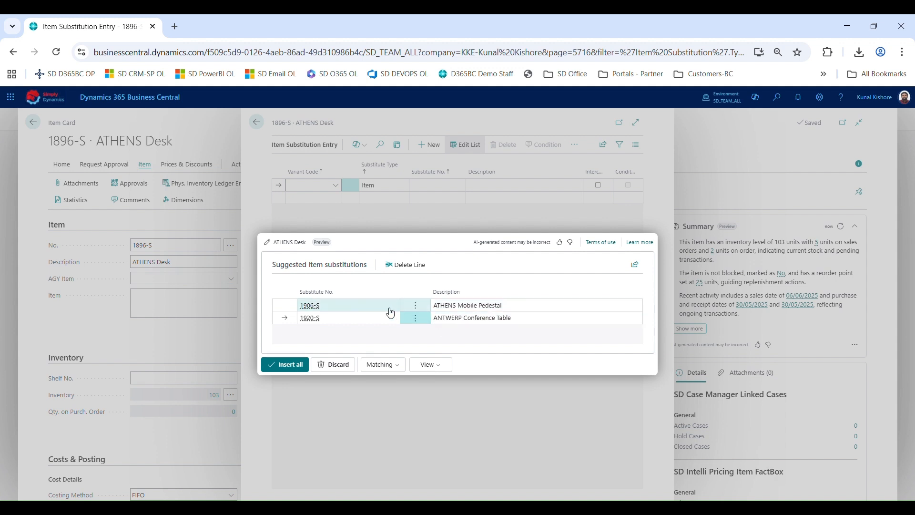
Switch the substitution suggestion matching to Permissive and generate the suggestions again
{"action": "left_click", "coordinate": [396, 365]}
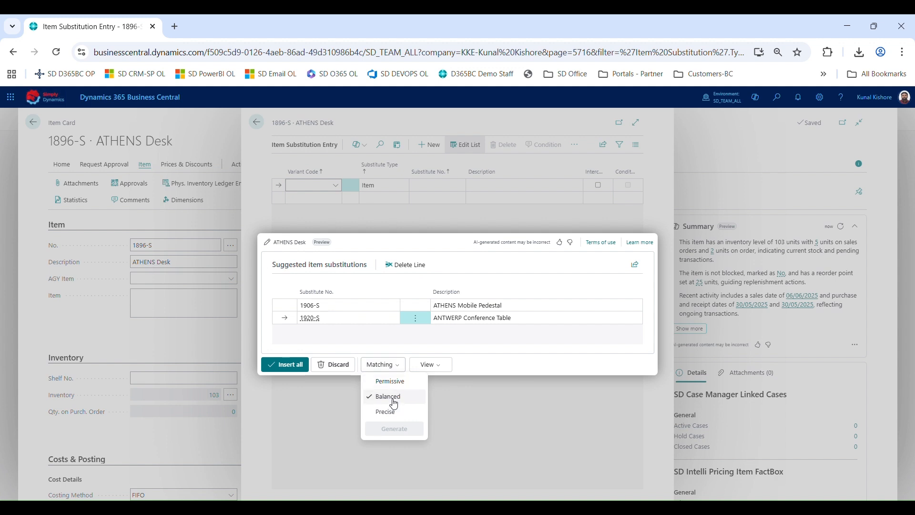
{"action": "left_click", "coordinate": [355, 341]}
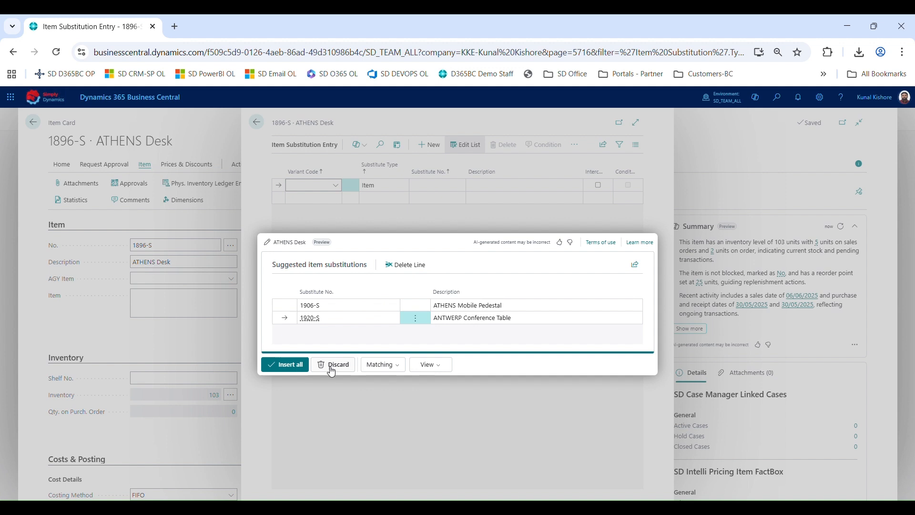
{"action": "left_click", "coordinate": [399, 364]}
{"action": "left_click", "coordinate": [400, 382]}
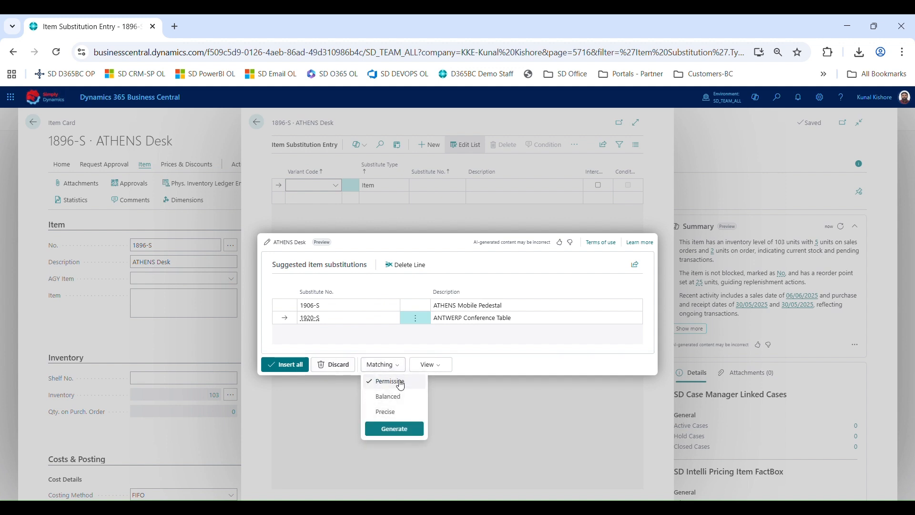
{"action": "left_click", "coordinate": [393, 428]}
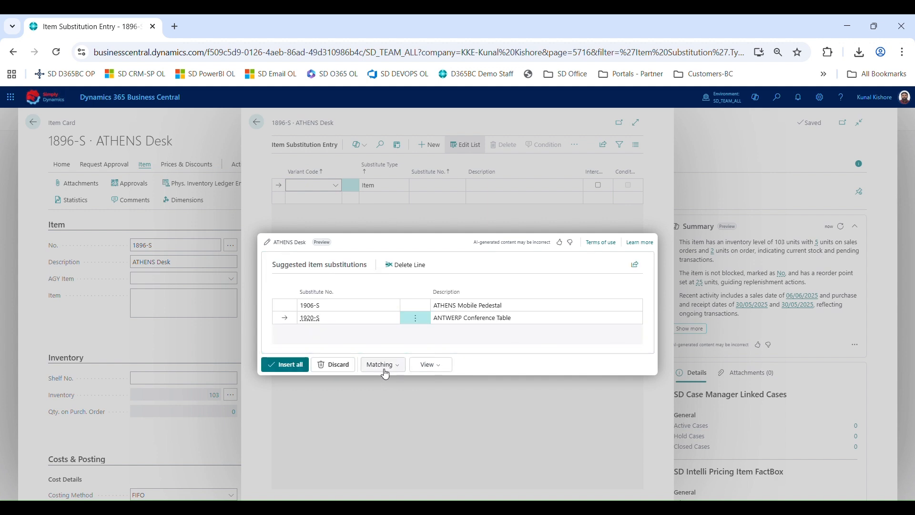
Delete the 1906-S ATHENS Mobile Pedestal line from the suggested substitutions and confirm the deletion
{"action": "left_click", "coordinate": [424, 305]}
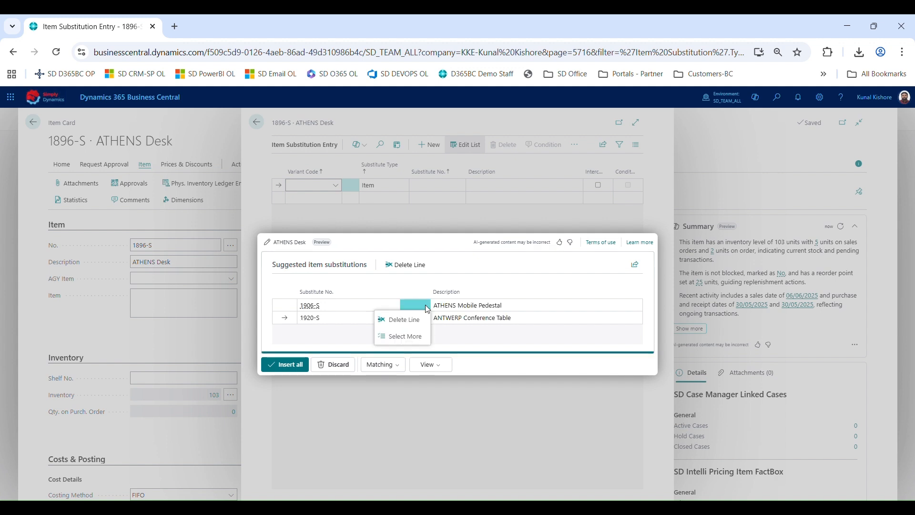
{"action": "left_click", "coordinate": [421, 266]}
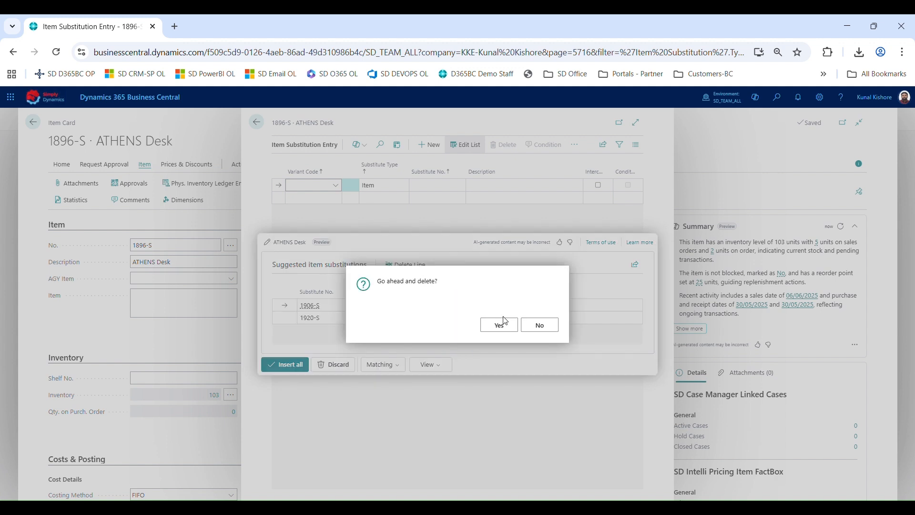
{"action": "left_click", "coordinate": [499, 324]}
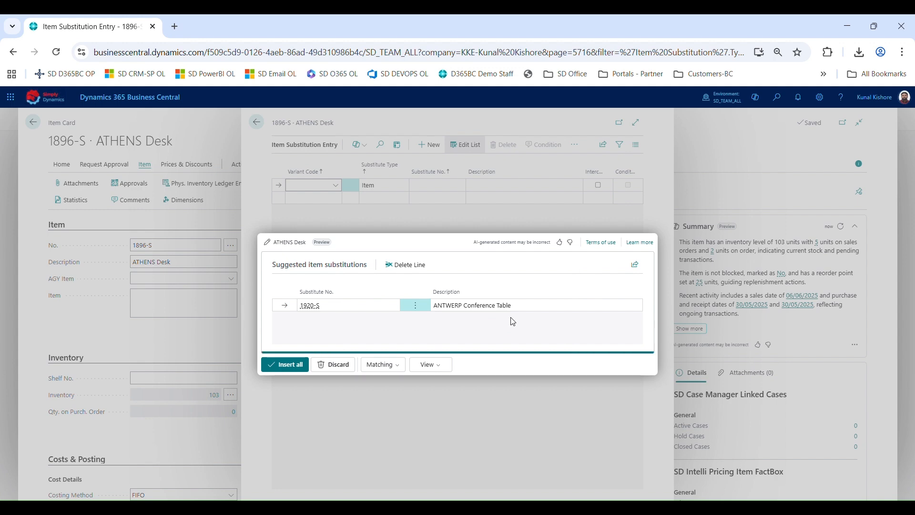
Insert the remaining suggestion, 1920-S ANTWERP Conference Table, into the item's substitution list
{"action": "left_click", "coordinate": [285, 364]}
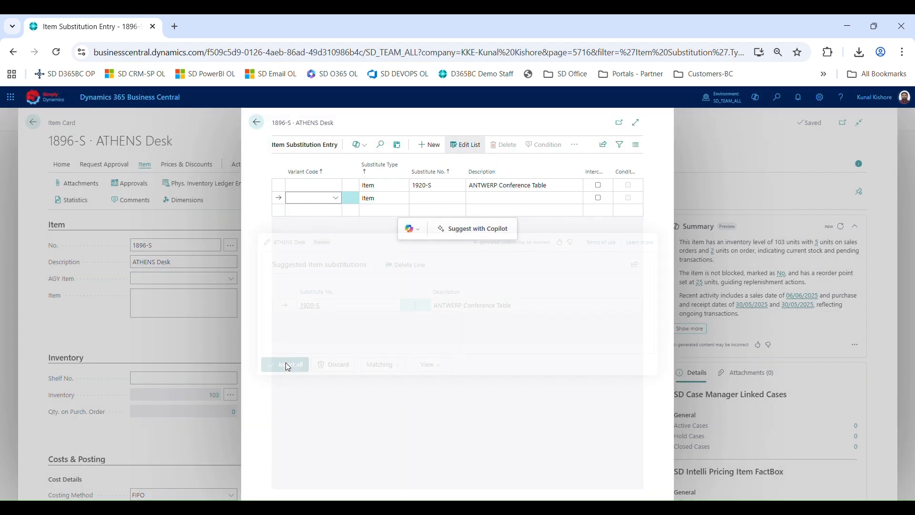
{"action": "left_click", "coordinate": [452, 177]}
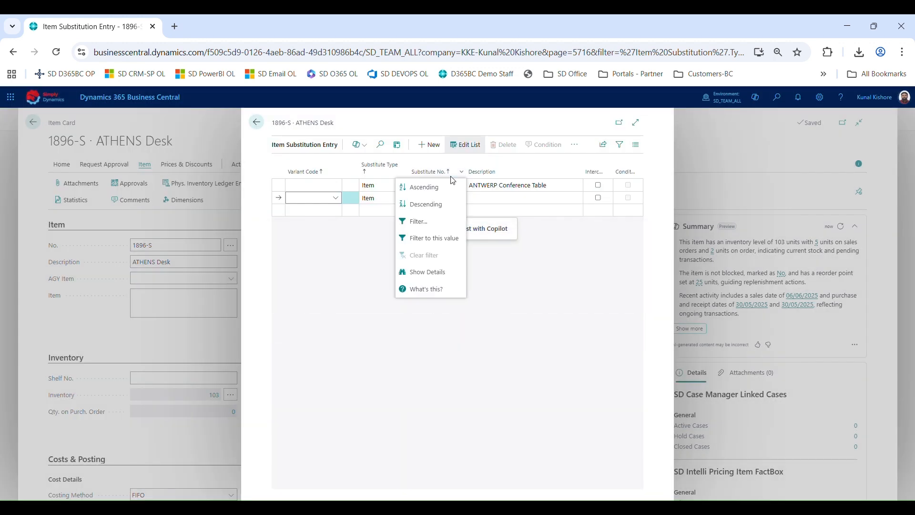
{"action": "left_click", "coordinate": [419, 186]}
{"action": "left_click", "coordinate": [378, 190]}
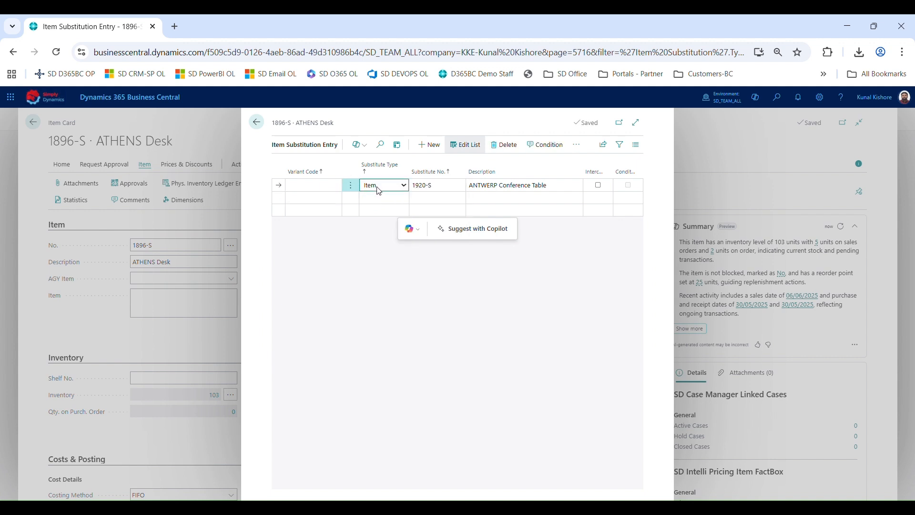
Close the substitutions and item pages and return to the home Role Center
{"action": "left_click", "coordinate": [426, 231]}
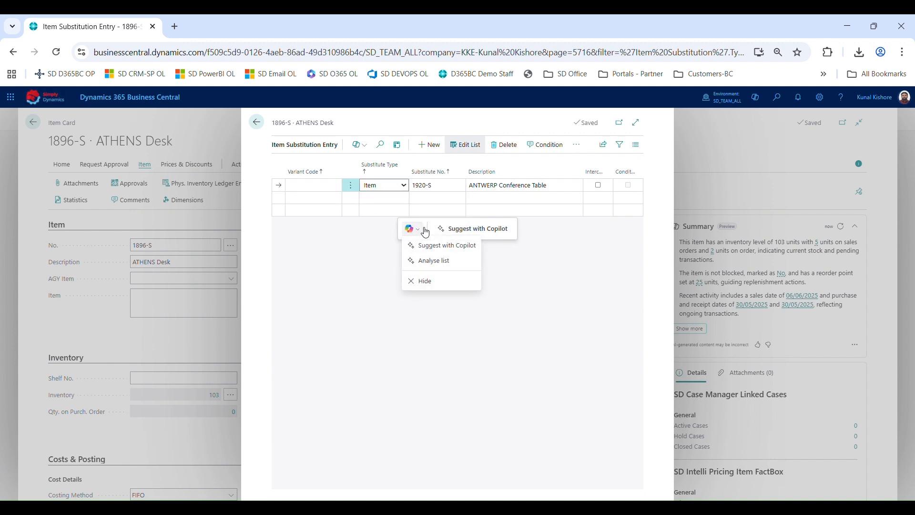
{"action": "left_click", "coordinate": [318, 259]}
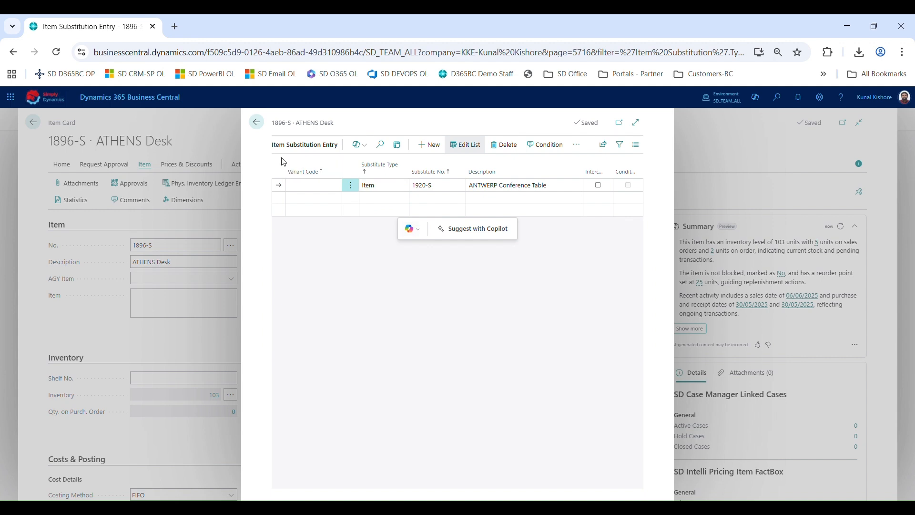
{"action": "left_click", "coordinate": [258, 124]}
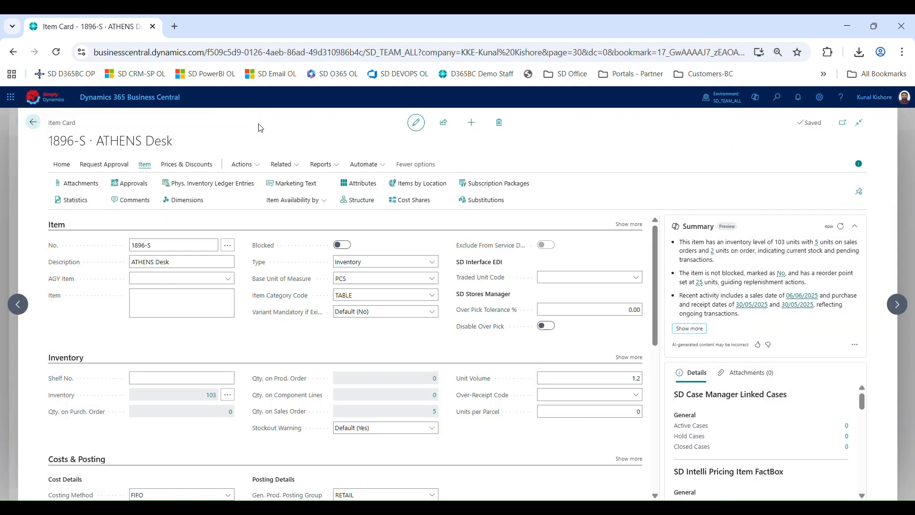
{"action": "left_click", "coordinate": [776, 98]}
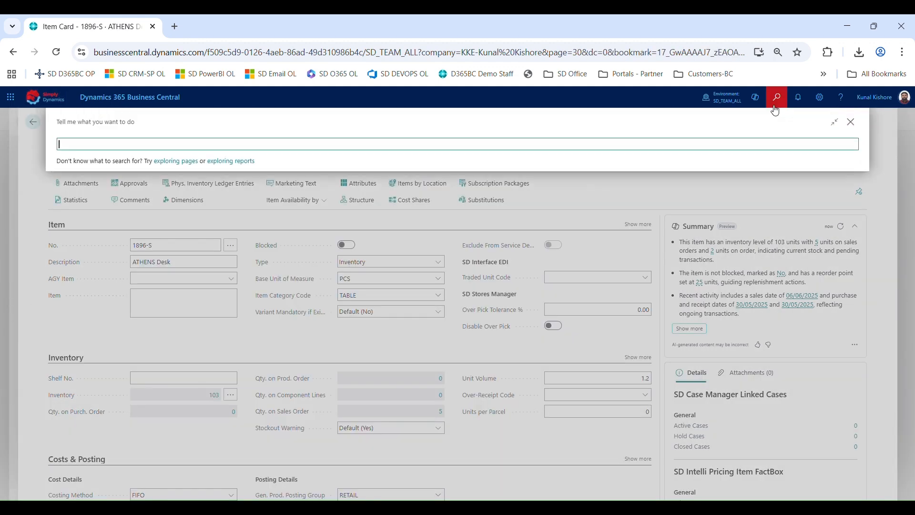
{"action": "key", "text": "Escape"}
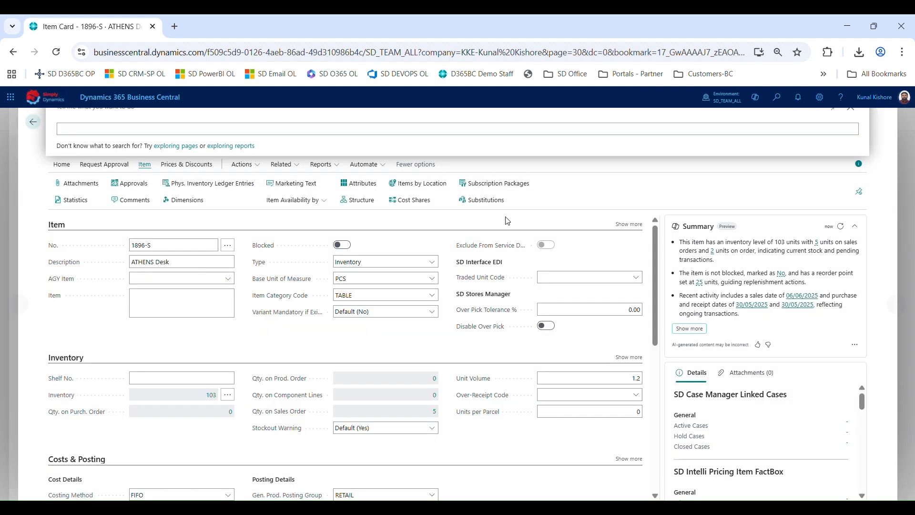
{"action": "key", "text": "Escape"}
{"action": "key", "text": "Escape"}
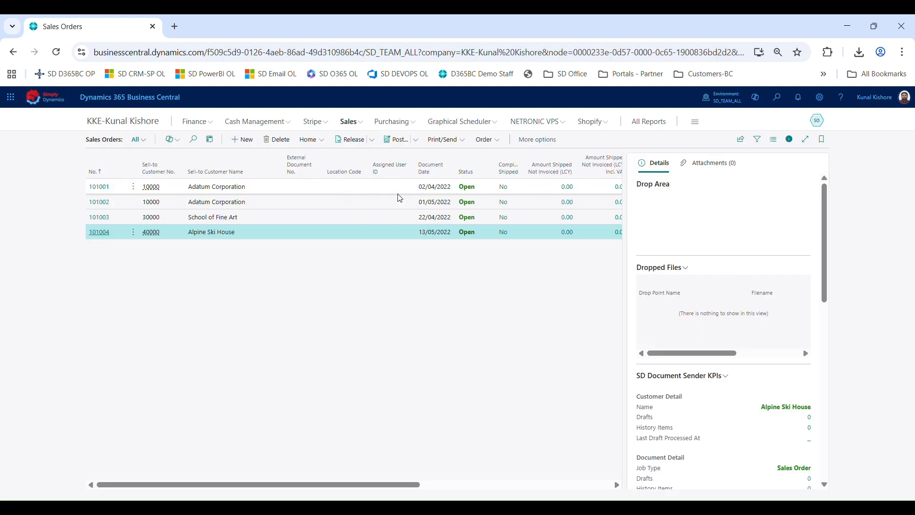
{"action": "left_click", "coordinate": [136, 124]}
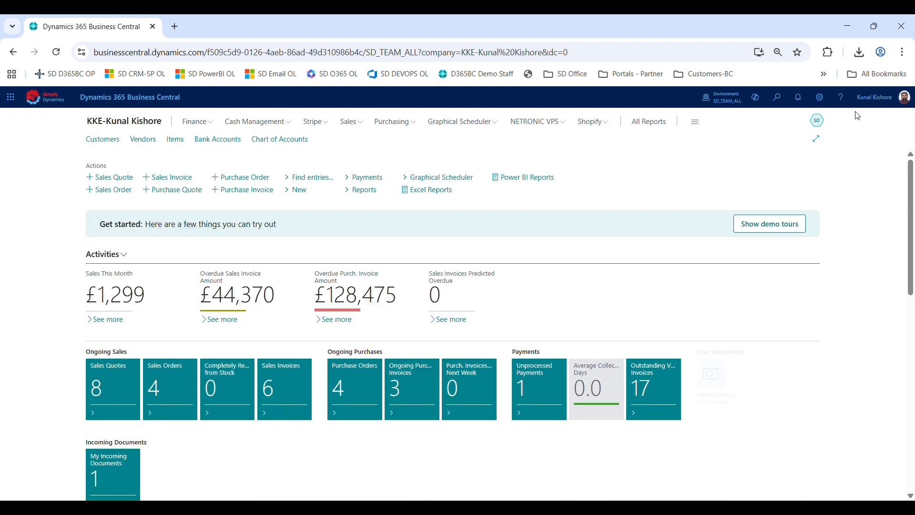
Open My Settings and browse the list of available roles, then close both dialogs
{"action": "left_click", "coordinate": [825, 105]}
{"action": "left_click", "coordinate": [796, 183]}
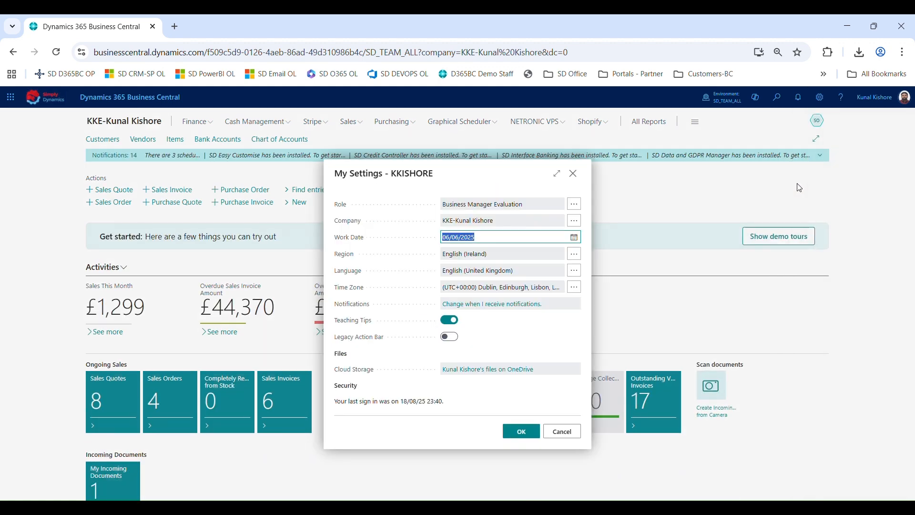
{"action": "left_click", "coordinate": [574, 205]}
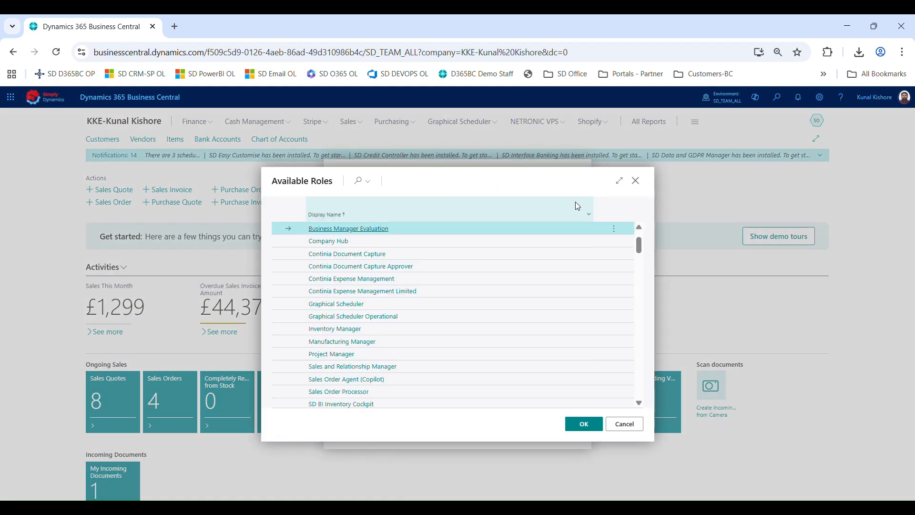
{"action": "scroll", "coordinate": [338, 282], "scroll_direction": "down", "scroll_amount": 3}
{"action": "scroll", "coordinate": [337, 282], "scroll_direction": "down", "scroll_amount": 1}
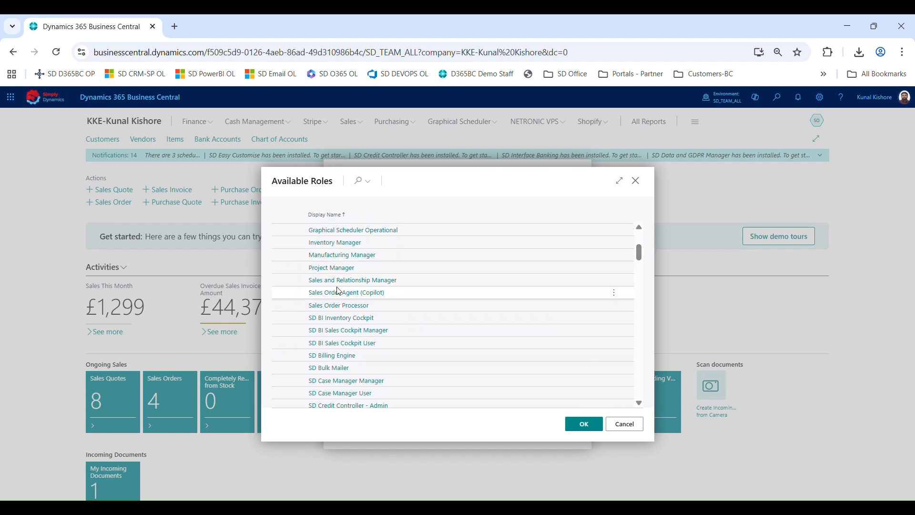
{"action": "left_click", "coordinate": [637, 182]}
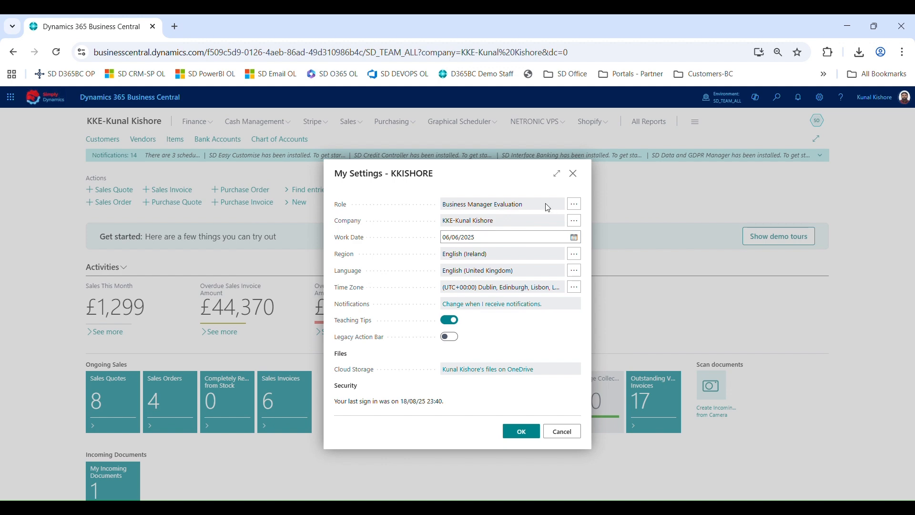
{"action": "left_click", "coordinate": [574, 174]}
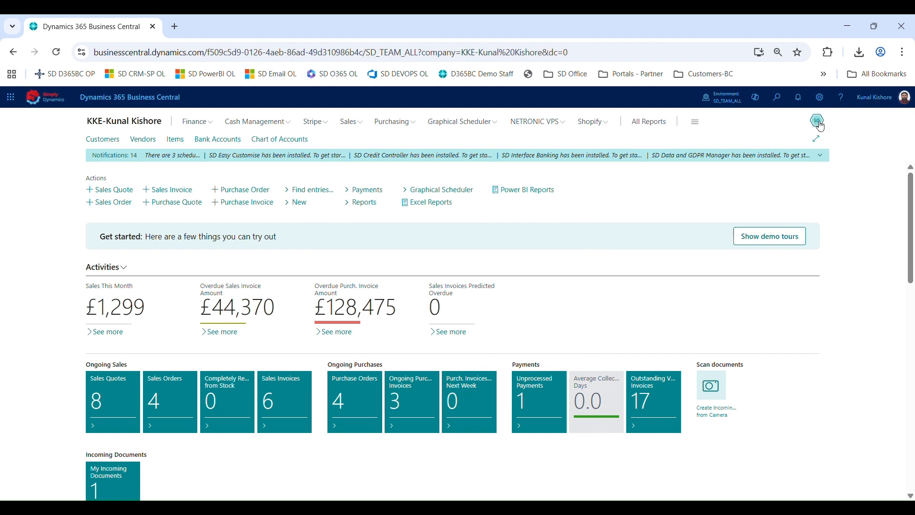
Open the Sales Order Agent summary and review its configuration dialog, then cancel it
{"action": "mouse_move", "coordinate": [814, 123]}
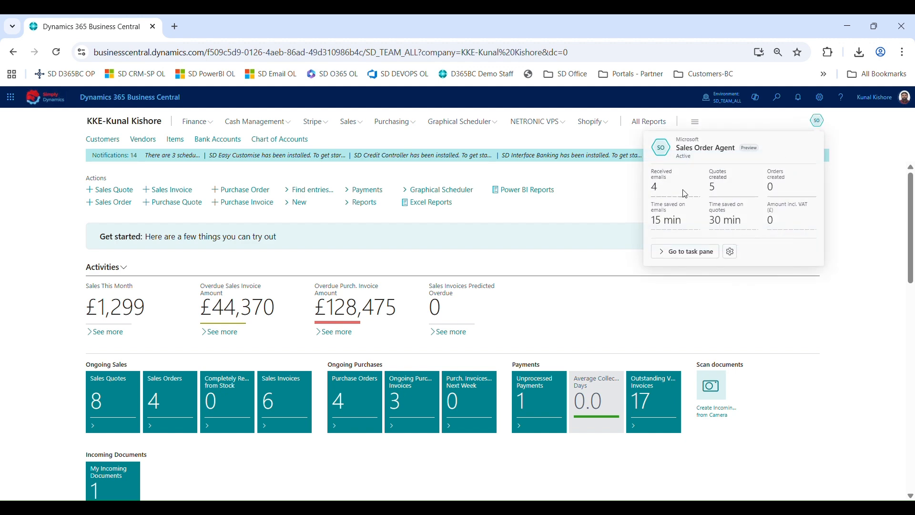
{"action": "left_click", "coordinate": [730, 252]}
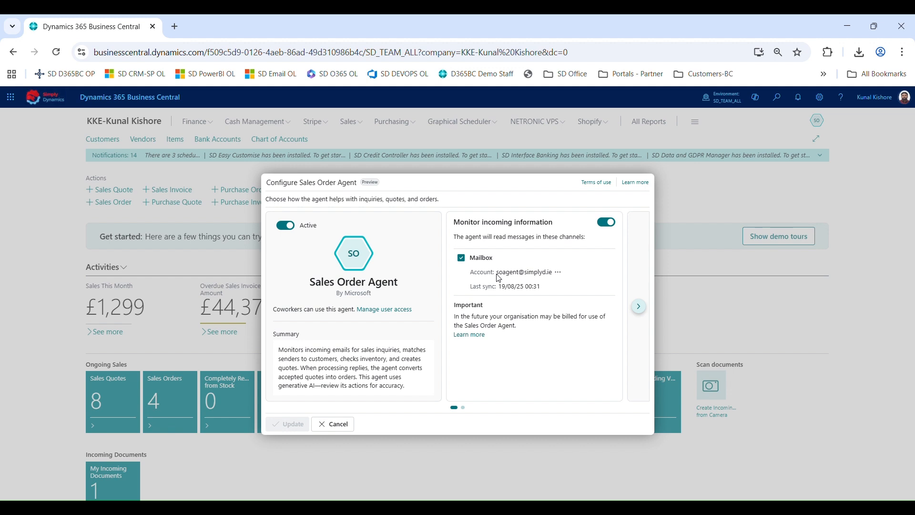
{"action": "mouse_move", "coordinate": [498, 275]}
{"action": "left_click", "coordinate": [333, 424]}
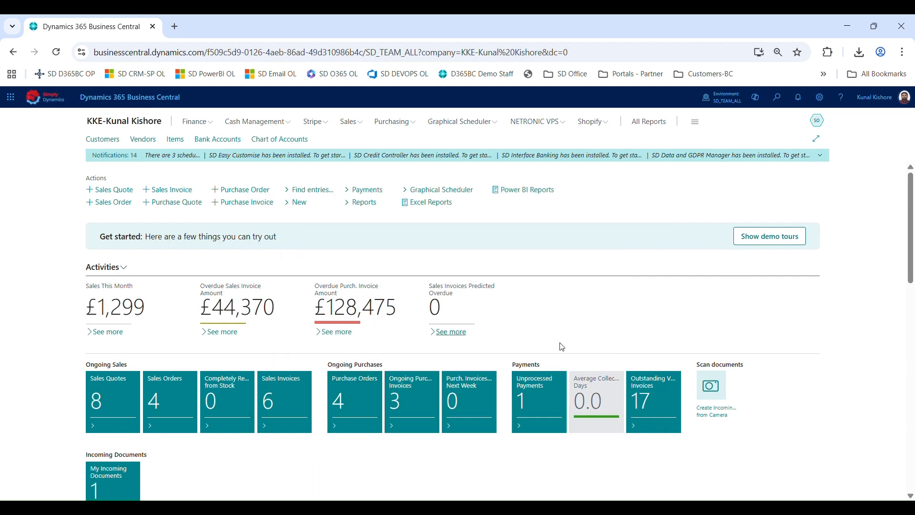
Open the Sales Order Agent task pane and review the agent's configuration settings, then cancel
{"action": "left_click", "coordinate": [820, 126]}
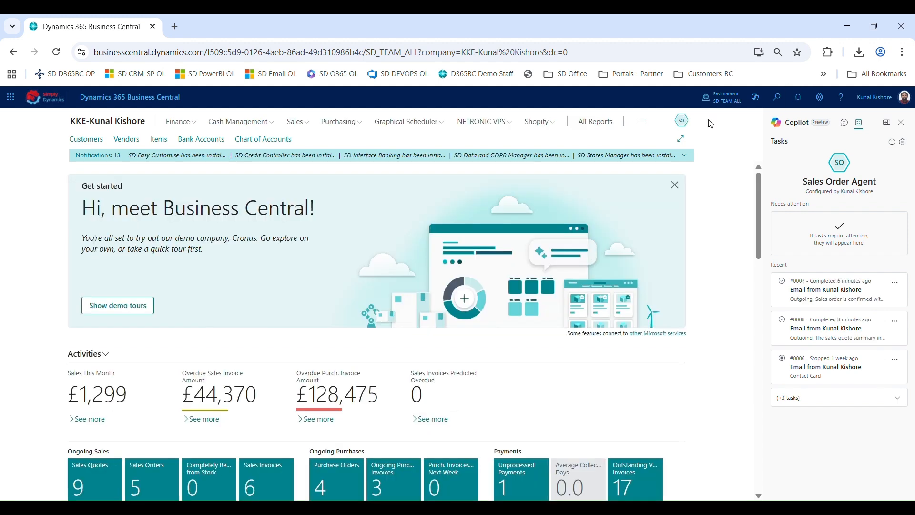
{"action": "left_click", "coordinate": [903, 142]}
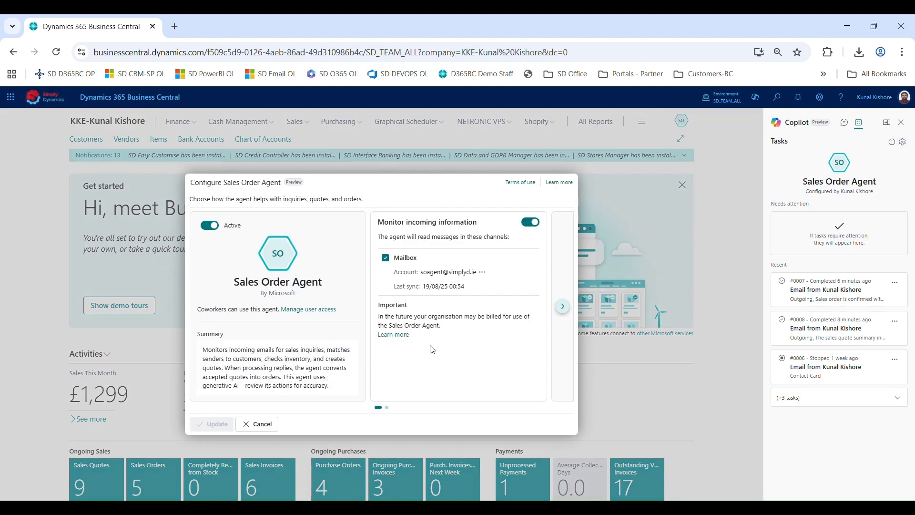
{"action": "left_click", "coordinate": [270, 428]}
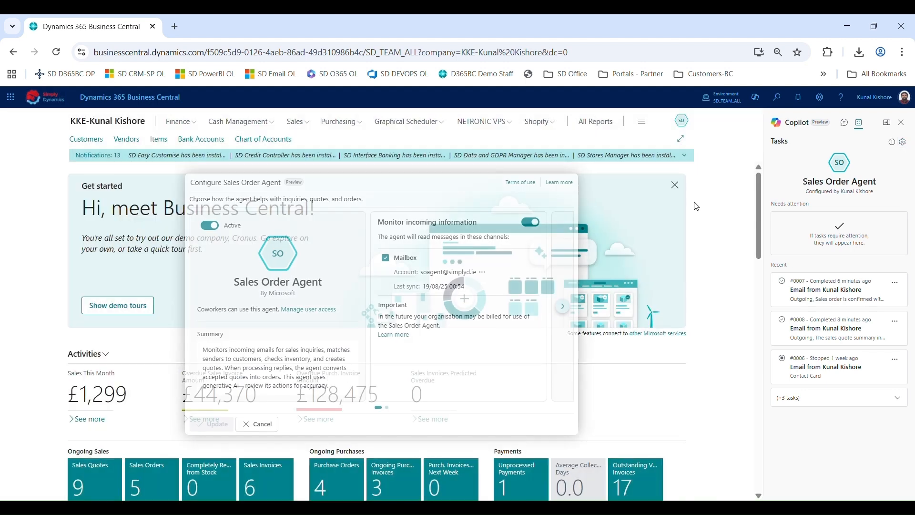
Refresh the page and reopen the Sales Order Agent task pane to check for new tasks
{"action": "left_click", "coordinate": [681, 120]}
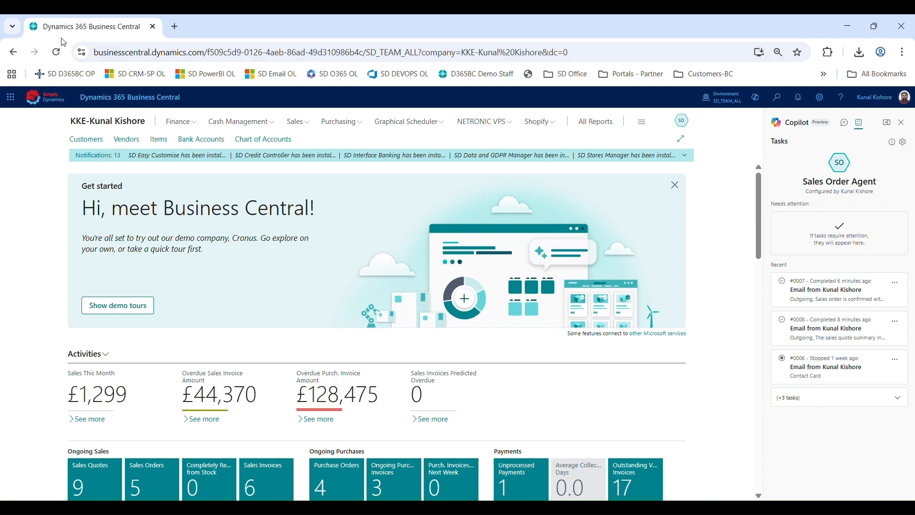
{"action": "left_click", "coordinate": [56, 52]}
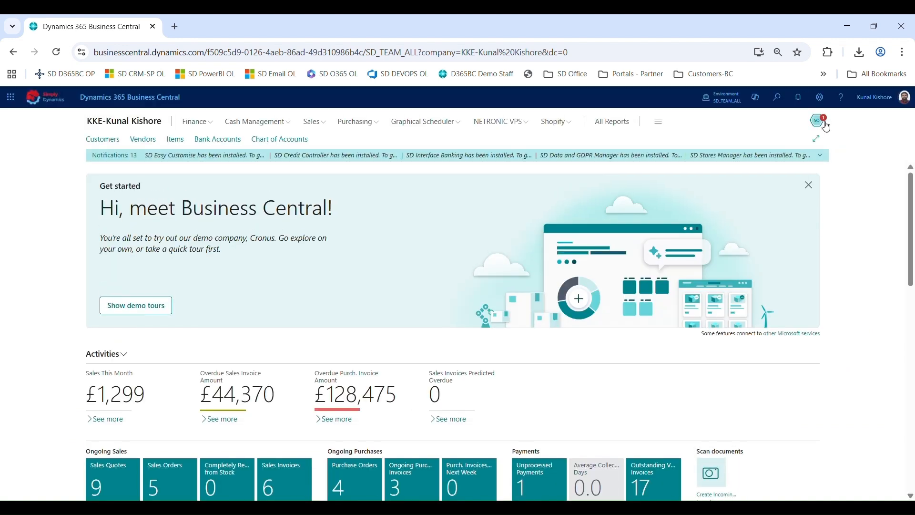
{"action": "left_click", "coordinate": [825, 125]}
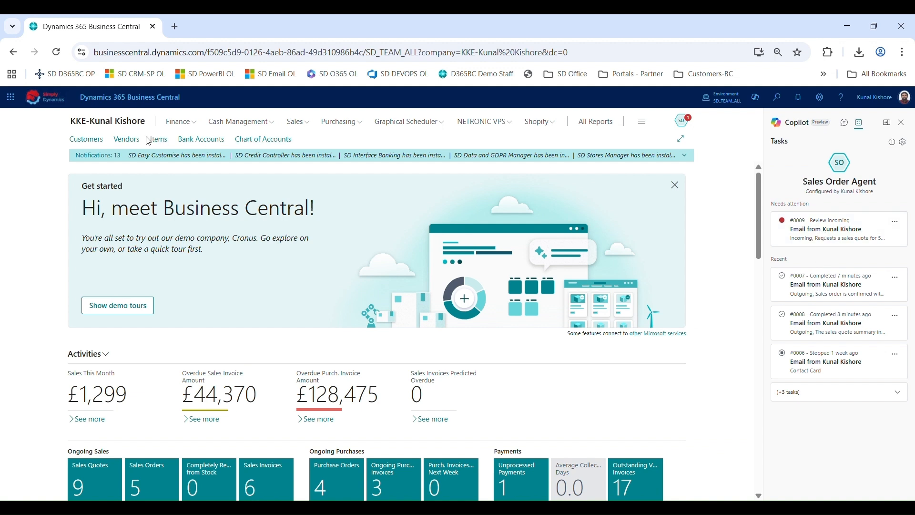
Open the last customer's card from the Customers list and look up its linked contact
{"action": "left_click", "coordinate": [98, 147]}
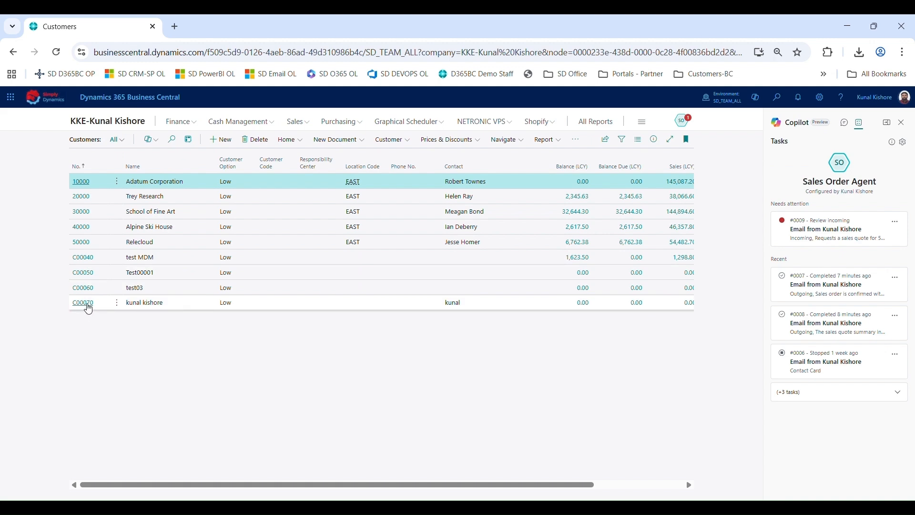
{"action": "left_click", "coordinate": [88, 309]}
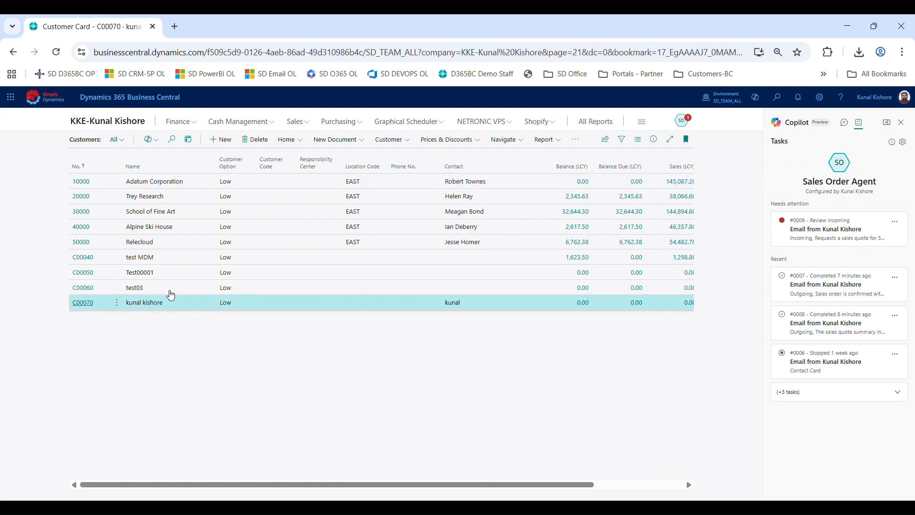
{"action": "scroll", "coordinate": [309, 387], "scroll_direction": "down", "scroll_amount": 2}
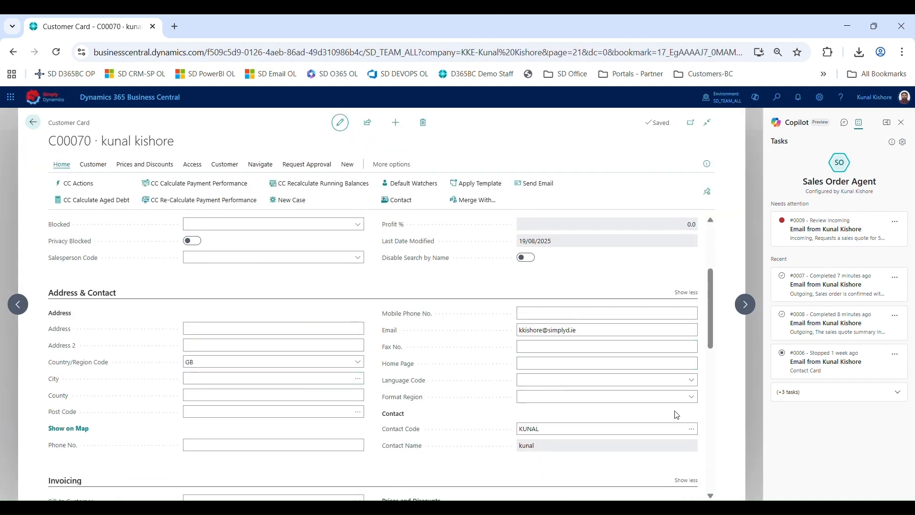
{"action": "left_click", "coordinate": [691, 431]}
{"action": "left_click", "coordinate": [692, 430]}
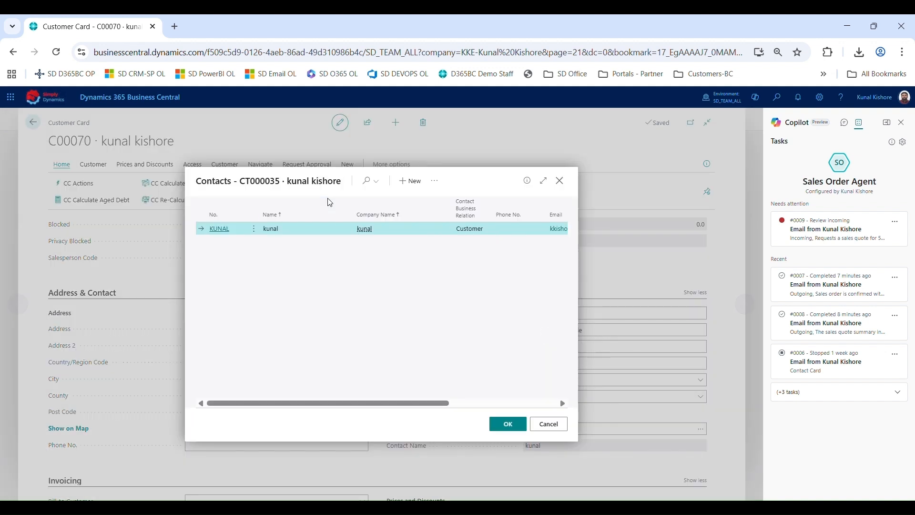
Open the linked contact's card to view its communication details, then close back to the home page
{"action": "left_click", "coordinate": [436, 180]}
{"action": "left_click", "coordinate": [253, 228]}
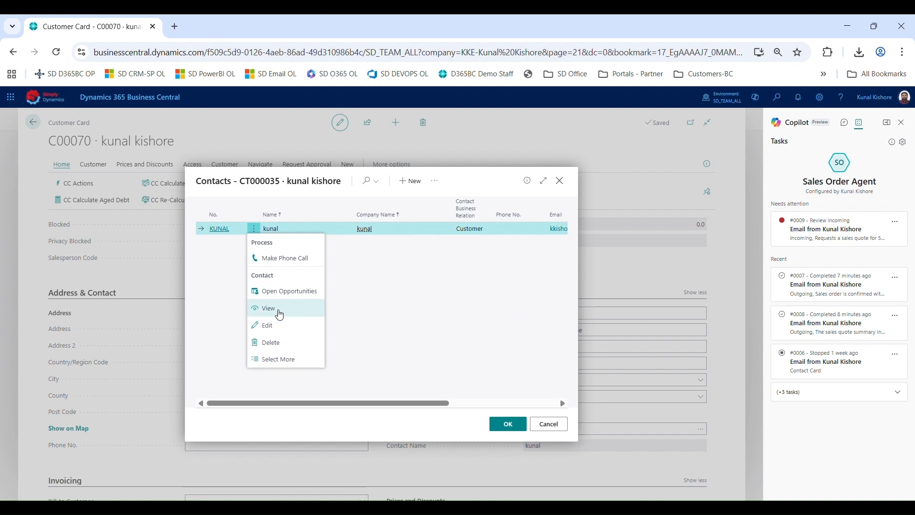
{"action": "left_click", "coordinate": [267, 308]}
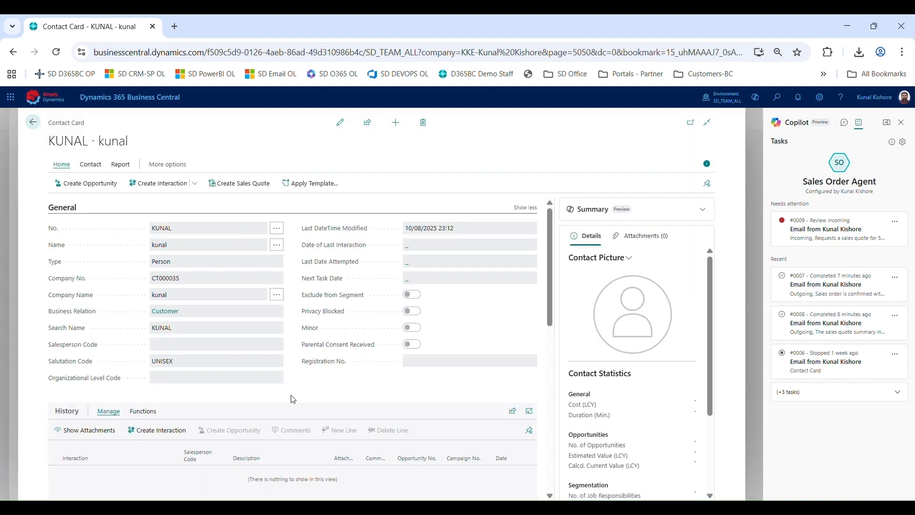
{"action": "scroll", "coordinate": [291, 400], "scroll_direction": "down", "scroll_amount": 5}
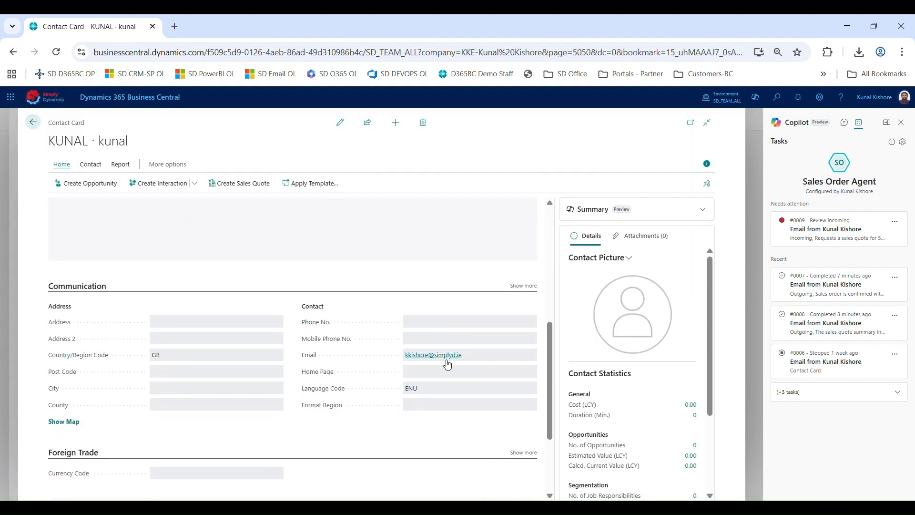
{"action": "key", "text": "Escape"}
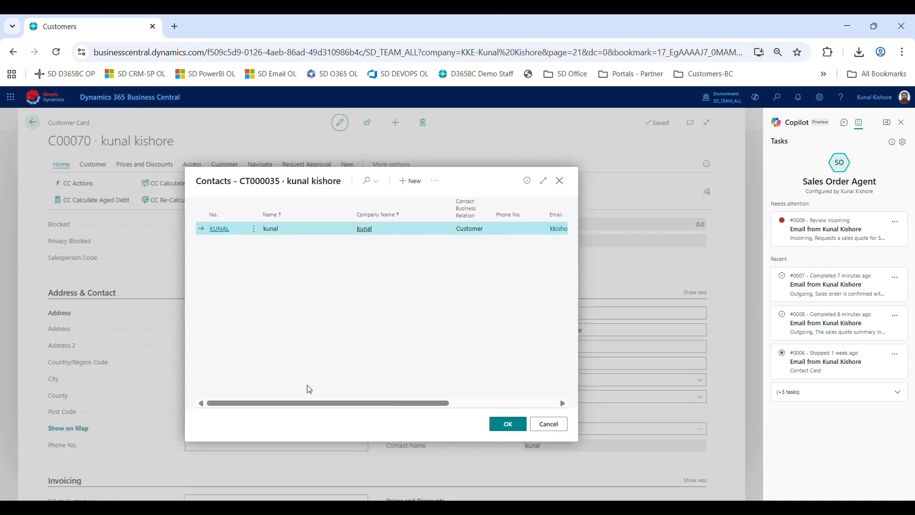
{"action": "key", "text": "Escape"}
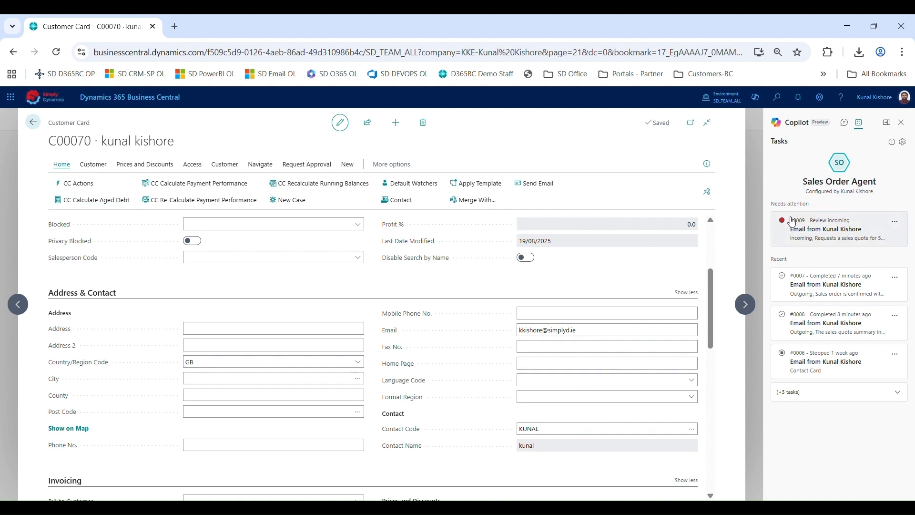
{"action": "key", "text": "Escape"}
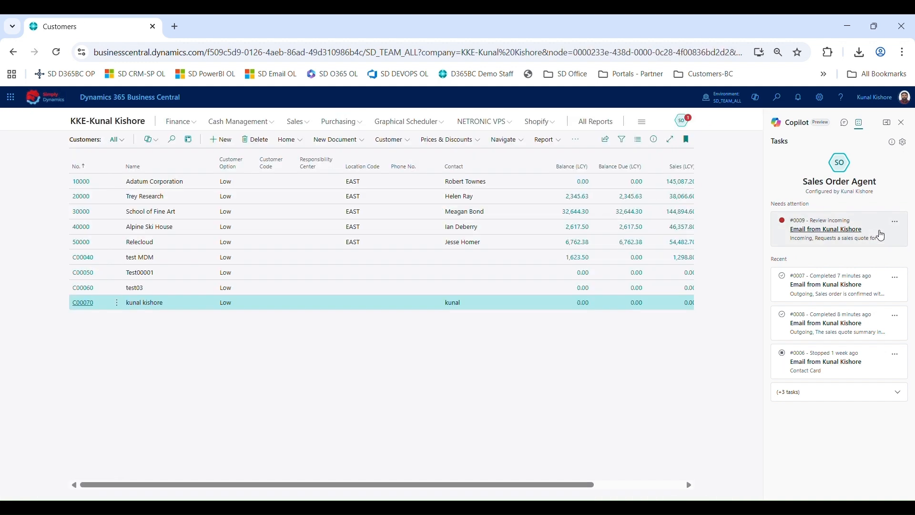
{"action": "key", "text": "Escape"}
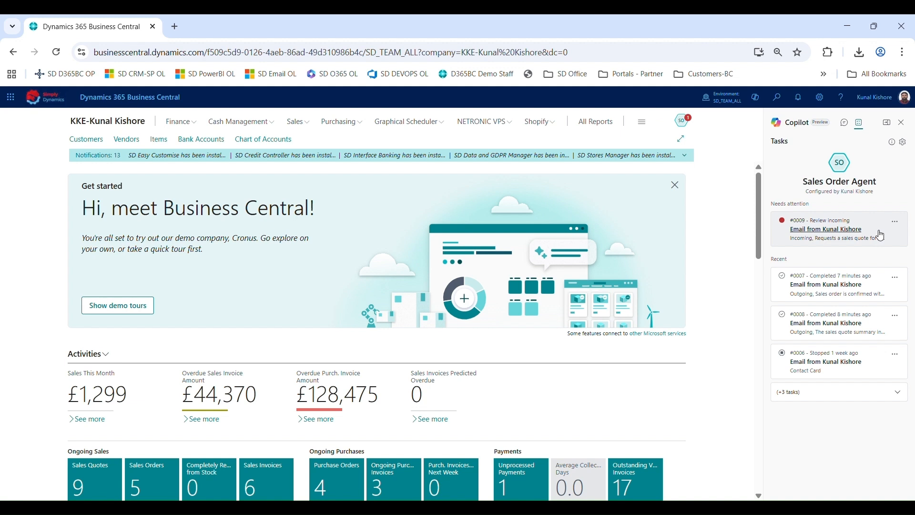
Open agent task #0009, review the incoming sales quote request email and confirm it
{"action": "left_click", "coordinate": [880, 235]}
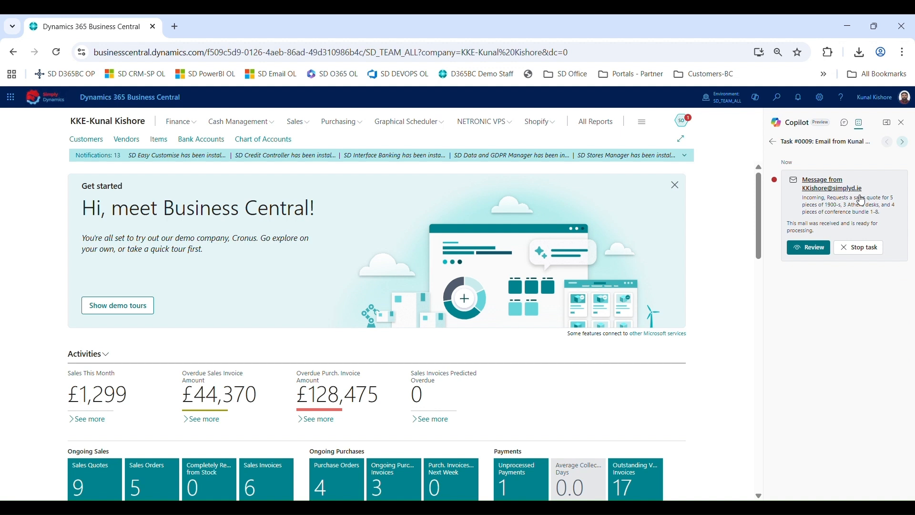
{"action": "left_click", "coordinate": [799, 247]}
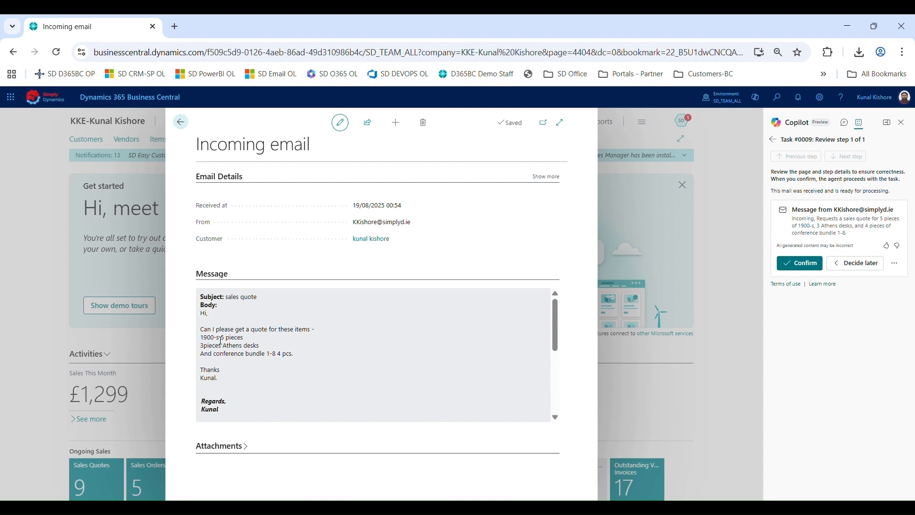
{"action": "left_click", "coordinate": [797, 263]}
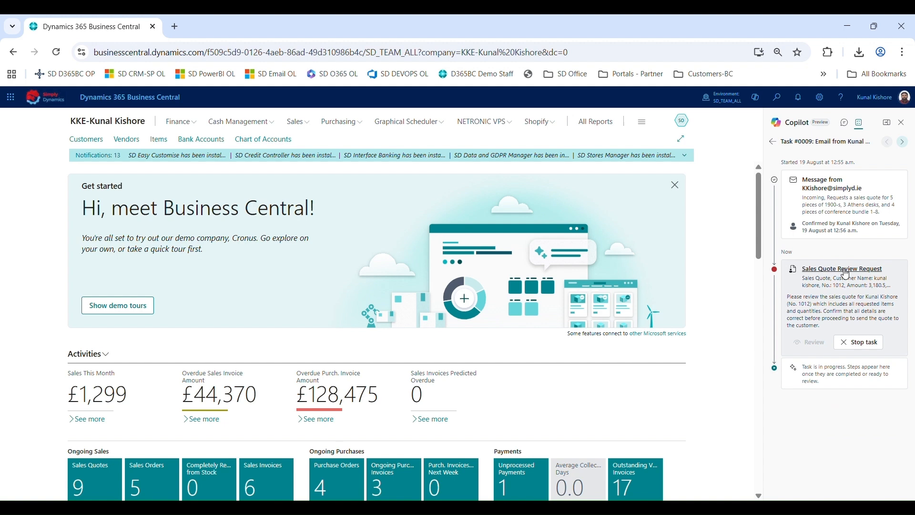
Open the Sales Quote Review Request, check quote 1012's lines, and confirm the agent's changes
{"action": "left_click", "coordinate": [843, 270]}
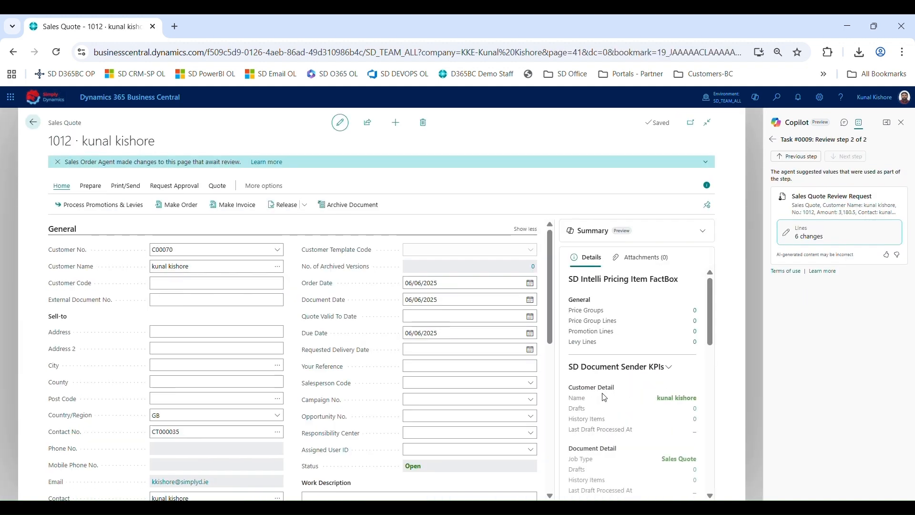
{"action": "scroll", "coordinate": [294, 428], "scroll_direction": "down", "scroll_amount": 5}
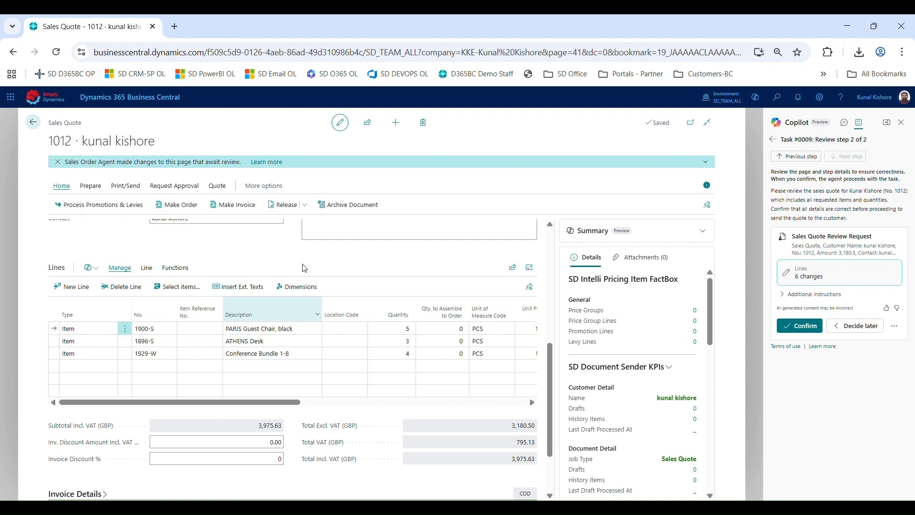
{"action": "scroll", "coordinate": [304, 260], "scroll_direction": "up", "scroll_amount": 2}
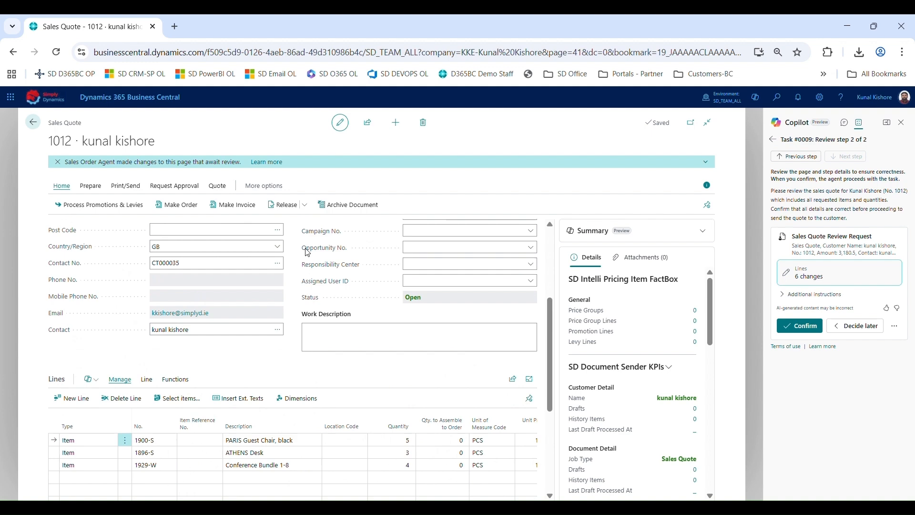
{"action": "left_click", "coordinate": [800, 328]}
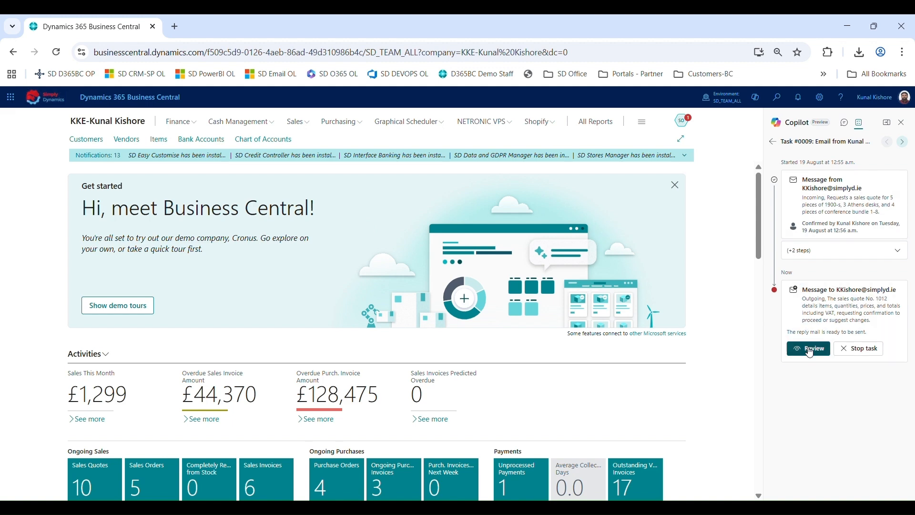
Open the outgoing reply email for review and read through its quote summary message
{"action": "left_click", "coordinate": [810, 351]}
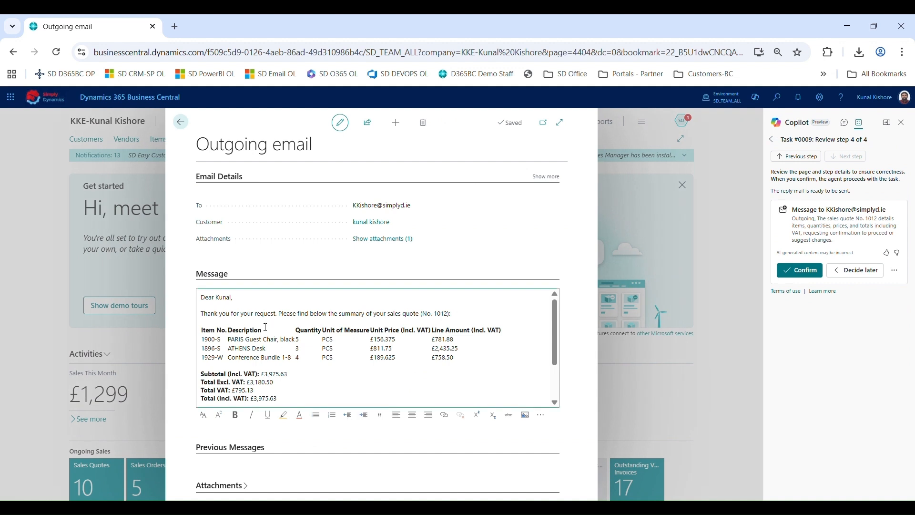
{"action": "scroll", "coordinate": [304, 351], "scroll_direction": "down", "scroll_amount": 2}
{"action": "scroll", "coordinate": [304, 352], "scroll_direction": "up", "scroll_amount": 2}
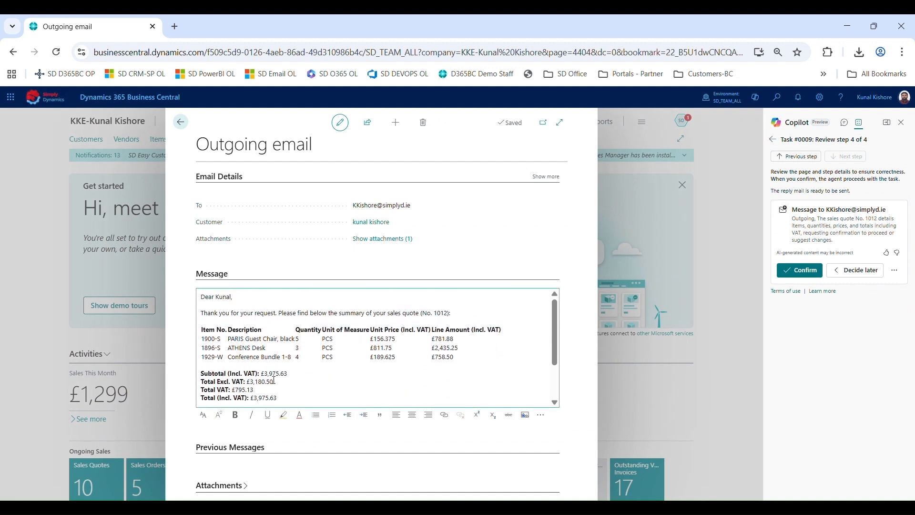
{"action": "scroll", "coordinate": [273, 381], "scroll_direction": "down", "scroll_amount": 1}
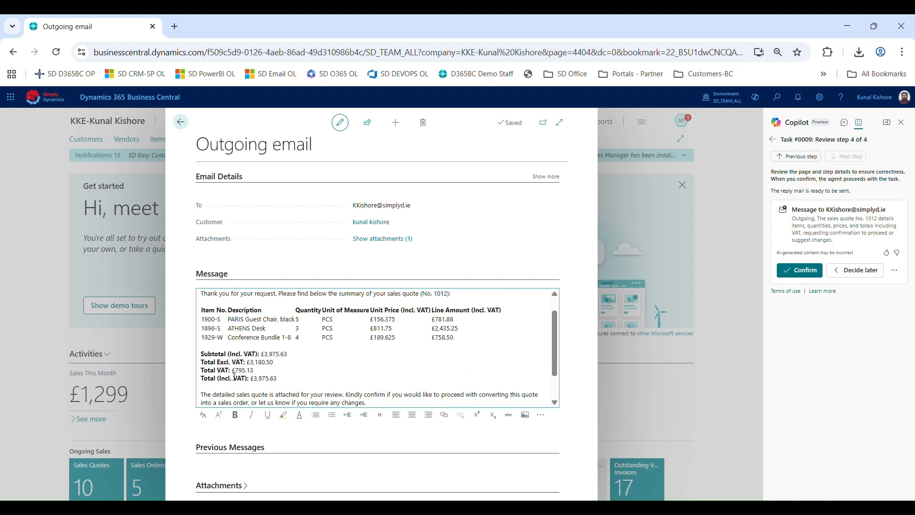
{"action": "scroll", "coordinate": [257, 377], "scroll_direction": "down", "scroll_amount": 3}
{"action": "scroll", "coordinate": [271, 375], "scroll_direction": "up", "scroll_amount": 4}
{"action": "scroll", "coordinate": [286, 374], "scroll_direction": "down", "scroll_amount": 1}
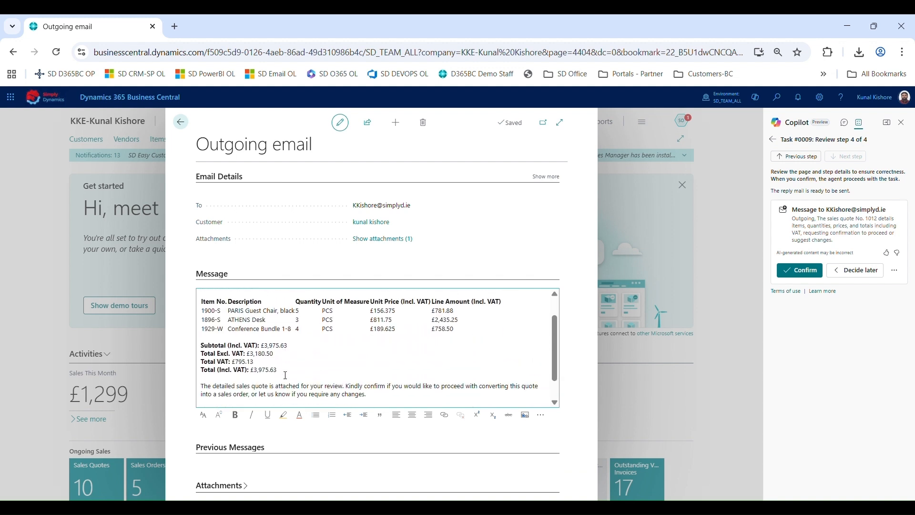
{"action": "scroll", "coordinate": [285, 375], "scroll_direction": "down", "scroll_amount": 2}
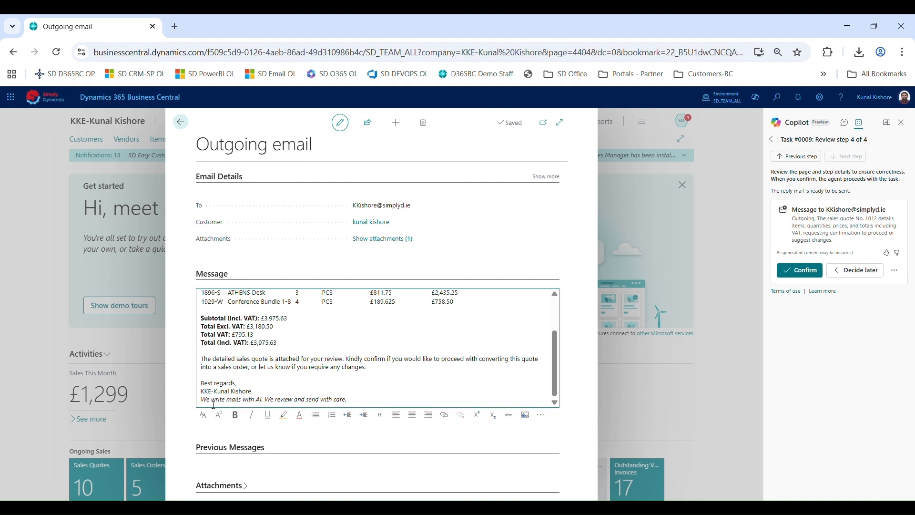
Preview the attached Sales - Quote.pdf, close it, and confirm sending the outgoing reply email
{"action": "left_click", "coordinate": [402, 239]}
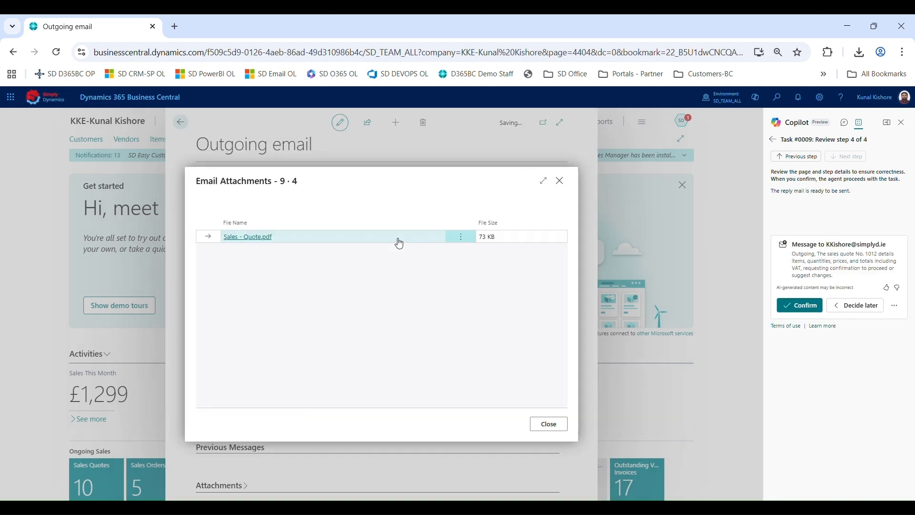
{"action": "left_click", "coordinate": [269, 237]}
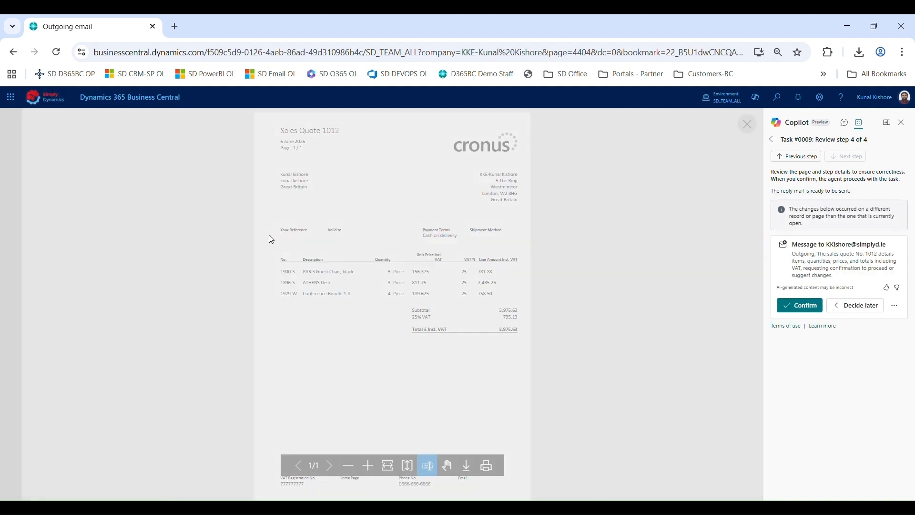
{"action": "left_click", "coordinate": [388, 465]}
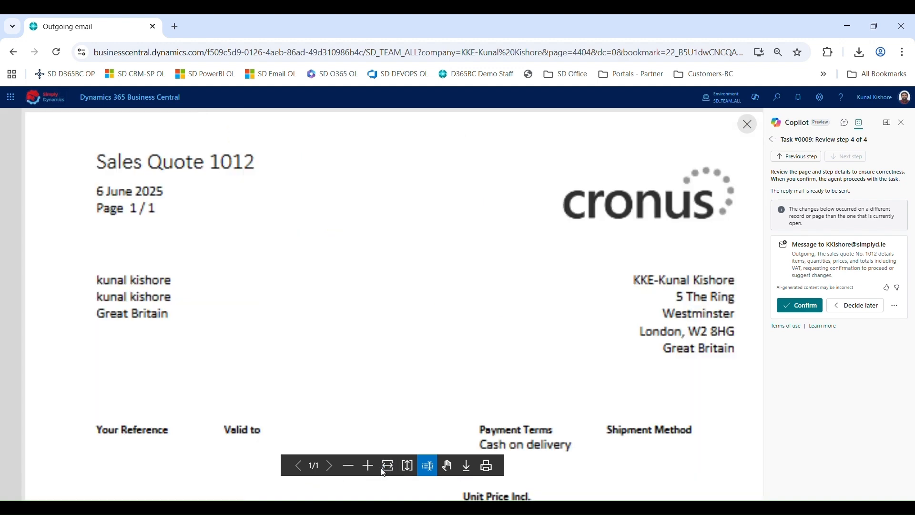
{"action": "left_click", "coordinate": [746, 125]}
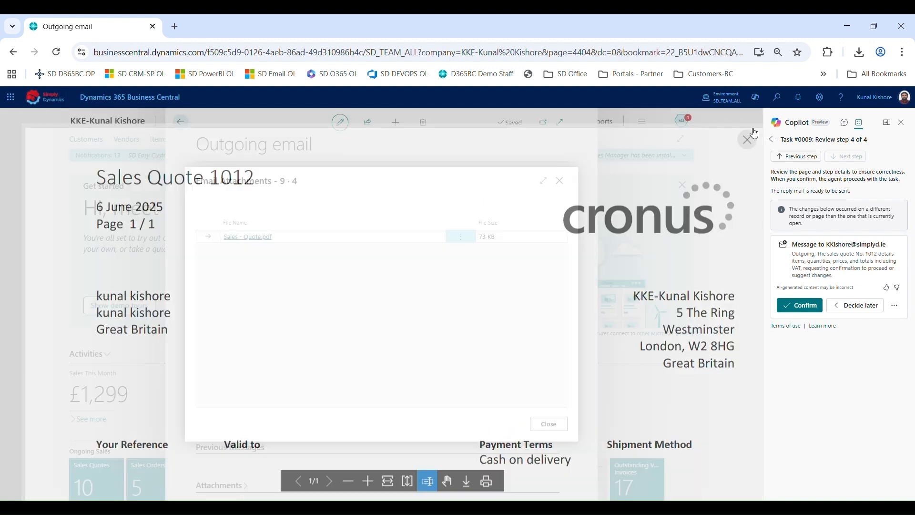
{"action": "left_click", "coordinate": [559, 180]}
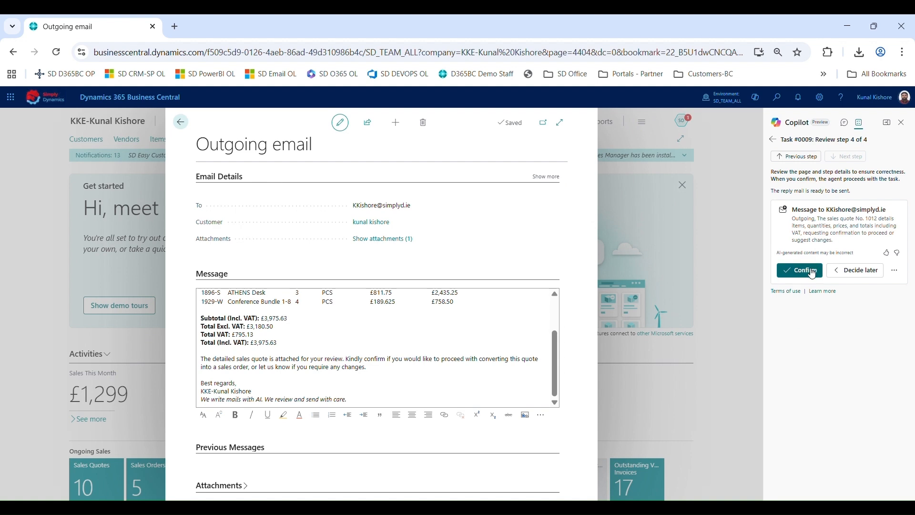
{"action": "left_click", "coordinate": [812, 273]}
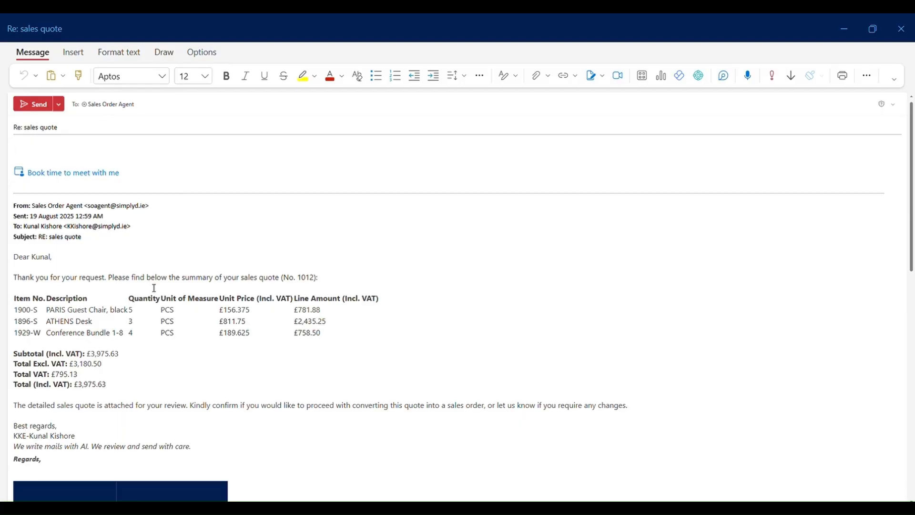
In Outlook, reply to the agent's quote email with "Yes, Convert into sales order. Thanks," and send it
{"action": "left_click", "coordinate": [99, 155]}
{"action": "left_click", "coordinate": [211, 156]}
{"action": "type", "text": "Yes,"}
{"action": "key", "text": "Return"}
{"action": "type", "text": "Conver"}
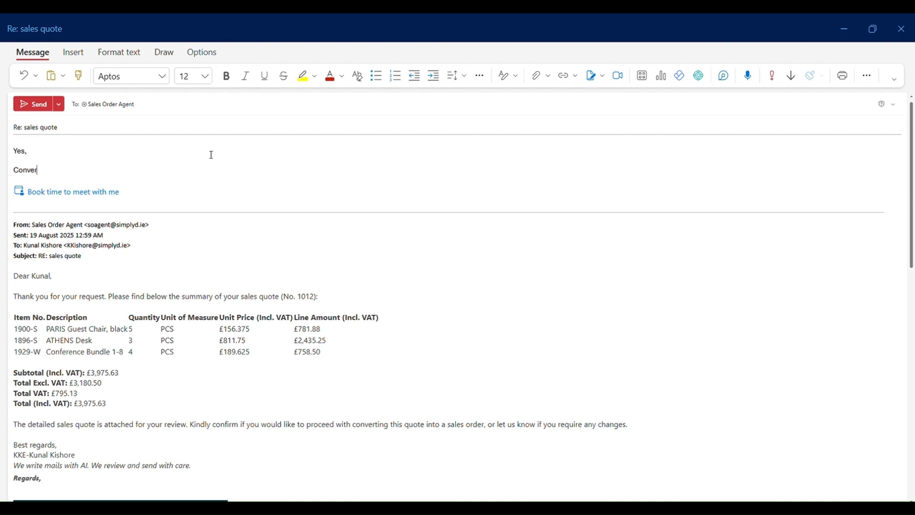
{"action": "type", "text": "t into sales order."}
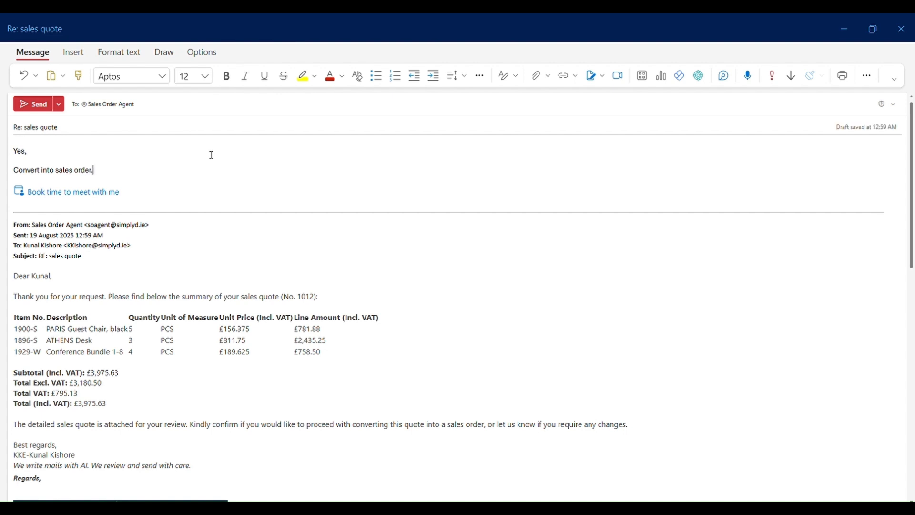
{"action": "key", "text": "Return"}
{"action": "type", "text": "Thanks,"}
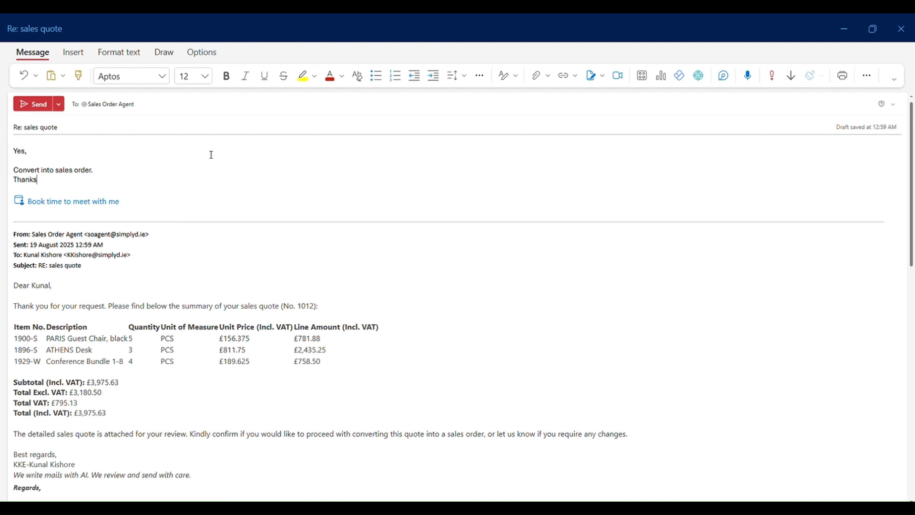
{"action": "key", "text": "Return"}
{"action": "key", "text": "Delete"}
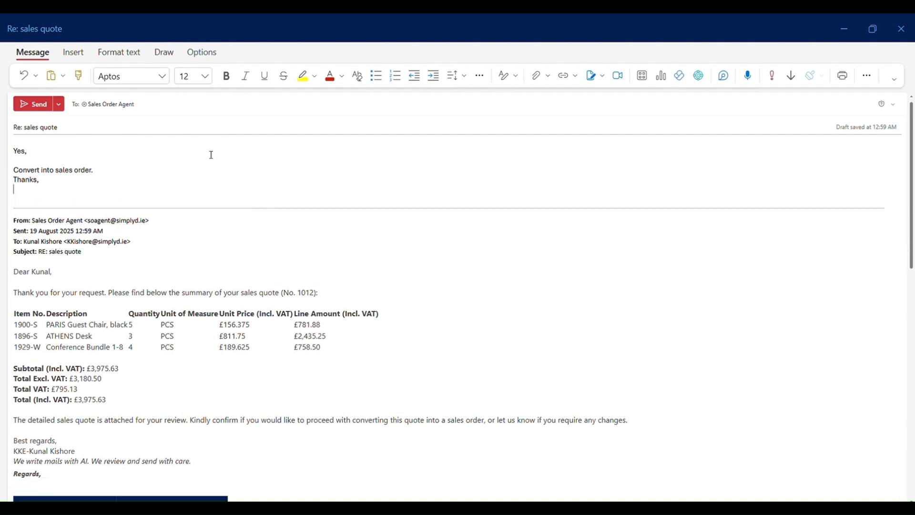
{"action": "left_click", "coordinate": [39, 102]}
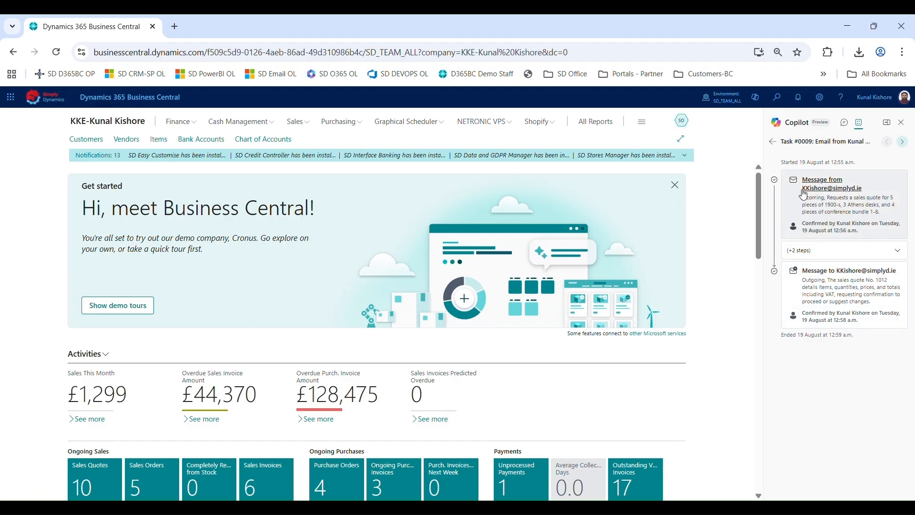
Follow task #0009 in the agent pane, expanding its steps, and reopen it to see the new incoming message
{"action": "left_click", "coordinate": [774, 143]}
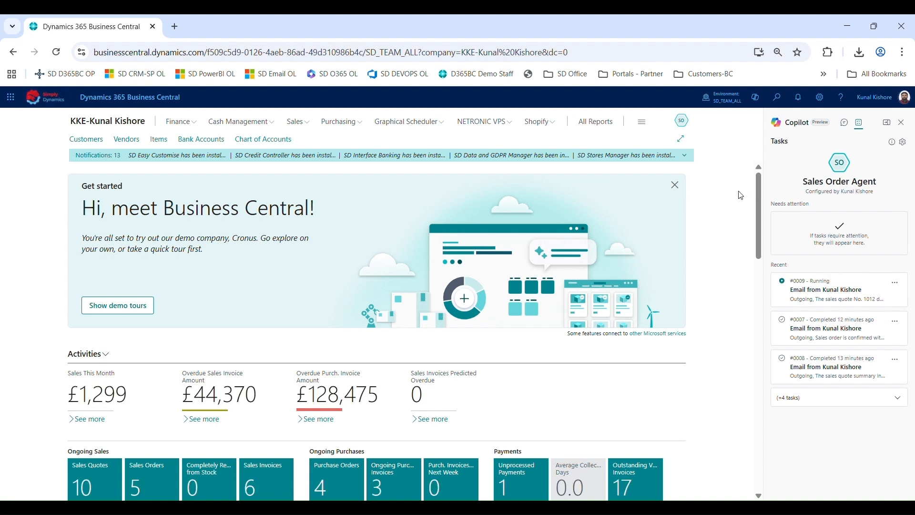
{"action": "left_click", "coordinate": [814, 289]}
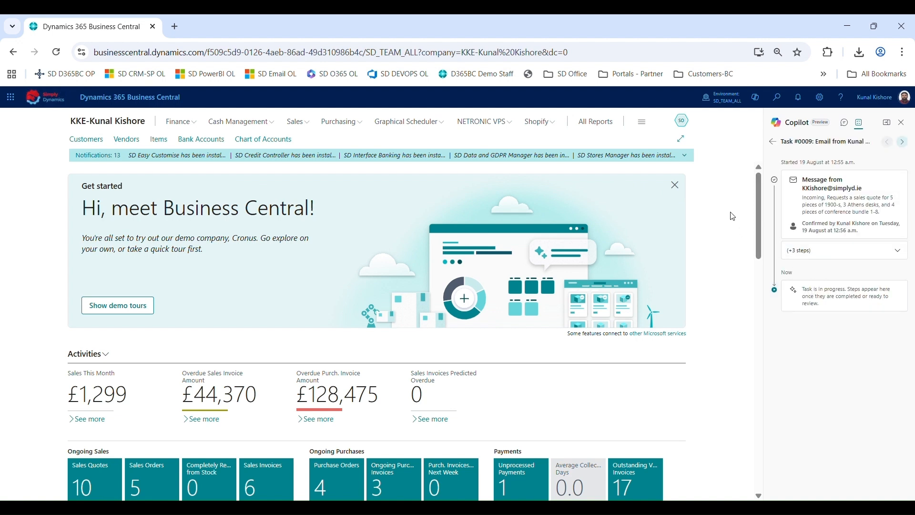
{"action": "left_click", "coordinate": [805, 250]}
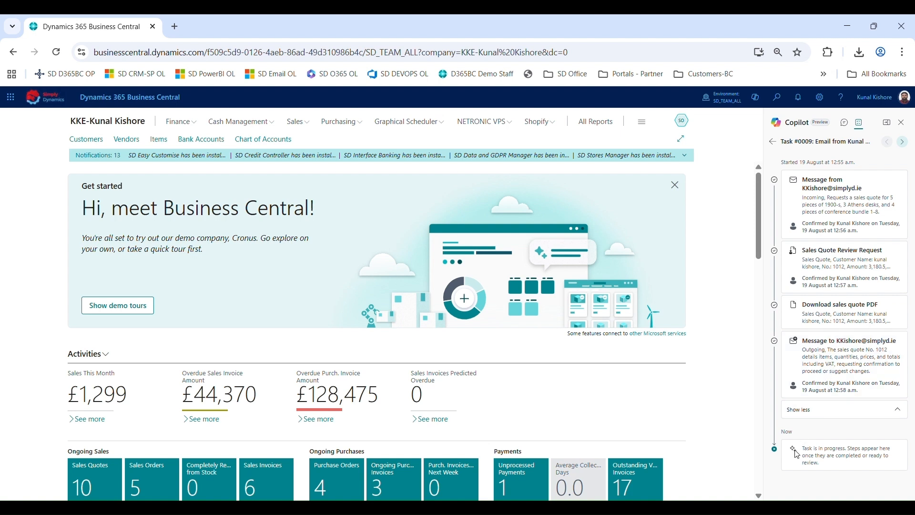
{"action": "left_click", "coordinate": [773, 141]}
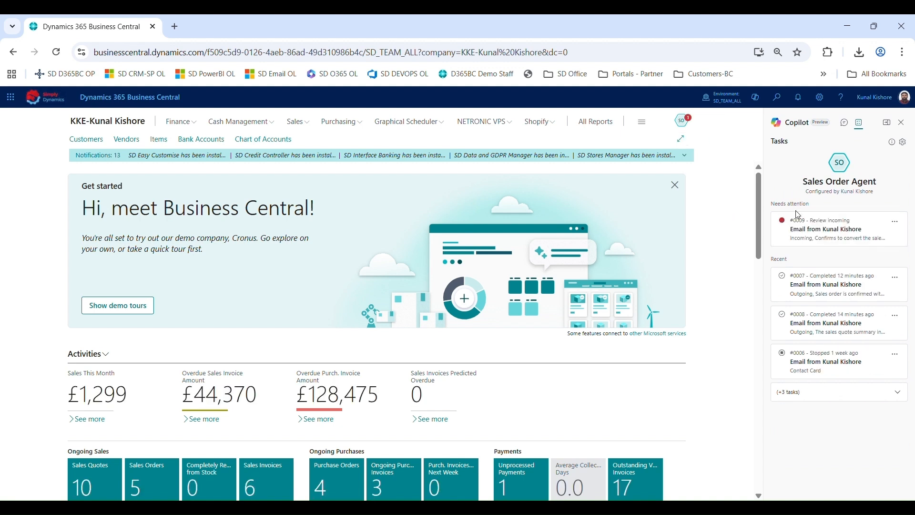
{"action": "left_click", "coordinate": [823, 240]}
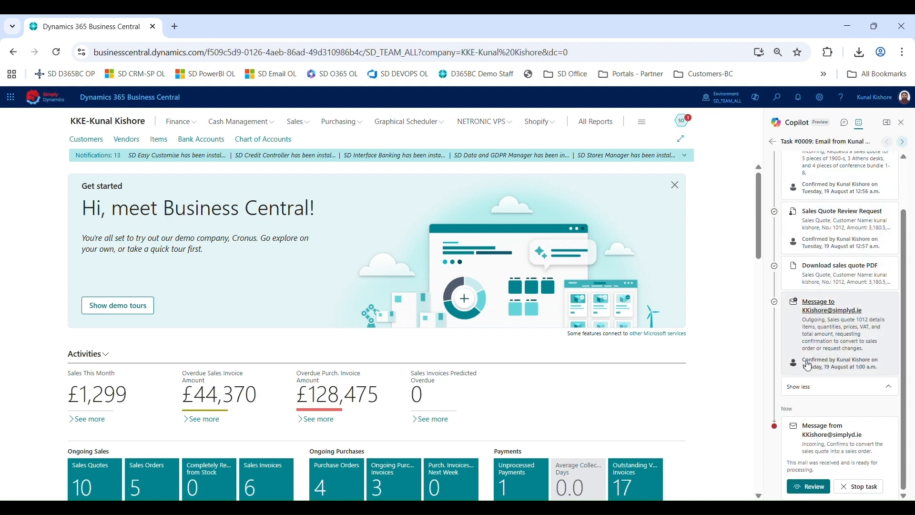
Review the customer's incoming reply requesting conversion to a sales order and confirm it in task #0009
{"action": "scroll", "coordinate": [807, 366], "scroll_direction": "down", "scroll_amount": 1}
{"action": "left_click", "coordinate": [808, 474]}
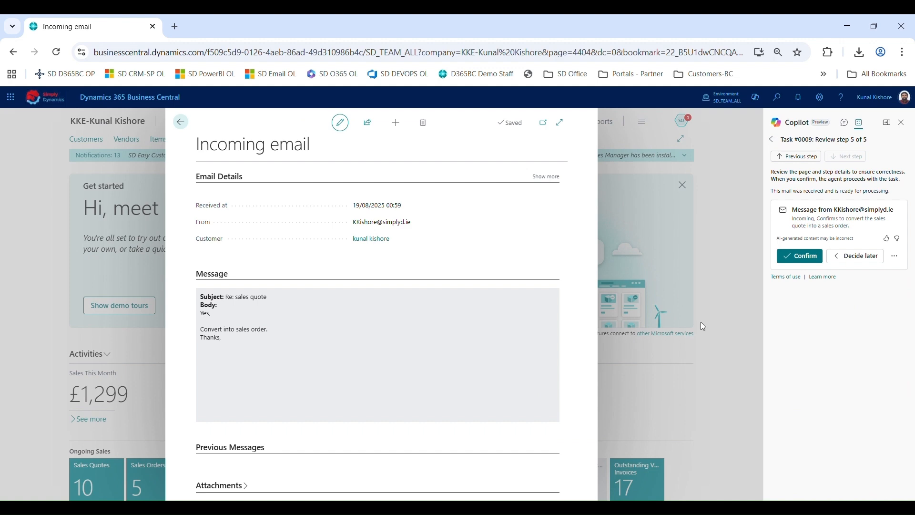
{"action": "left_click", "coordinate": [814, 263]}
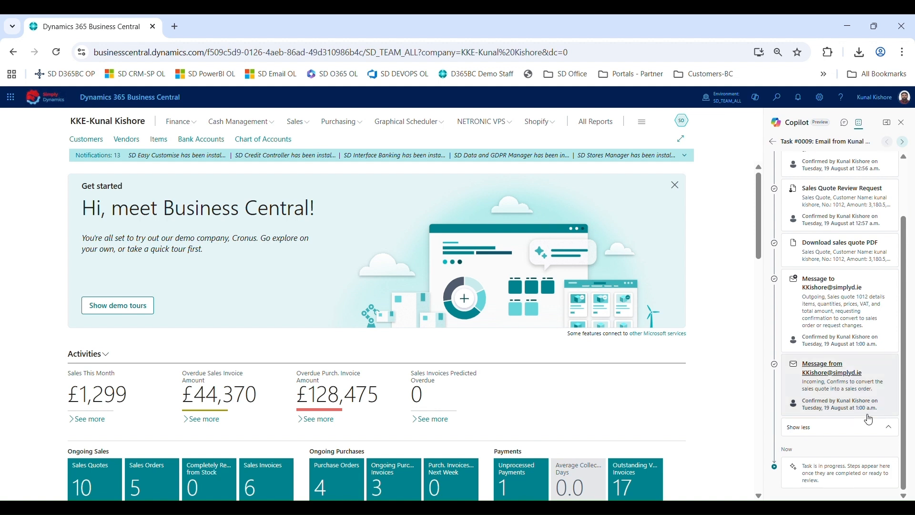
Open the Sales Order Review Request for sales order 101008, check its item lines, and confirm it
{"action": "scroll", "coordinate": [868, 418], "scroll_direction": "up", "scroll_amount": 2}
{"action": "scroll", "coordinate": [841, 351], "scroll_direction": "down", "scroll_amount": 2}
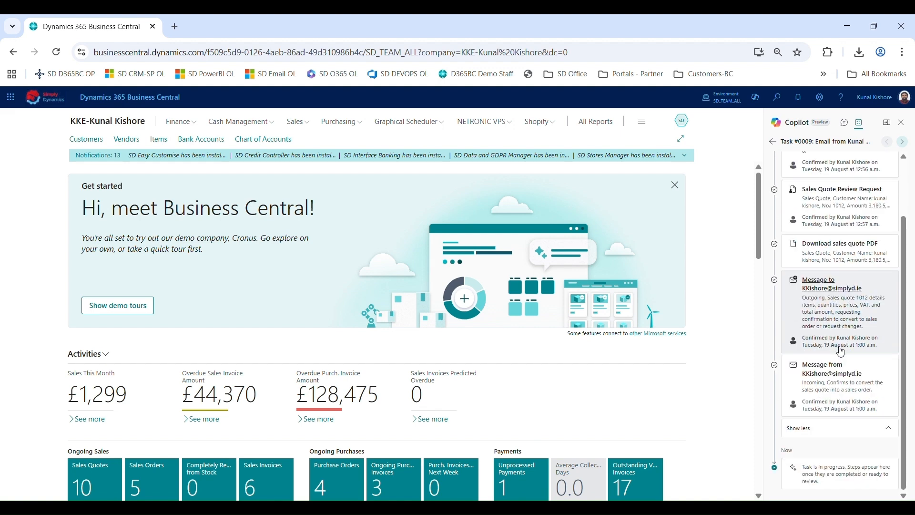
{"action": "scroll", "coordinate": [840, 351], "scroll_direction": "up", "scroll_amount": 2}
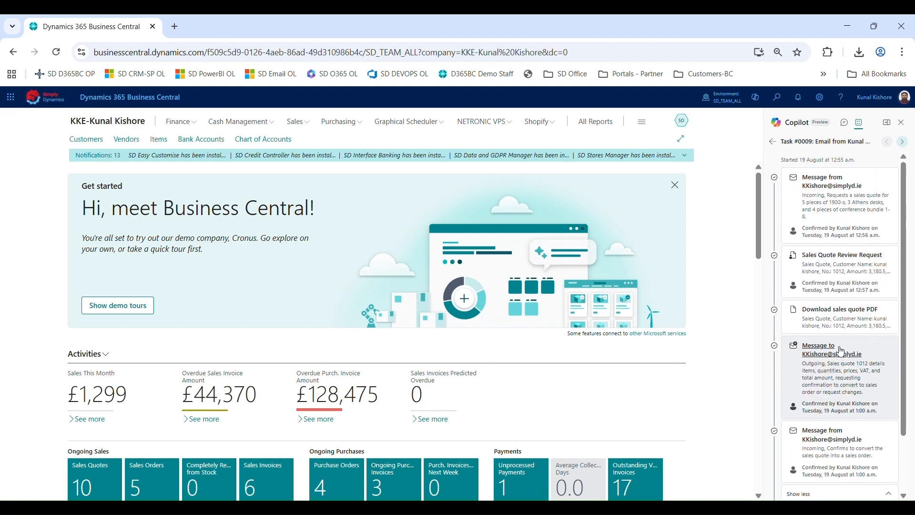
{"action": "scroll", "coordinate": [840, 351], "scroll_direction": "down", "scroll_amount": 2}
{"action": "scroll", "coordinate": [841, 351], "scroll_direction": "down", "scroll_amount": 1}
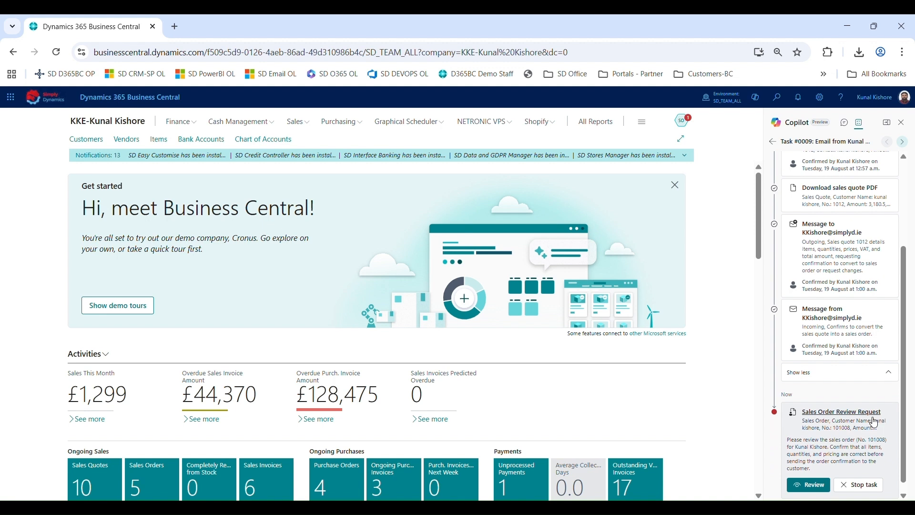
{"action": "left_click", "coordinate": [809, 488]}
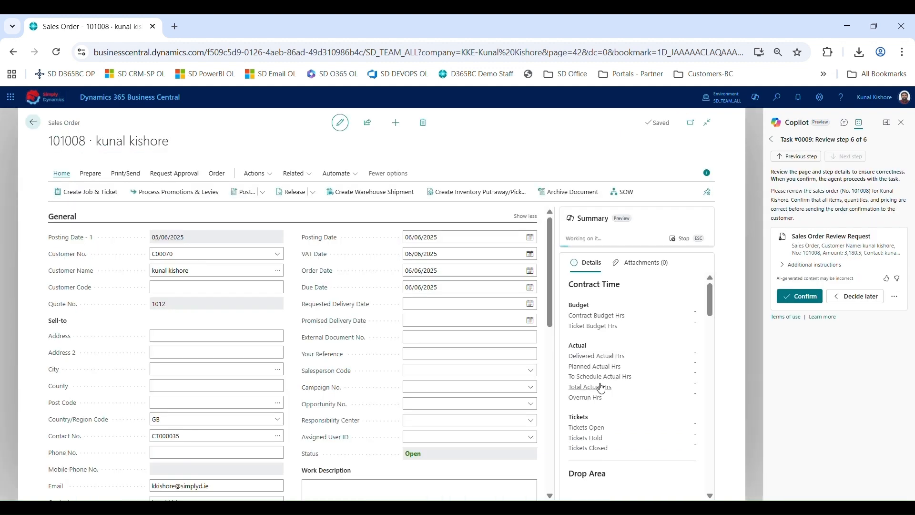
{"action": "scroll", "coordinate": [193, 324], "scroll_direction": "down", "scroll_amount": 5}
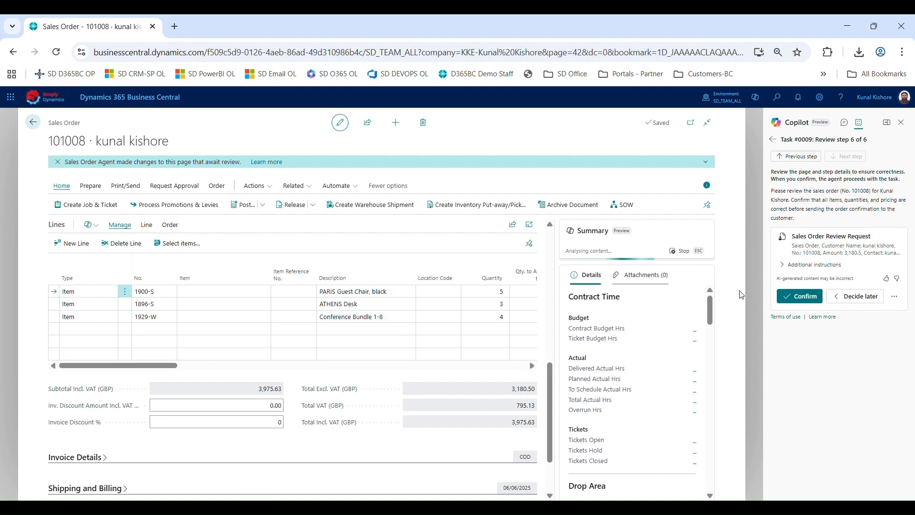
{"action": "left_click", "coordinate": [804, 296]}
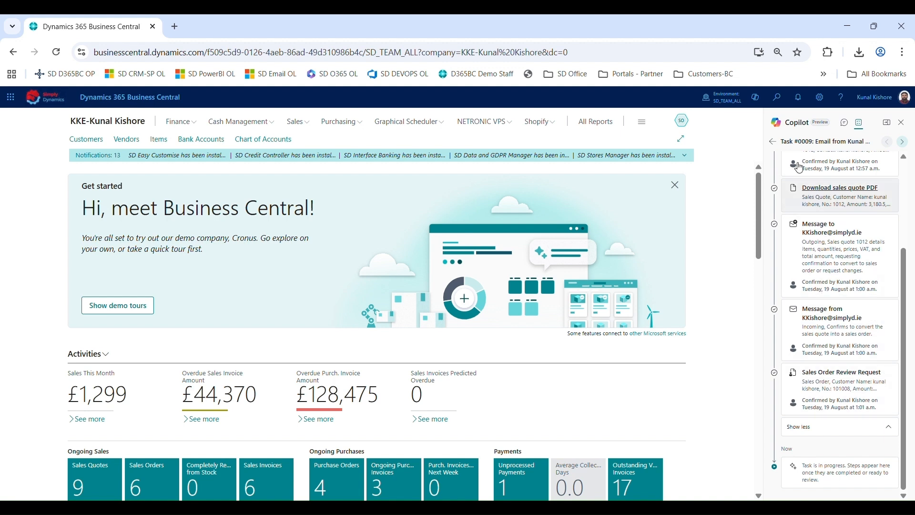
Return to the task list, open task #0009 awaiting reply review, and read the outgoing order confirmation email
{"action": "left_click", "coordinate": [773, 142]}
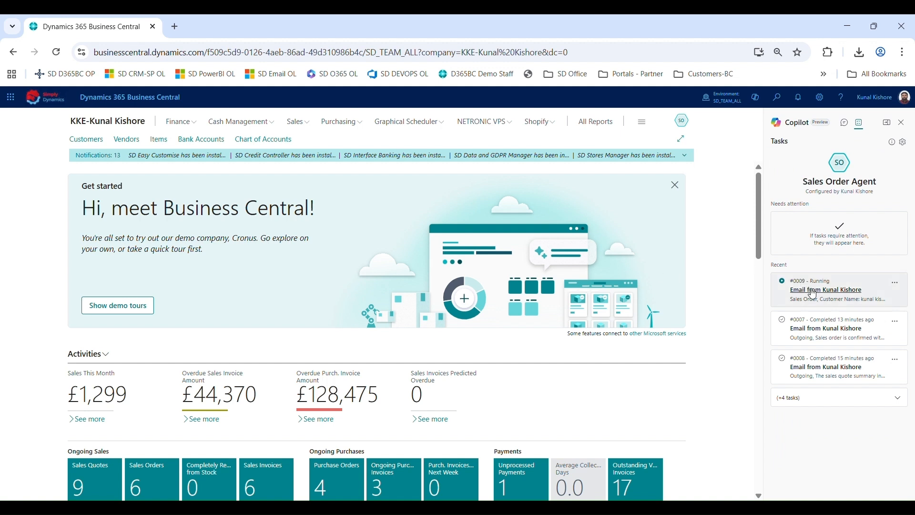
{"action": "left_click", "coordinate": [686, 125]}
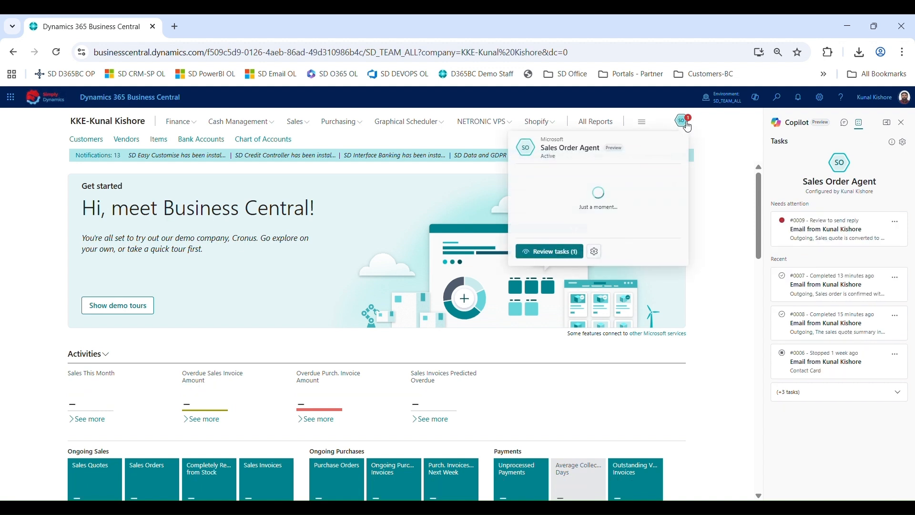
{"action": "left_click", "coordinate": [868, 239]}
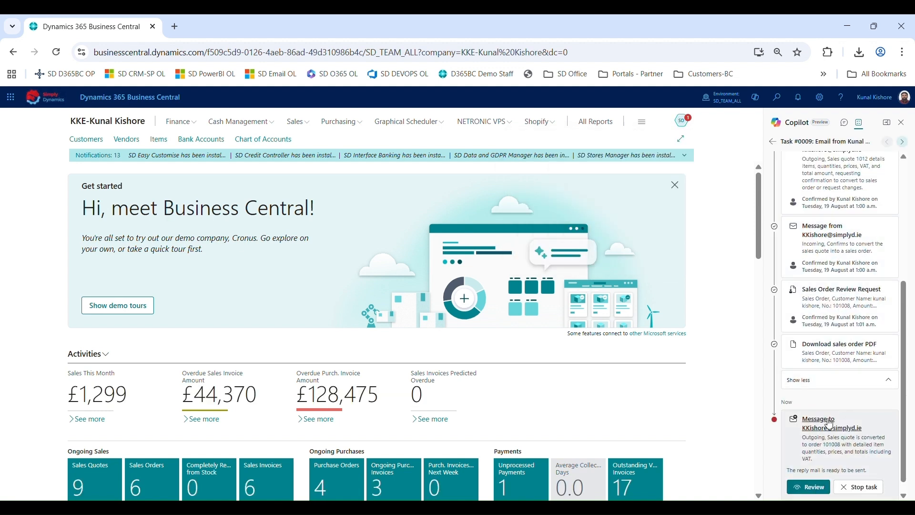
{"action": "left_click", "coordinate": [808, 488]}
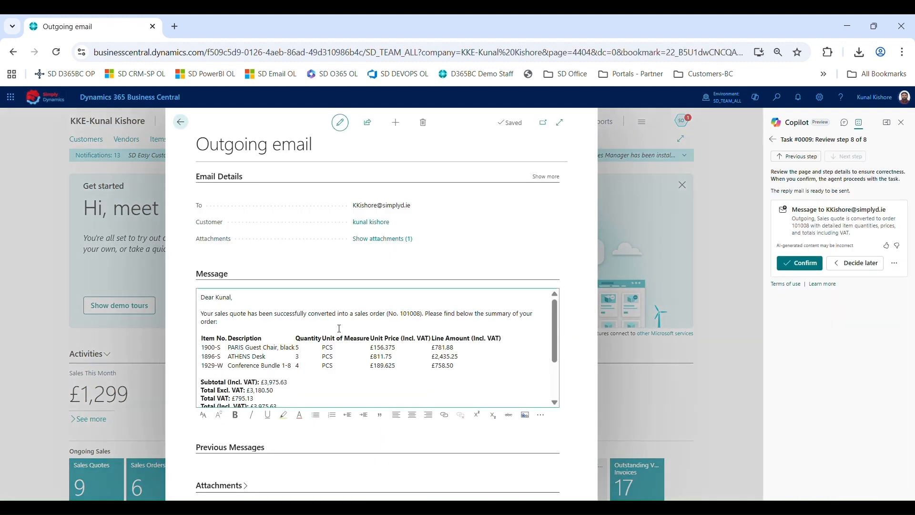
{"action": "scroll", "coordinate": [286, 348], "scroll_direction": "down", "scroll_amount": 1}
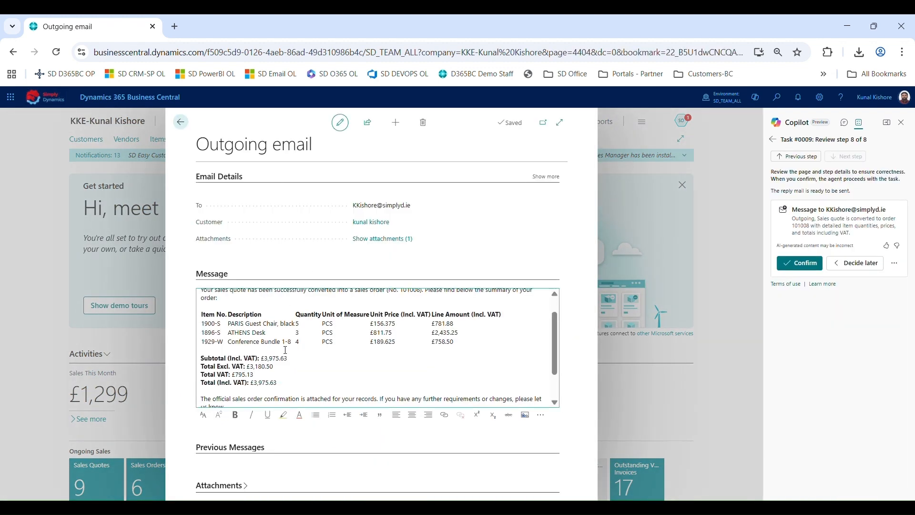
{"action": "scroll", "coordinate": [285, 349], "scroll_direction": "up", "scroll_amount": 1}
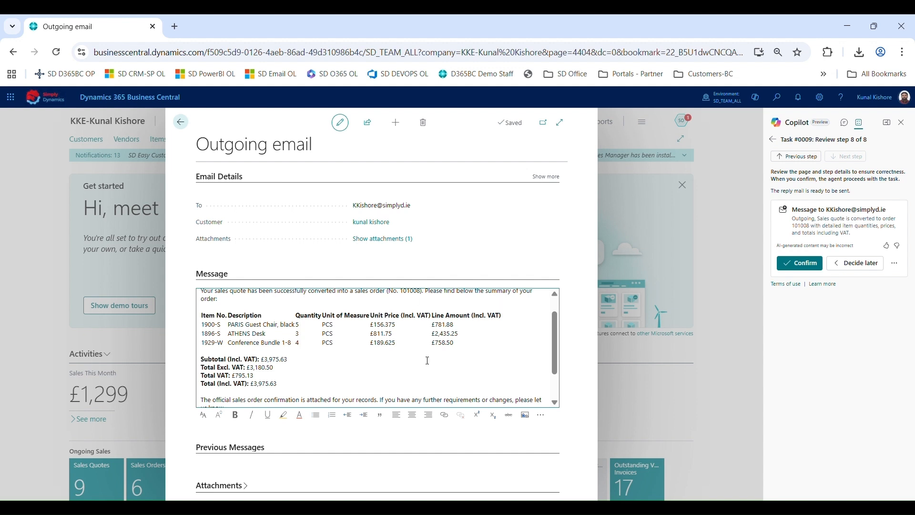
{"action": "scroll", "coordinate": [422, 394], "scroll_direction": "down", "scroll_amount": 3}
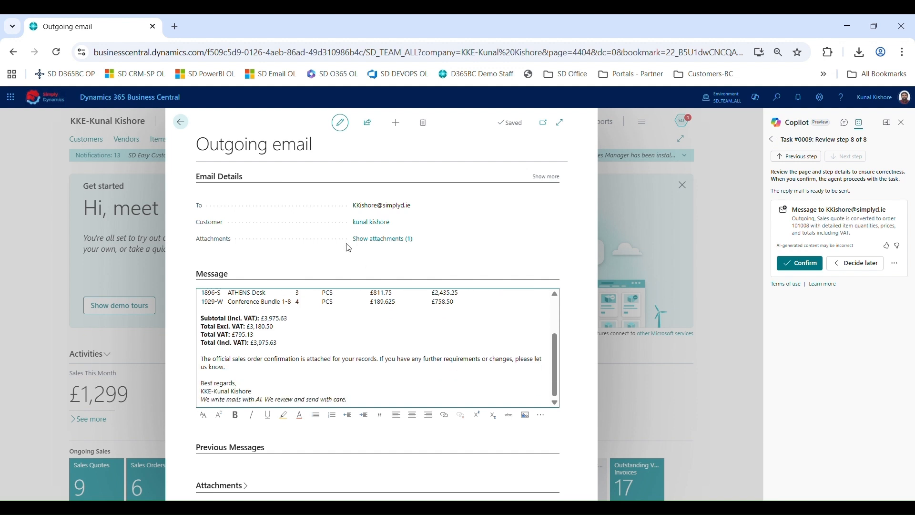
Preview the attached Sales - Confirmation.pdf, close the attachments, and confirm sending the order confirmation email
{"action": "left_click", "coordinate": [382, 239]}
{"action": "left_click", "coordinate": [283, 238]}
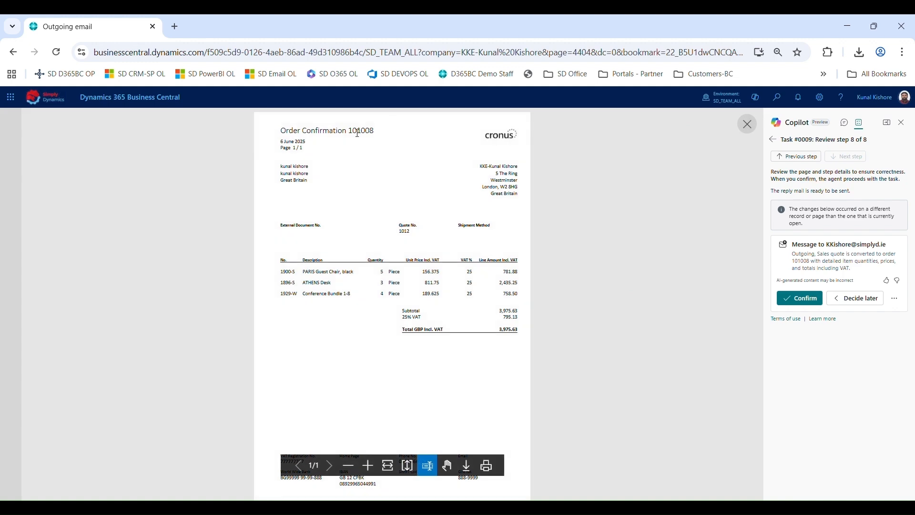
{"action": "left_click", "coordinate": [747, 124]}
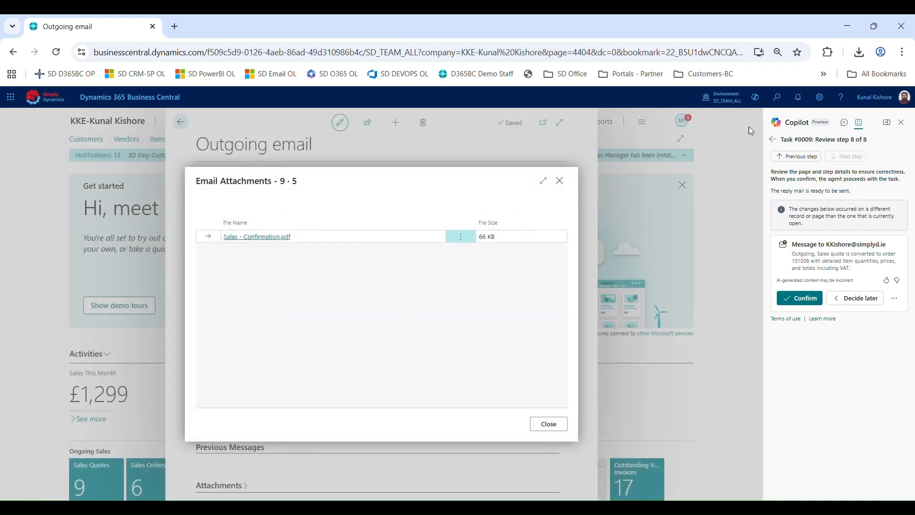
{"action": "left_click", "coordinate": [562, 182]}
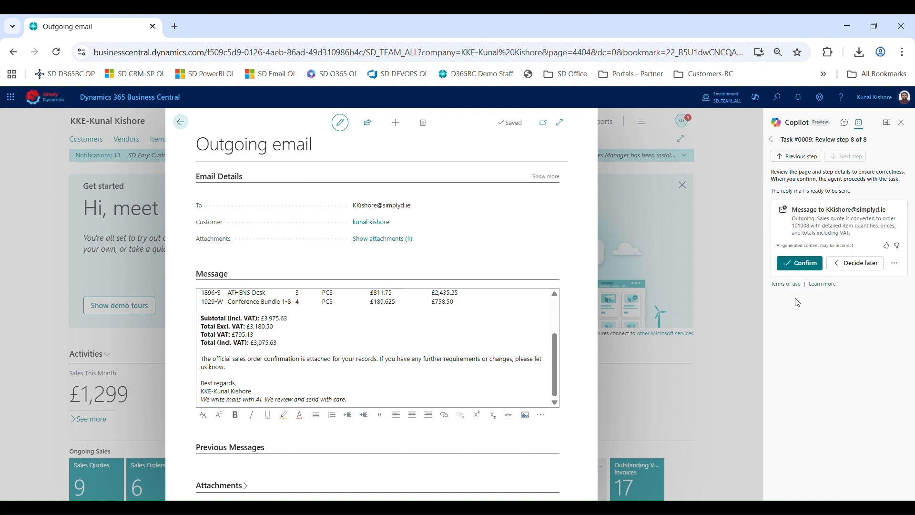
{"action": "left_click", "coordinate": [805, 264]}
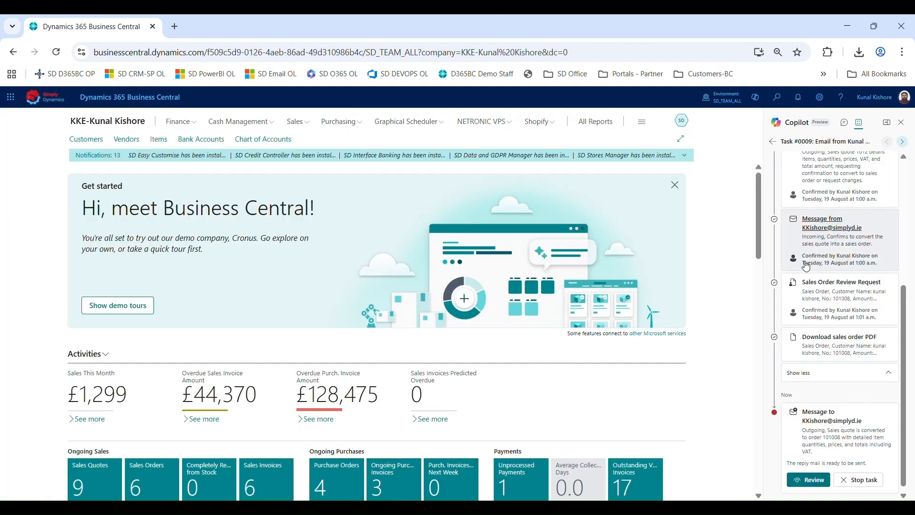
Return to the agent task list and examine the Sales Order Agent's summary statistics card
{"action": "left_click", "coordinate": [772, 142]}
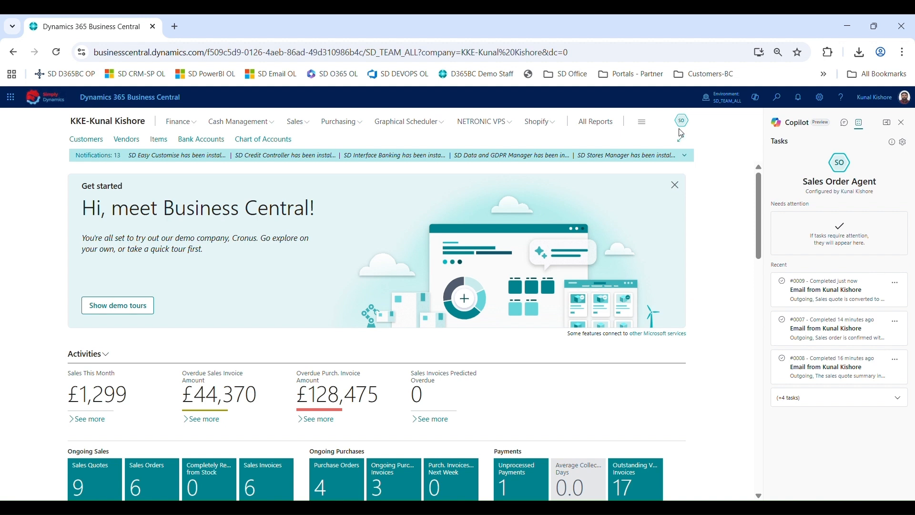
{"action": "mouse_move", "coordinate": [682, 128]}
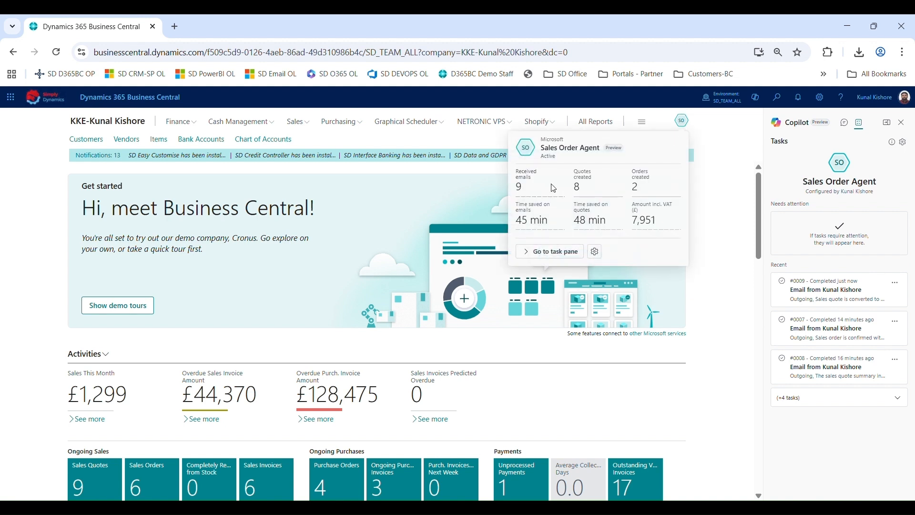
{"action": "mouse_move", "coordinate": [556, 186]}
{"action": "mouse_move", "coordinate": [645, 196]}
{"action": "mouse_move", "coordinate": [528, 195]}
{"action": "mouse_move", "coordinate": [536, 222]}
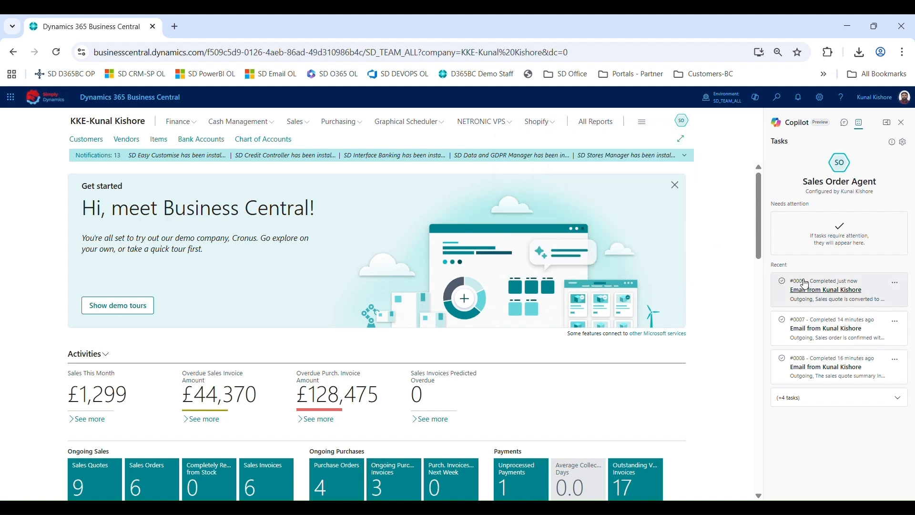
Open completed task #0009 to review its full step history, then go back to the task list
{"action": "left_click", "coordinate": [820, 284]}
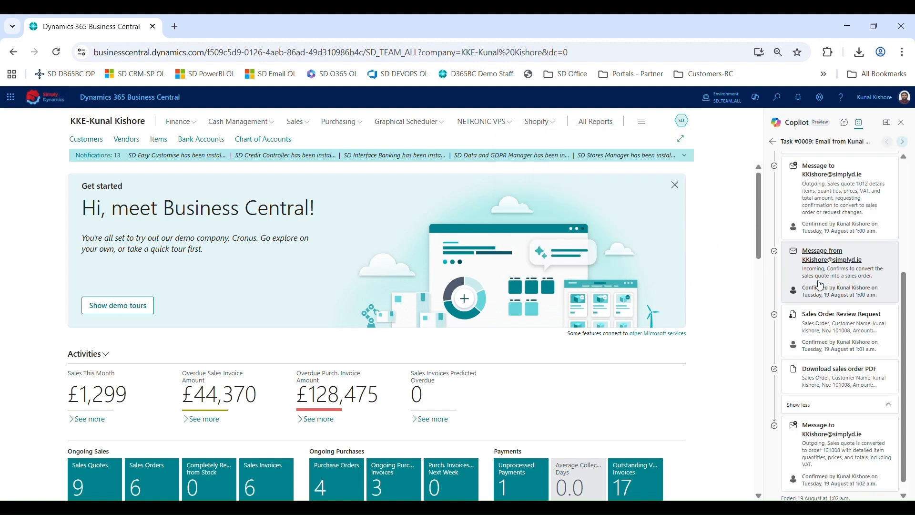
{"action": "scroll", "coordinate": [819, 284], "scroll_direction": "up", "scroll_amount": 4}
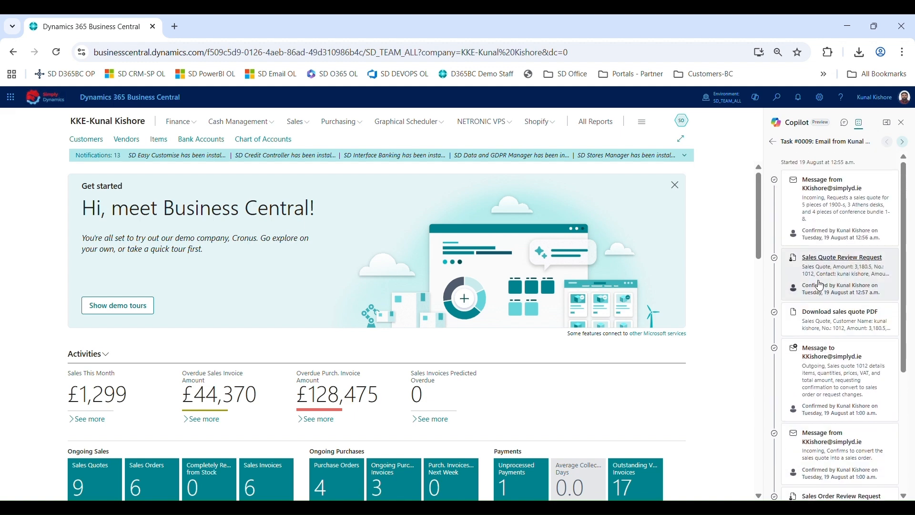
{"action": "scroll", "coordinate": [817, 295], "scroll_direction": "down", "scroll_amount": 6}
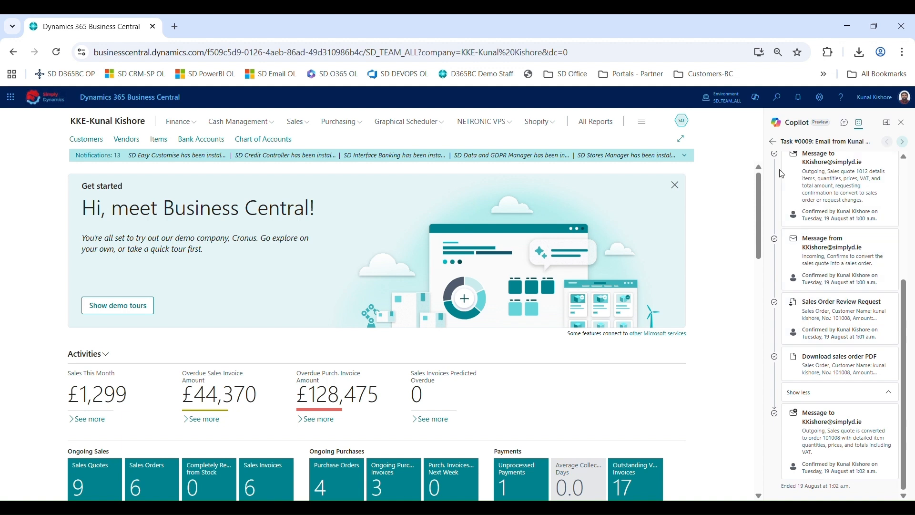
{"action": "left_click", "coordinate": [774, 142]}
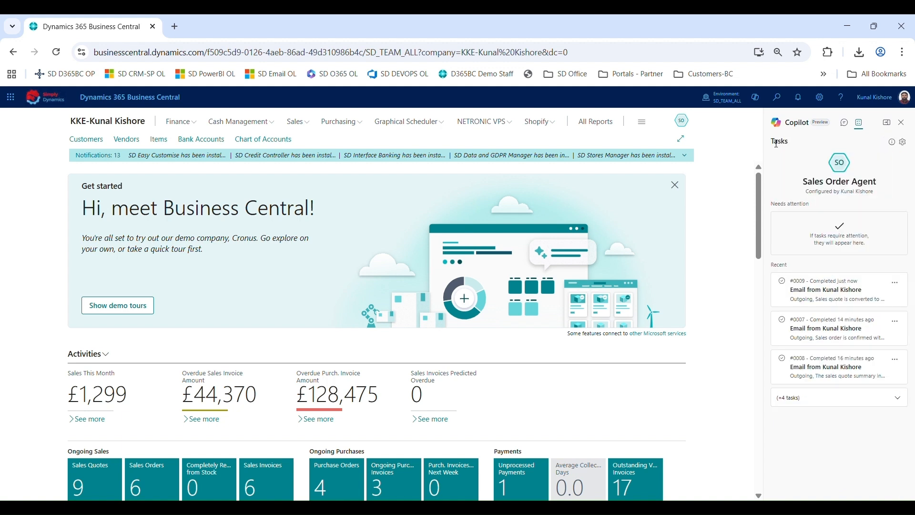